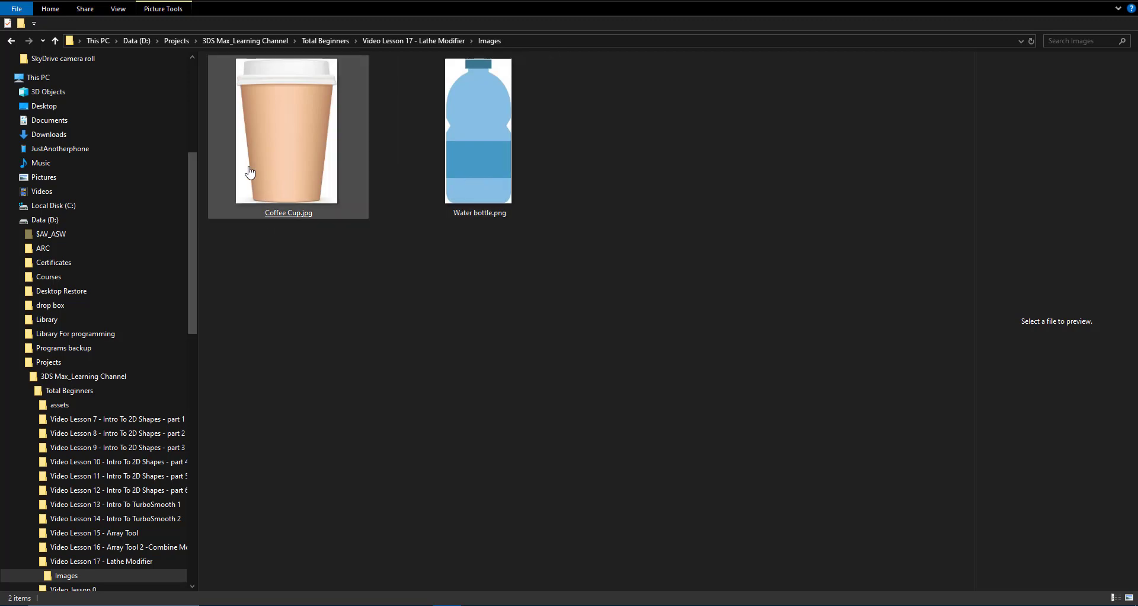
# View the Coffee Cup.jpg reference image at full size, close it and switch to 3ds Max
pyautogui.click(302, 168)
pyautogui.doubleClick(302, 168)
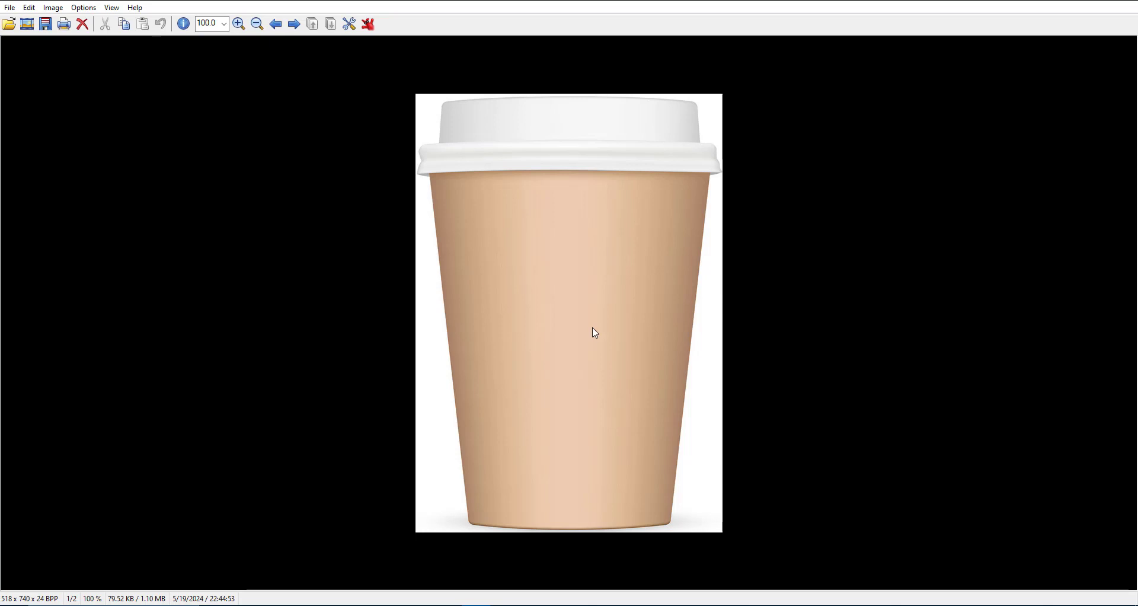
pyautogui.click(1124, 2)
pyautogui.click(493, 315)
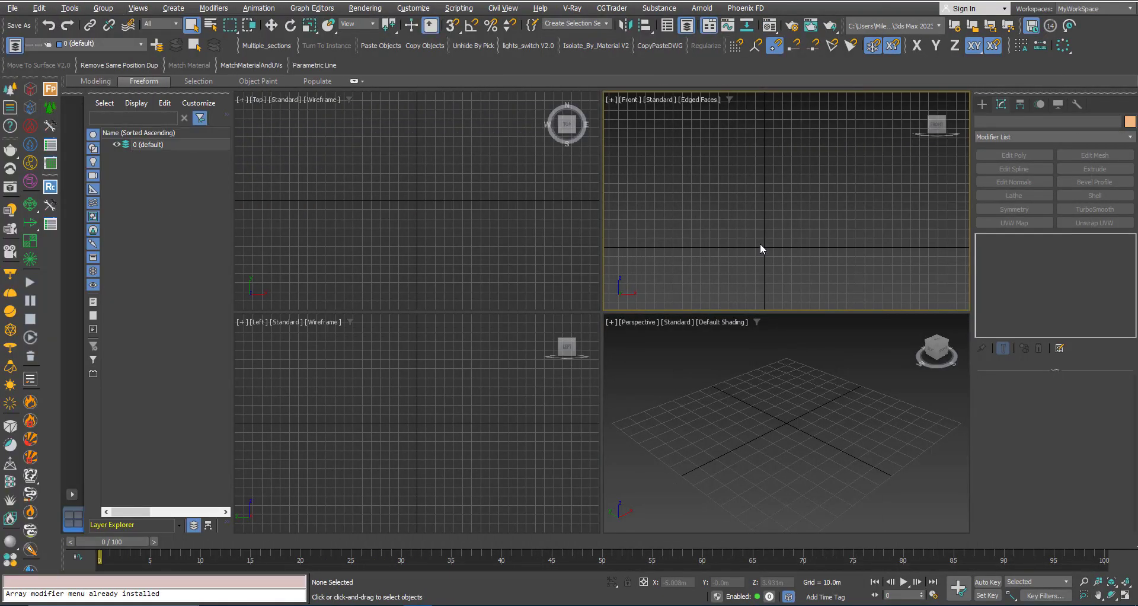
# Maximize the Front viewport and draw a plane about 129 m long and 117 m wide above the horizontal axis
pyautogui.hotkey('alt', 'w')
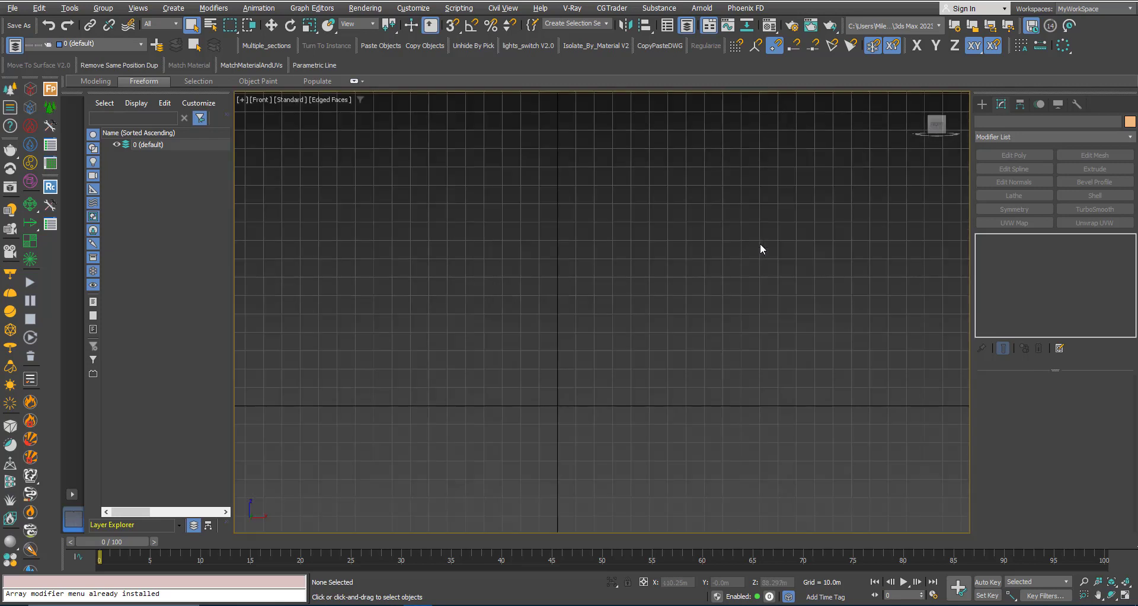
pyautogui.click(981, 104)
pyautogui.click(1073, 246)
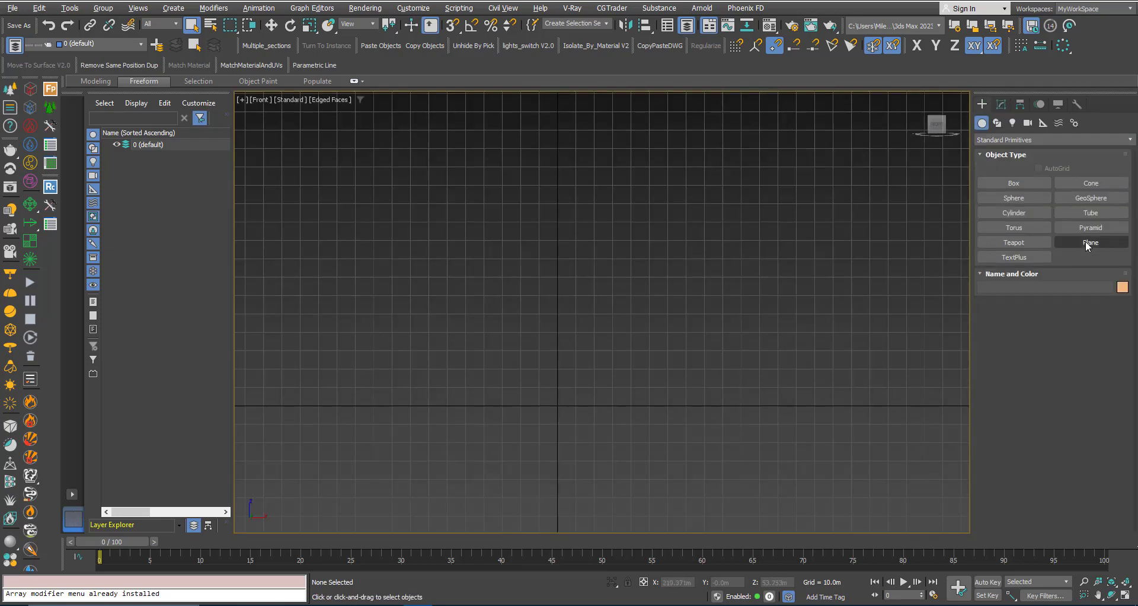
pyautogui.moveTo(476, 167)
pyautogui.mouseDown()
pyautogui.moveTo(673, 389)
pyautogui.moveTo(673, 376)
pyautogui.mouseUp()
pyautogui.rightClick(673, 376)
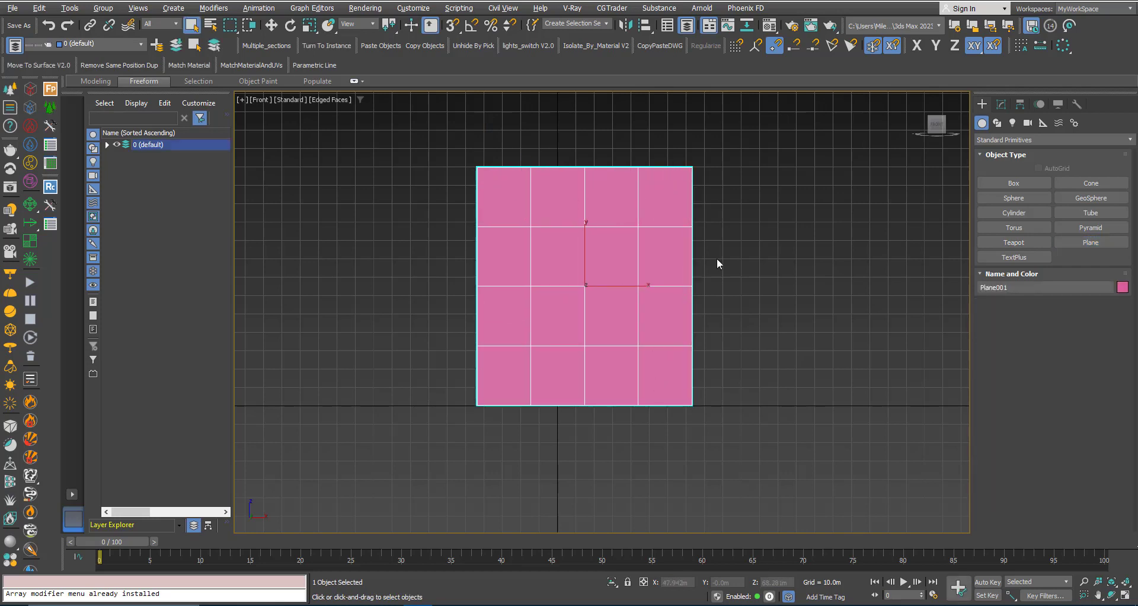
# Reduce the plane's length and width segments to 1 each
pyautogui.click(1001, 104)
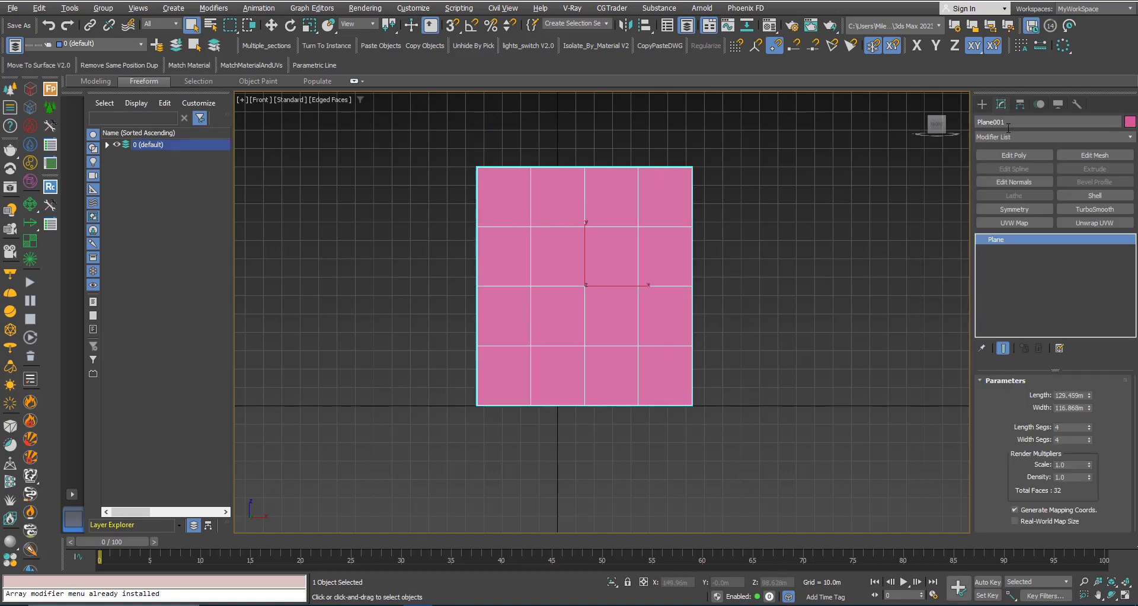
pyautogui.rightClick(1089, 427)
pyautogui.rightClick(1089, 439)
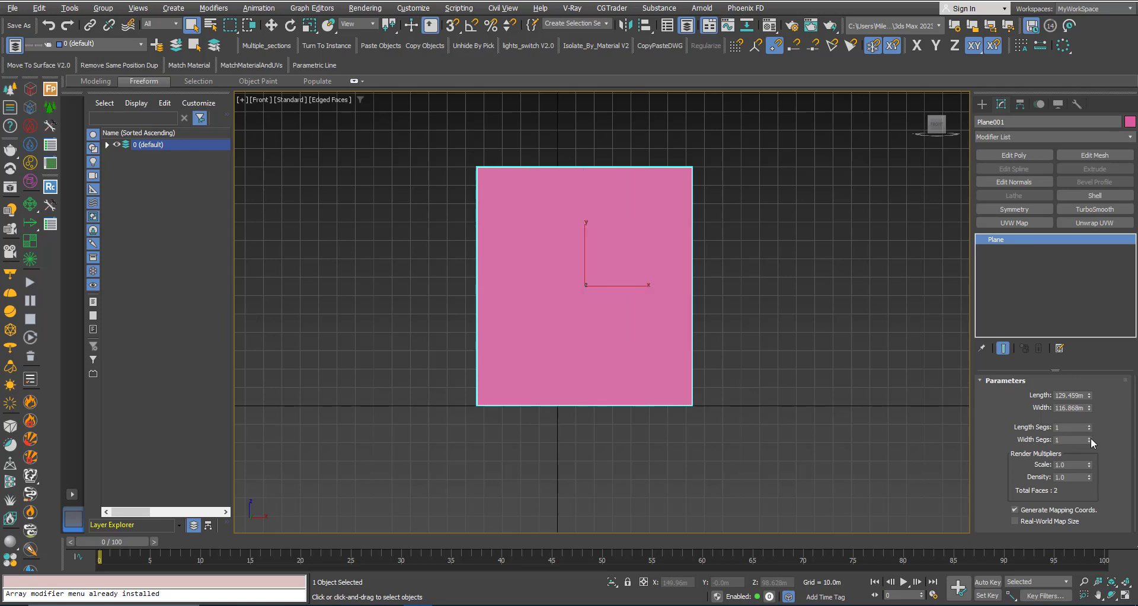
pyautogui.moveTo(691, 316); pyautogui.dragTo(687, 332, button='middle')
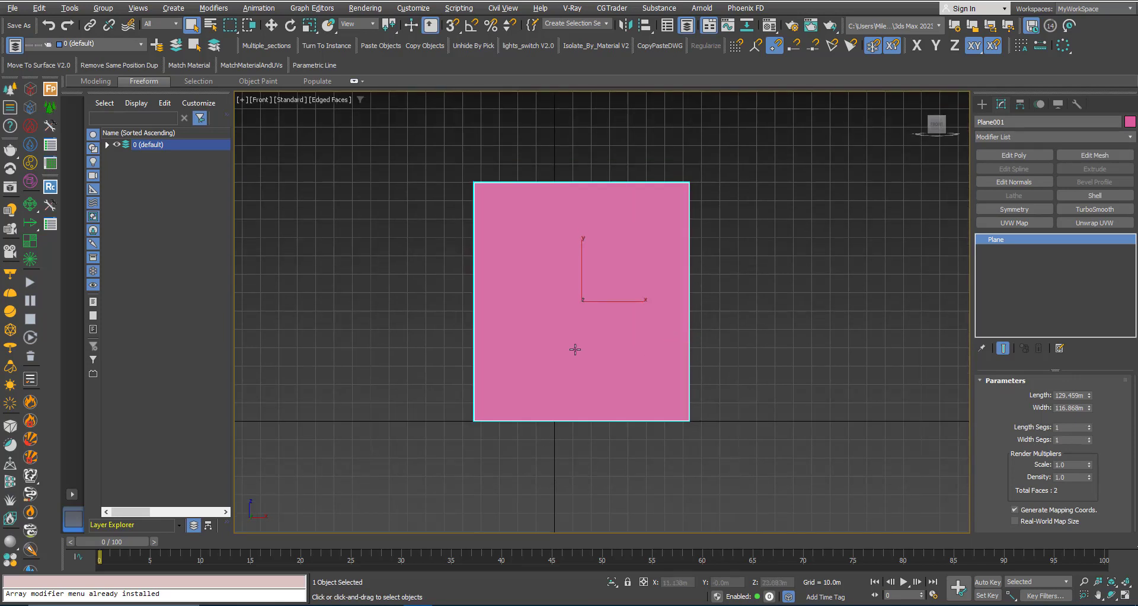
pyautogui.moveTo(581, 307); pyautogui.dragTo(576, 282, button='middle')
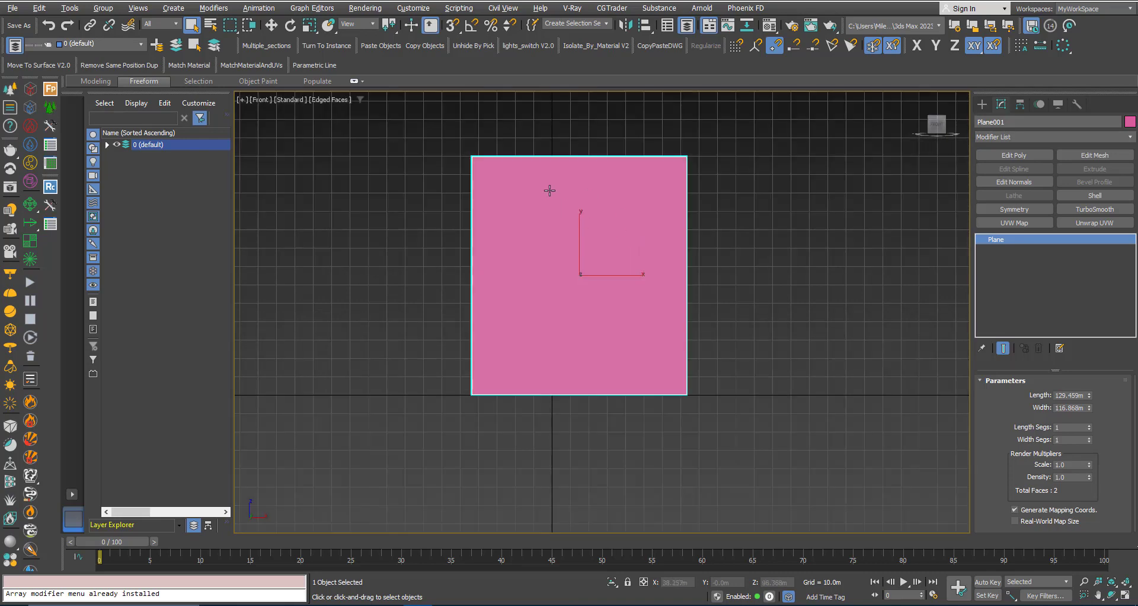
# Apply Coffee Cup.jpg from the File Explorer Images folder onto the plane in 3ds Max as its texture
pyautogui.hotkey('alt', 'Tab')
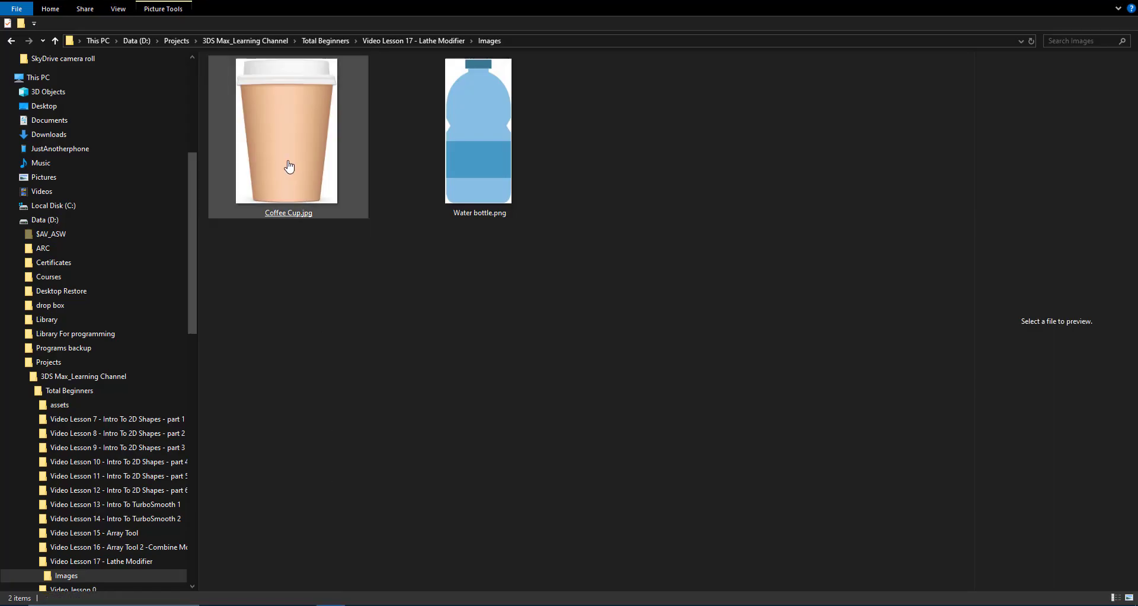
pyautogui.moveTo(287, 168); pyautogui.dragTo(606, 304)
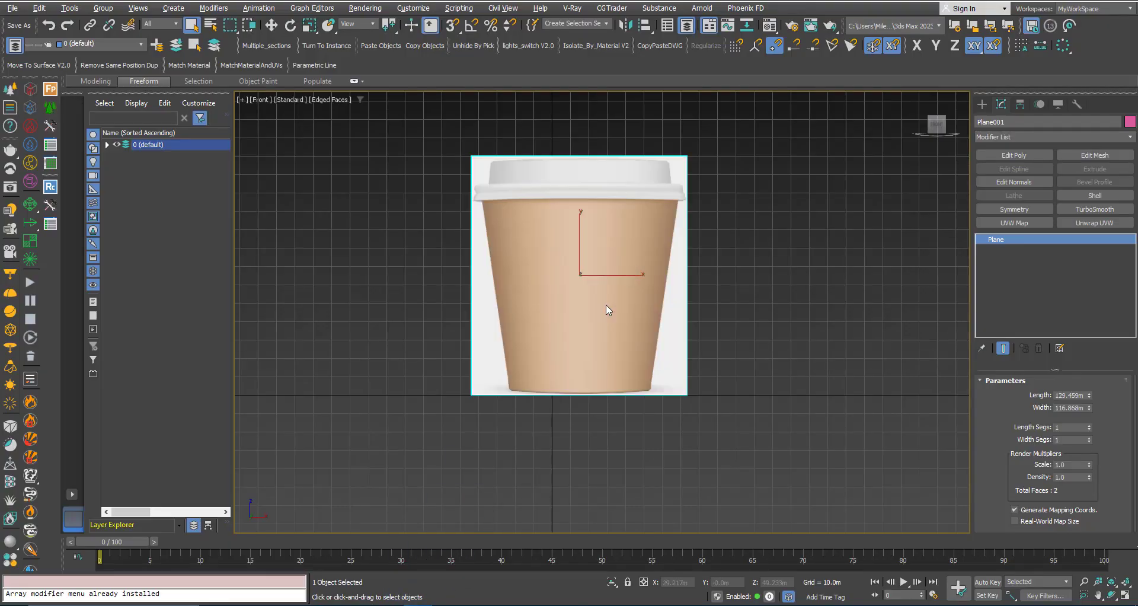
pyautogui.scroll(-3, 589, 296)
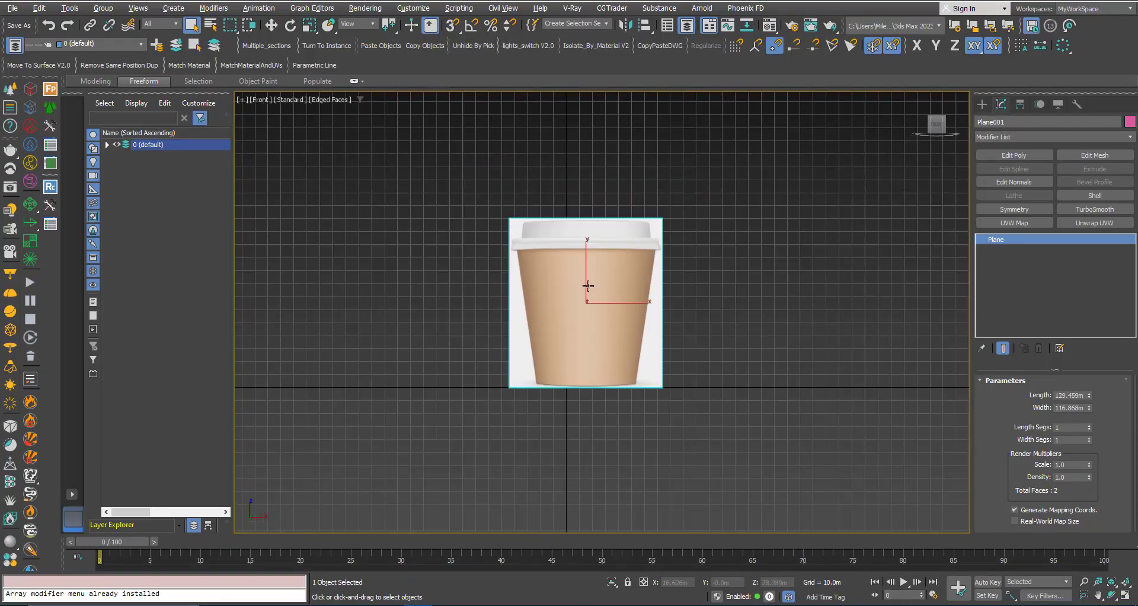
pyautogui.scroll(2, 573, 275)
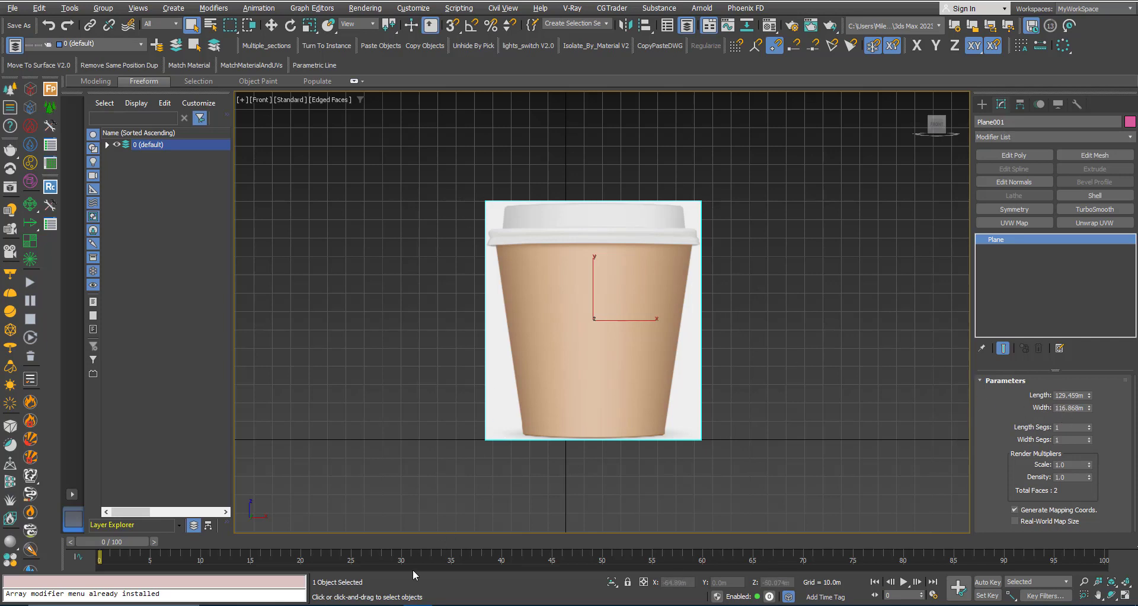
# Switch to File Explorer and look up the pixel width and height of Coffee Cup.jpg in its detailed properties
pyautogui.hotkey('alt', 'Tab')
pyautogui.click(360, 342)
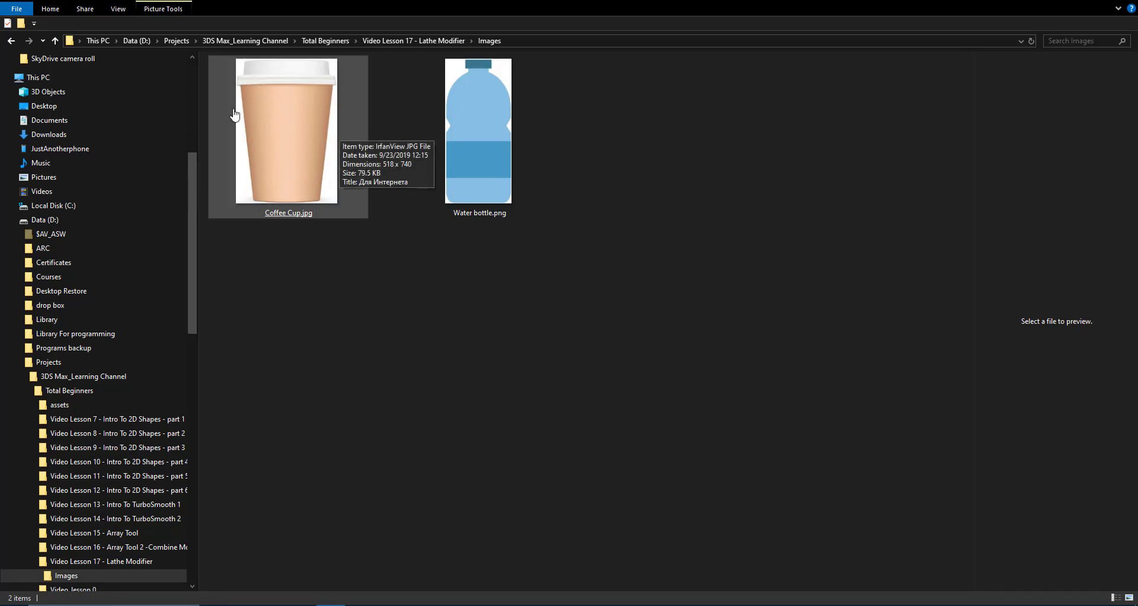
pyautogui.hotkey('alt', 'Tab')
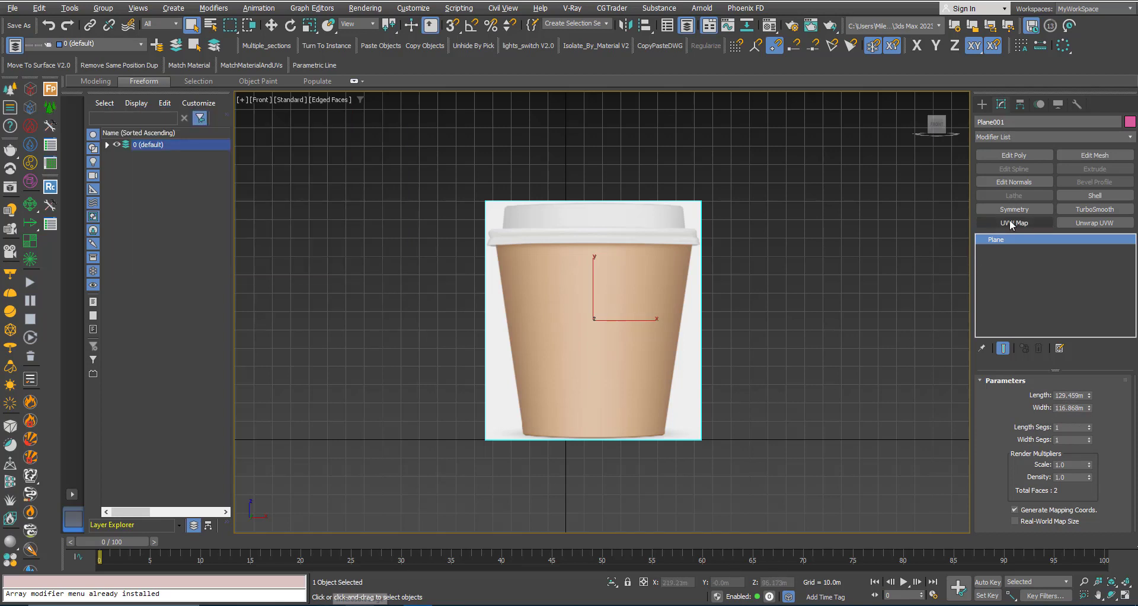
pyautogui.click(320, 605)
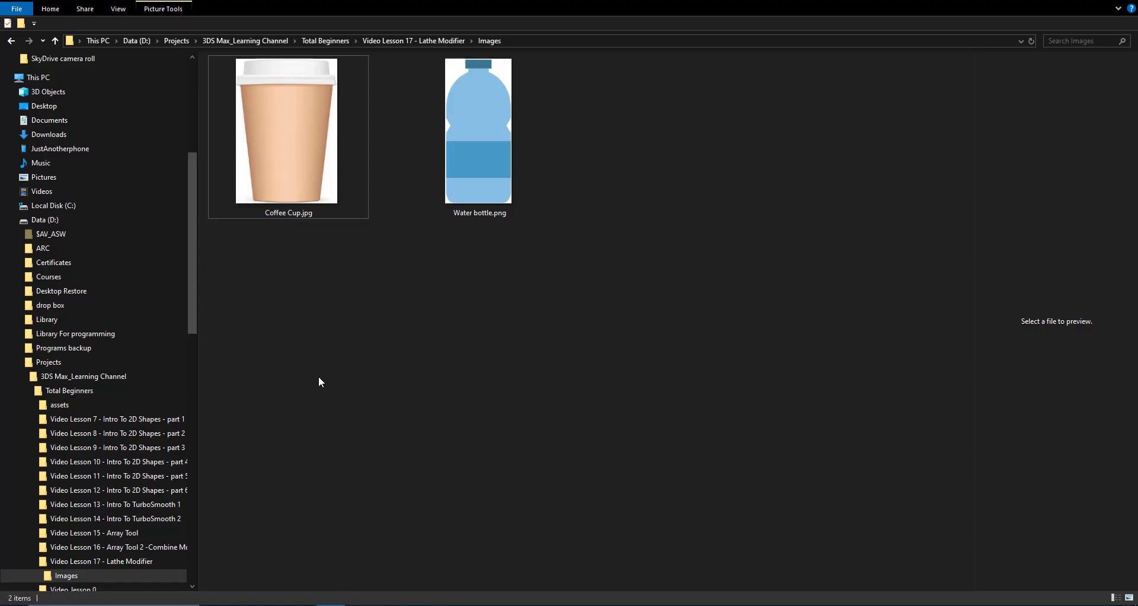
pyautogui.click(280, 190)
pyautogui.rightClick(280, 190)
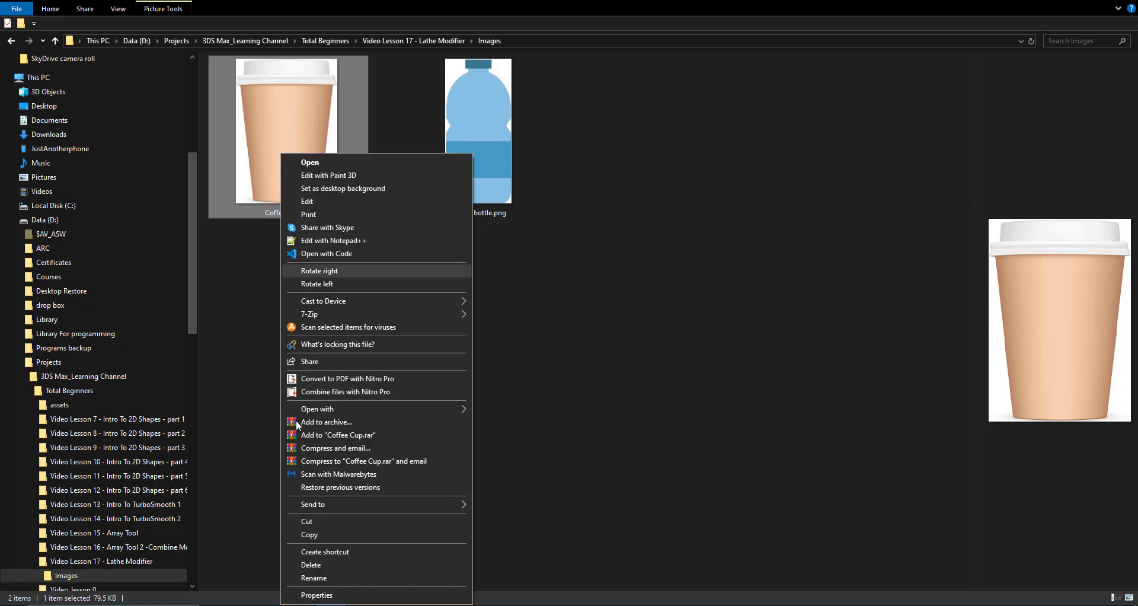
pyautogui.click(338, 592)
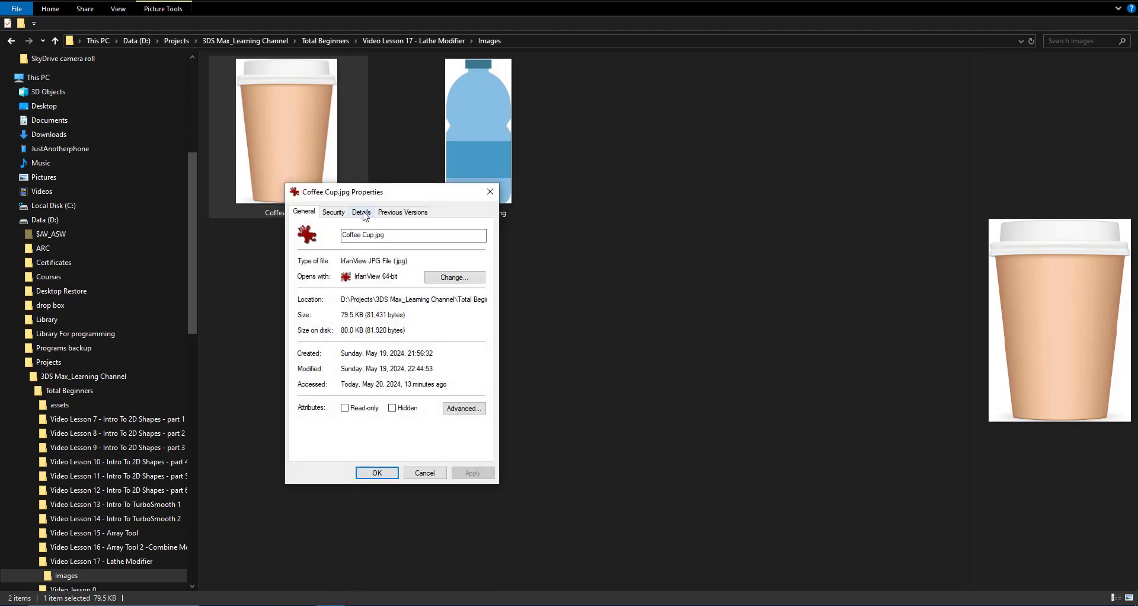
pyautogui.click(361, 211)
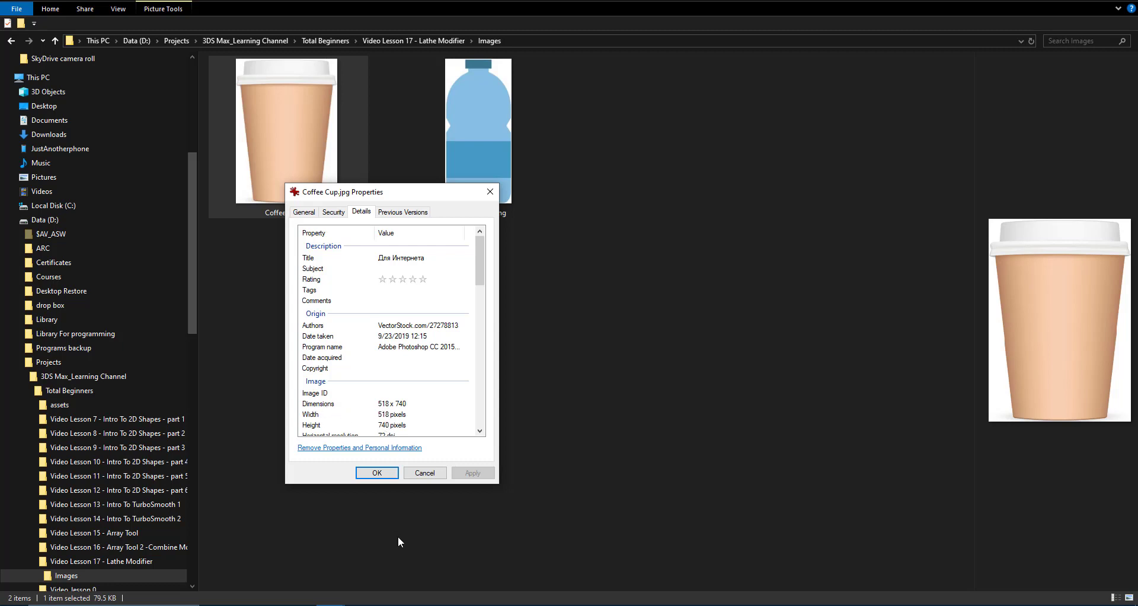
# Back in 3ds Max, set the reference plane's width to 518 m and its length to 740 m
pyautogui.hotkey('alt', 'Tab')
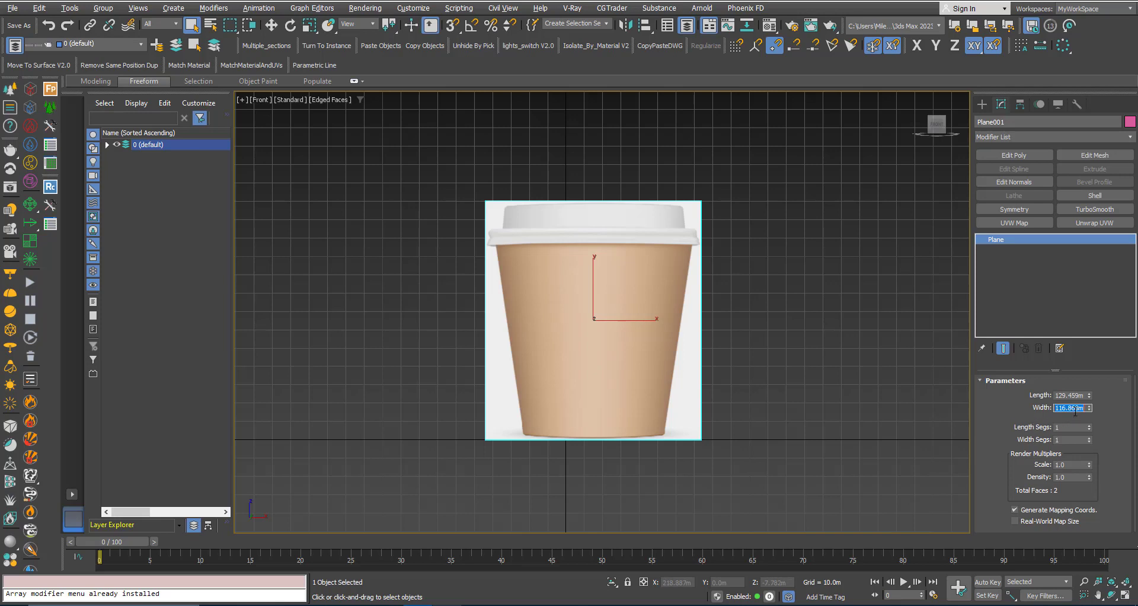
pyautogui.write('518')
pyautogui.press('Return')
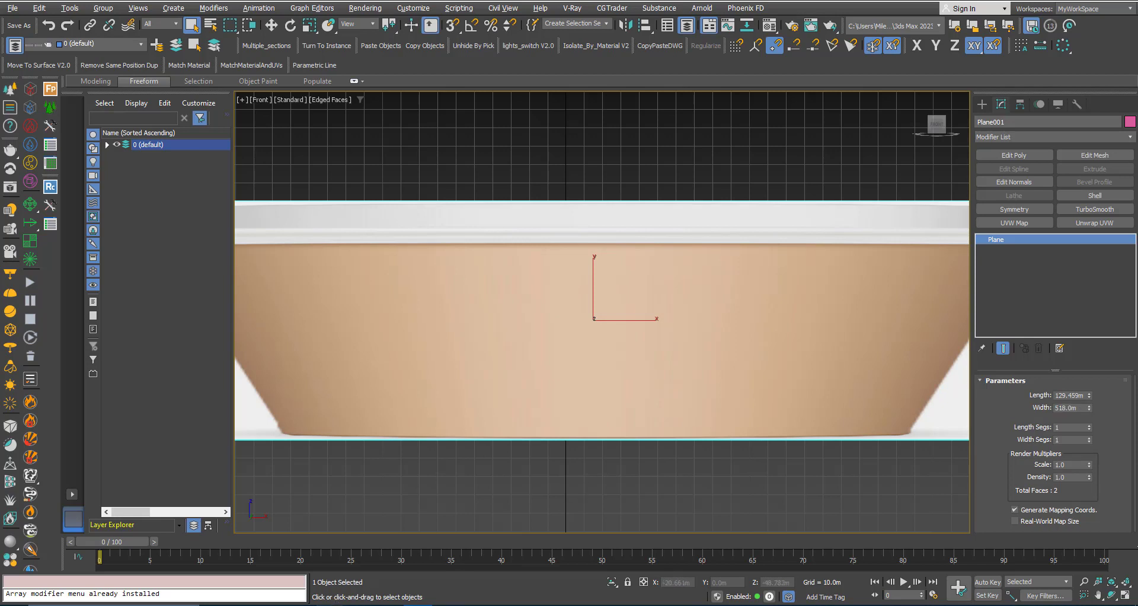
pyautogui.click(392, 584)
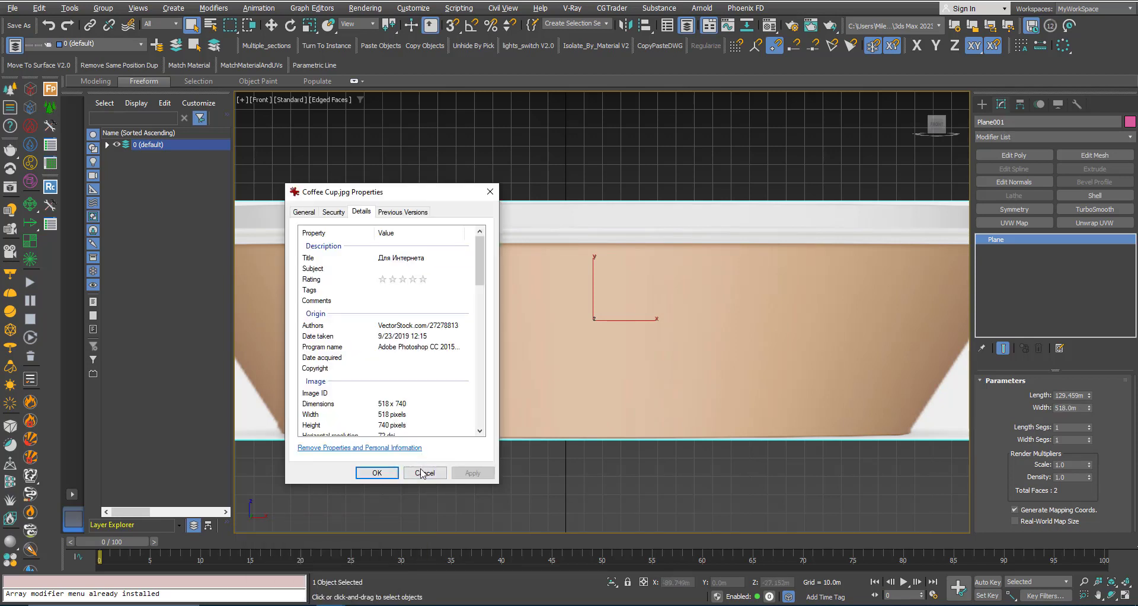
pyautogui.click(421, 472)
pyautogui.doubleClick(1077, 395)
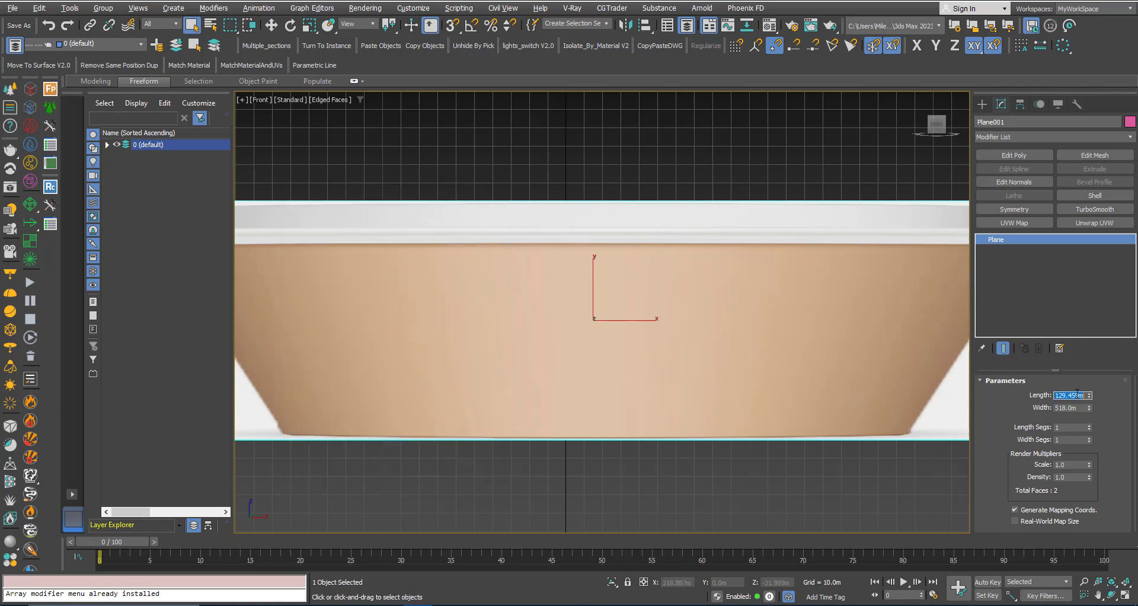
pyautogui.write('740')
pyautogui.press('Return')
pyautogui.scroll(-5, 684, 316)
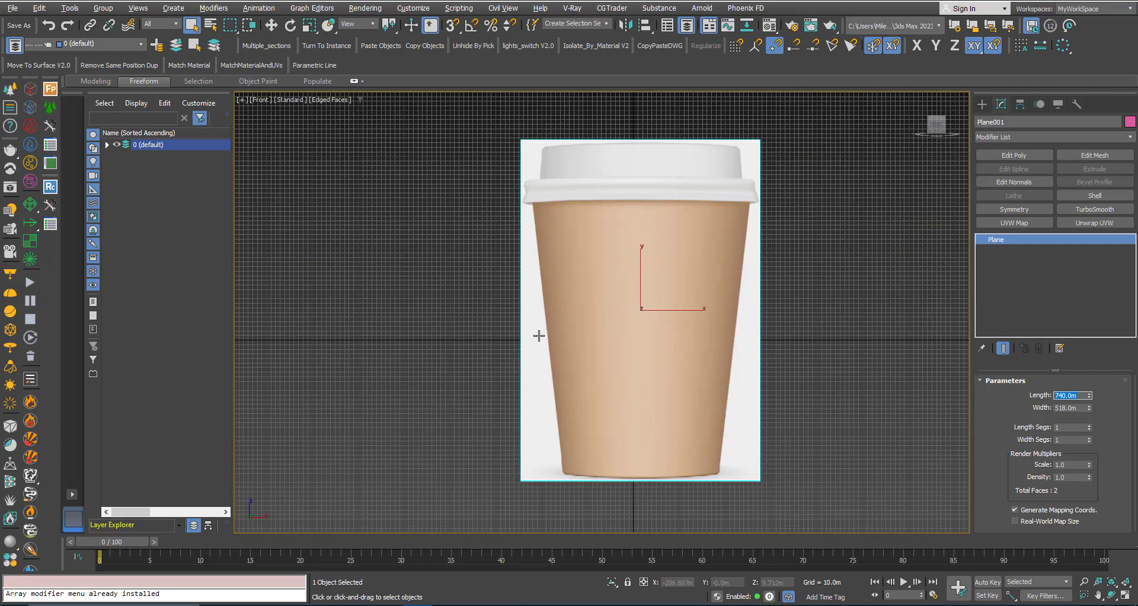
pyautogui.scroll(2, 600, 343)
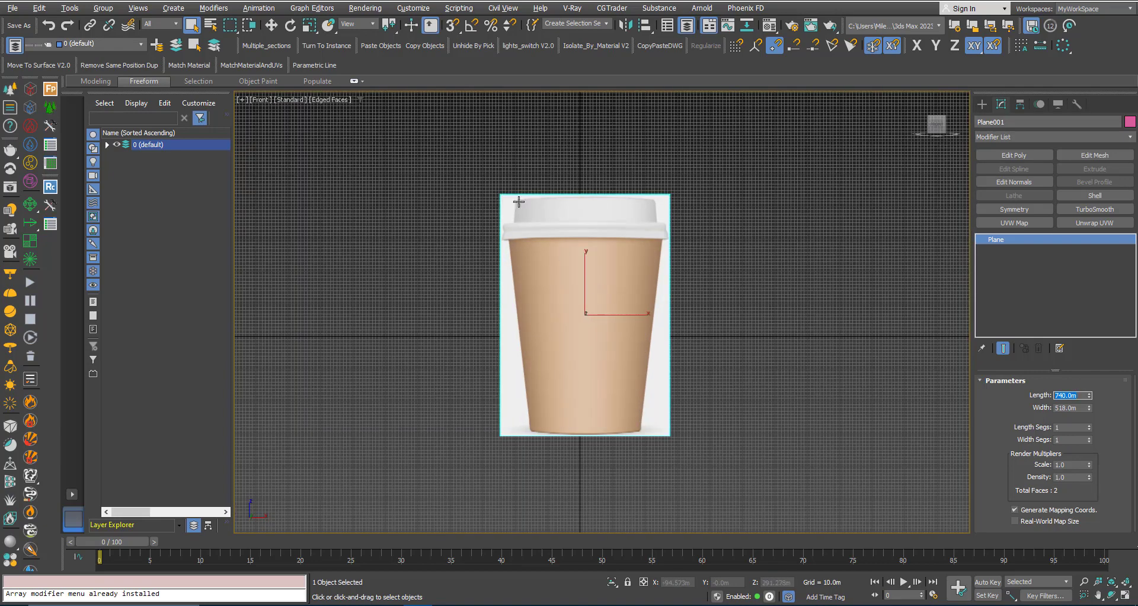
# Scale the reference plane down uniformly to about 39 percent
pyautogui.click(308, 26)
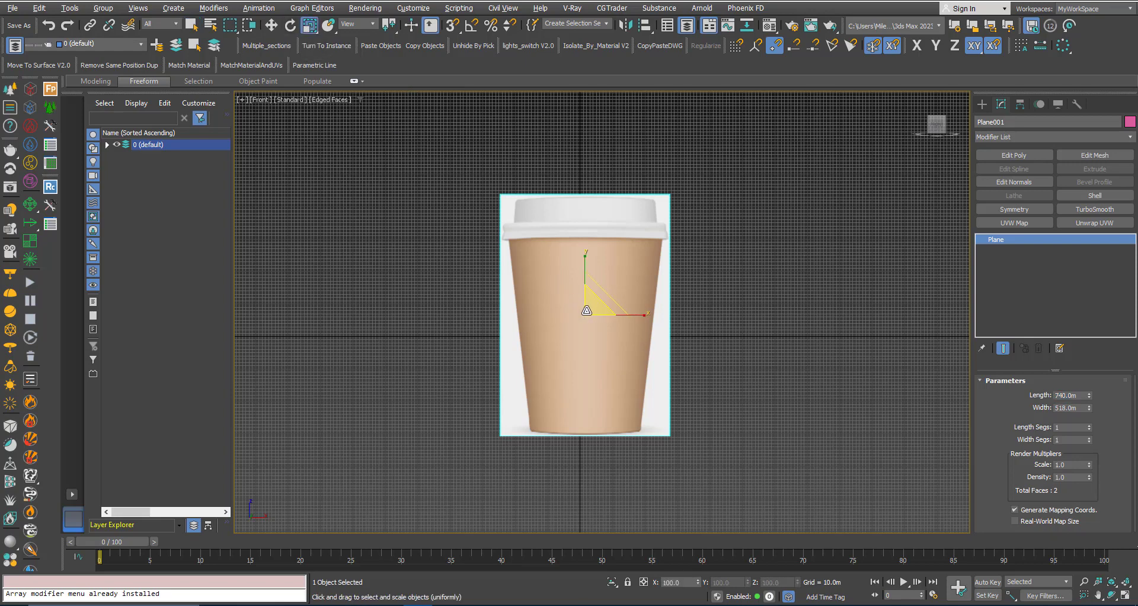
pyautogui.moveTo(586, 310); pyautogui.dragTo(581, 408)
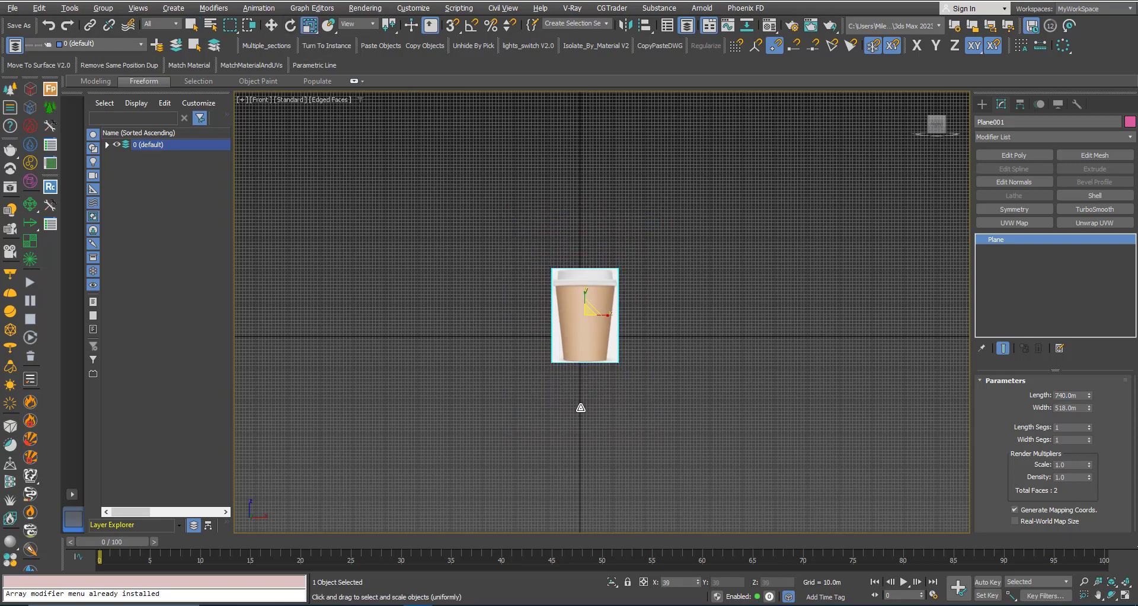
pyautogui.scroll(5, 583, 329)
# Center the reference plane horizontally by setting its X position to 0
pyautogui.press('w')
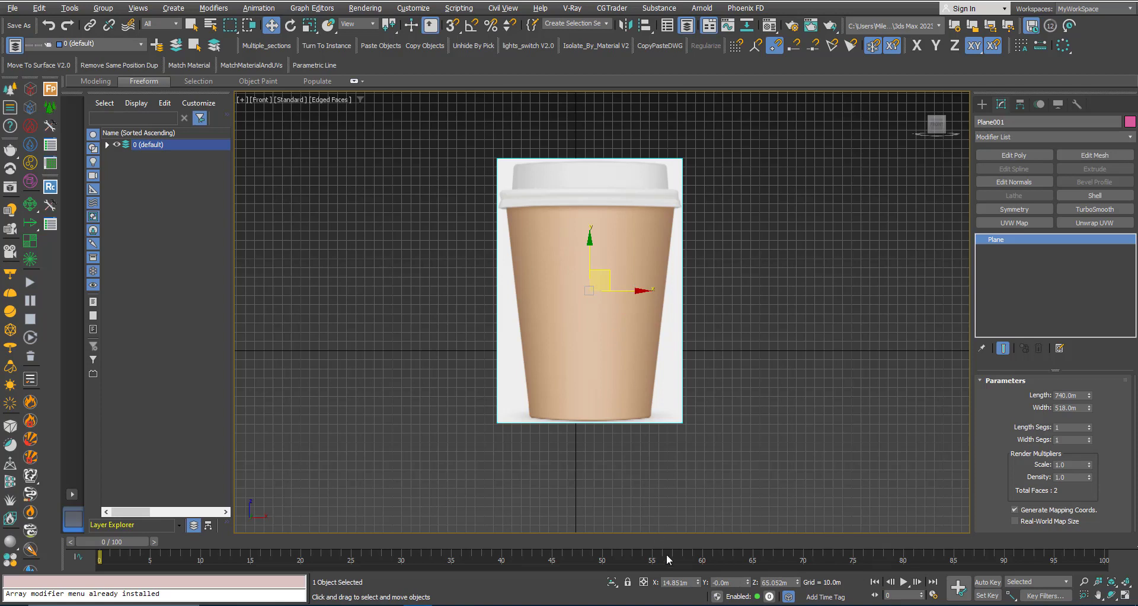
pyautogui.rightClick(699, 583)
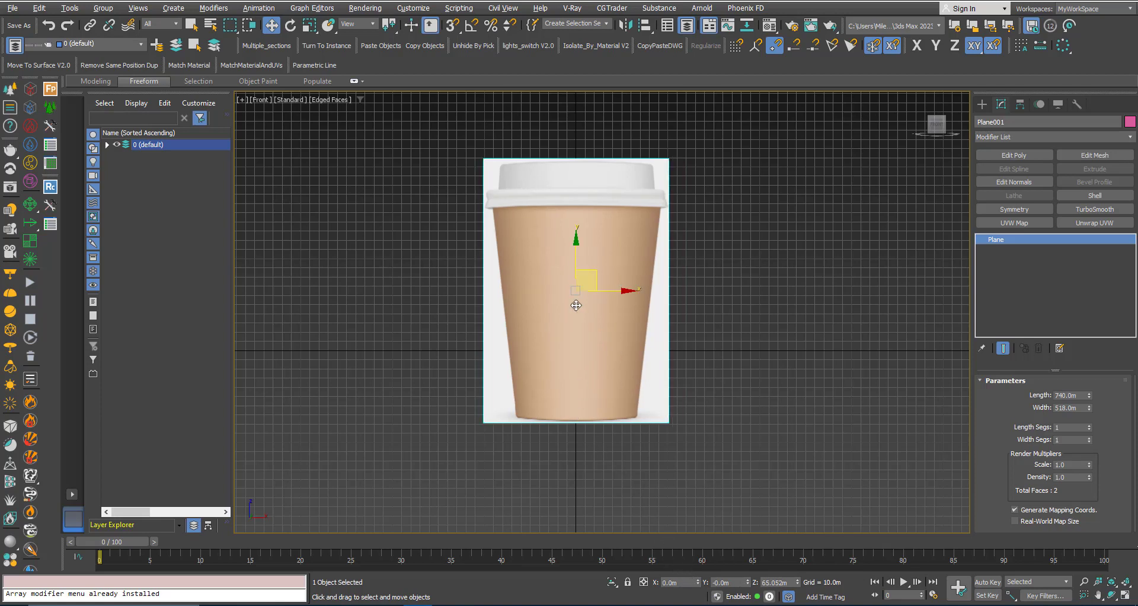
pyautogui.scroll(-2, 577, 383)
pyautogui.scroll(2, 595, 320)
pyautogui.scroll(1, 595, 321)
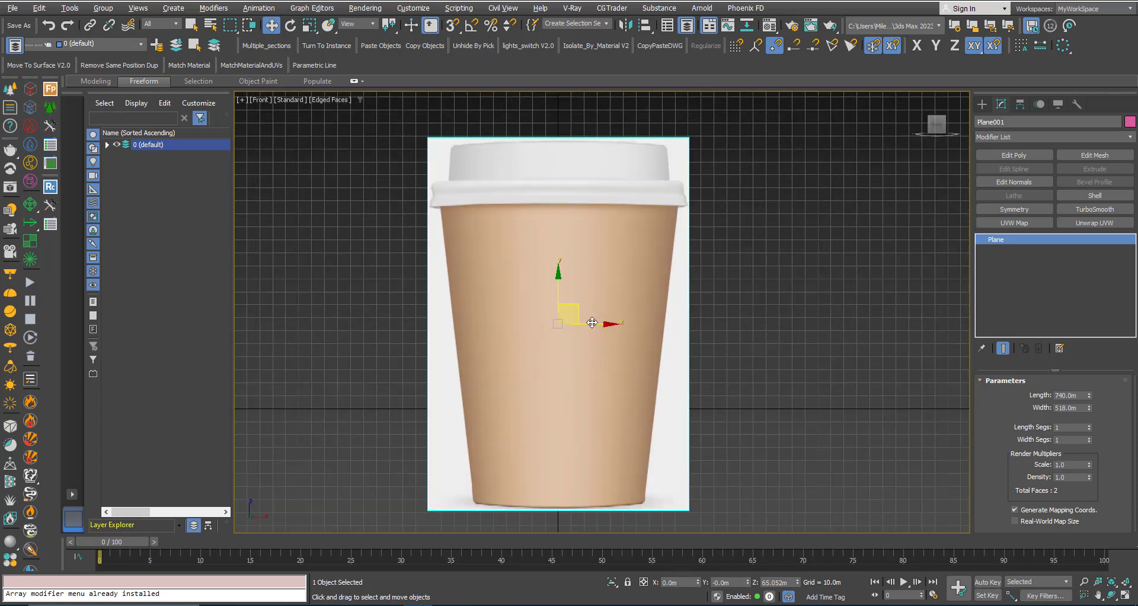
pyautogui.scroll(-1, 589, 323)
# Raise the reference plane to a Z position of about 141 m, aligning the cup's base with the horizontal grid axis
pyautogui.moveTo(569, 293); pyautogui.dragTo(568, 224)
pyautogui.scroll(5, 583, 290)
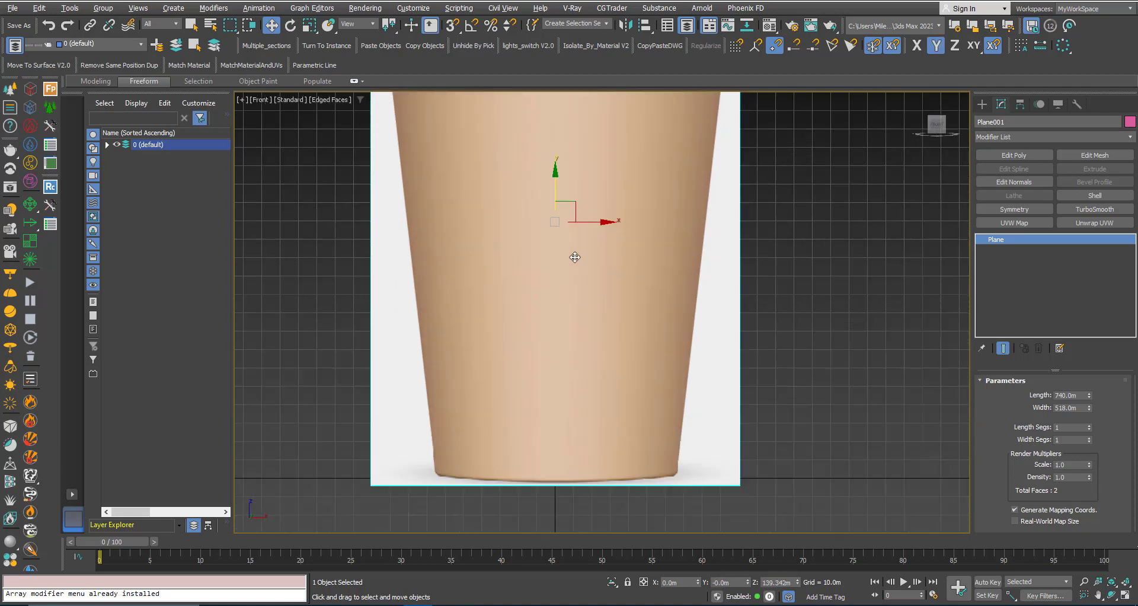
pyautogui.moveTo(558, 195)
pyautogui.mouseDown()
pyautogui.moveTo(557, 175)
pyautogui.moveTo(554, 192)
pyautogui.mouseUp()
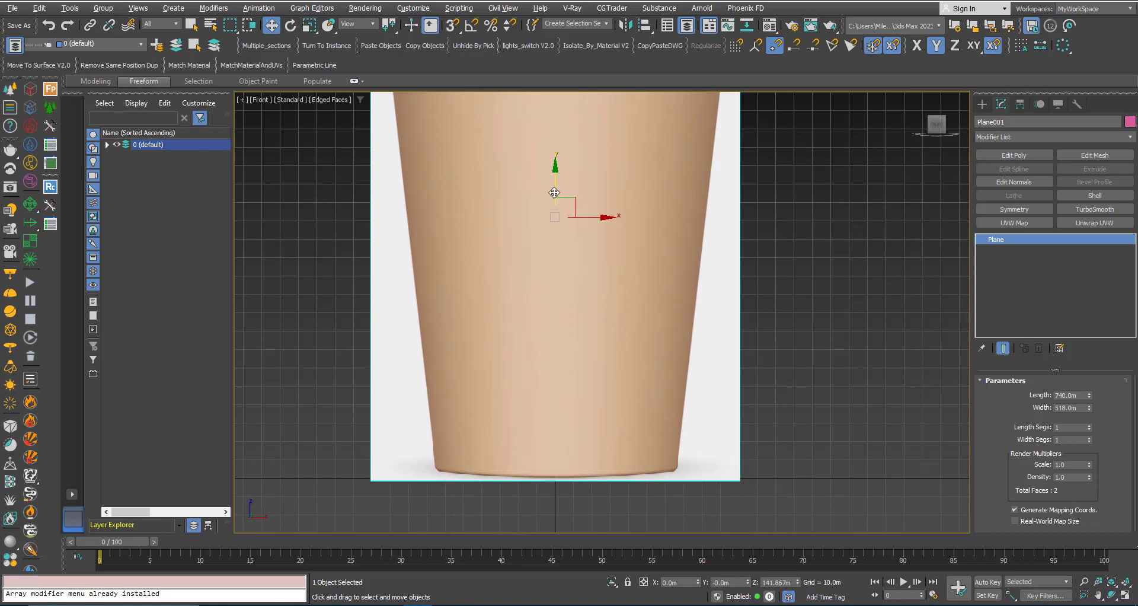
pyautogui.hotkey('alt', 'x')
pyautogui.moveTo(561, 284); pyautogui.dragTo(563, 294, button='middle')
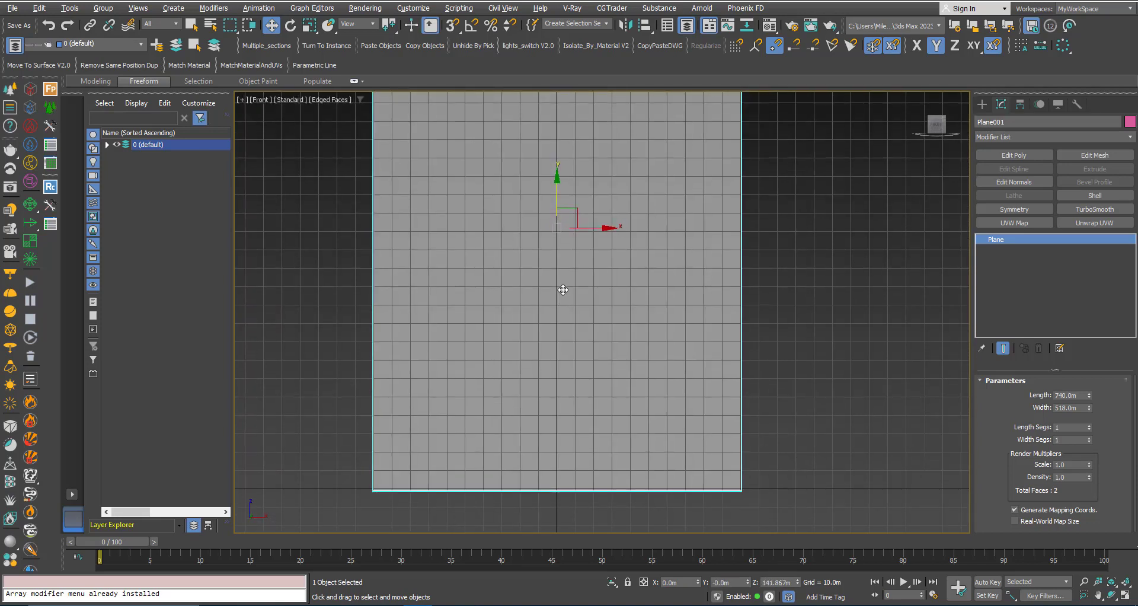
pyautogui.hotkey('alt', 'x')
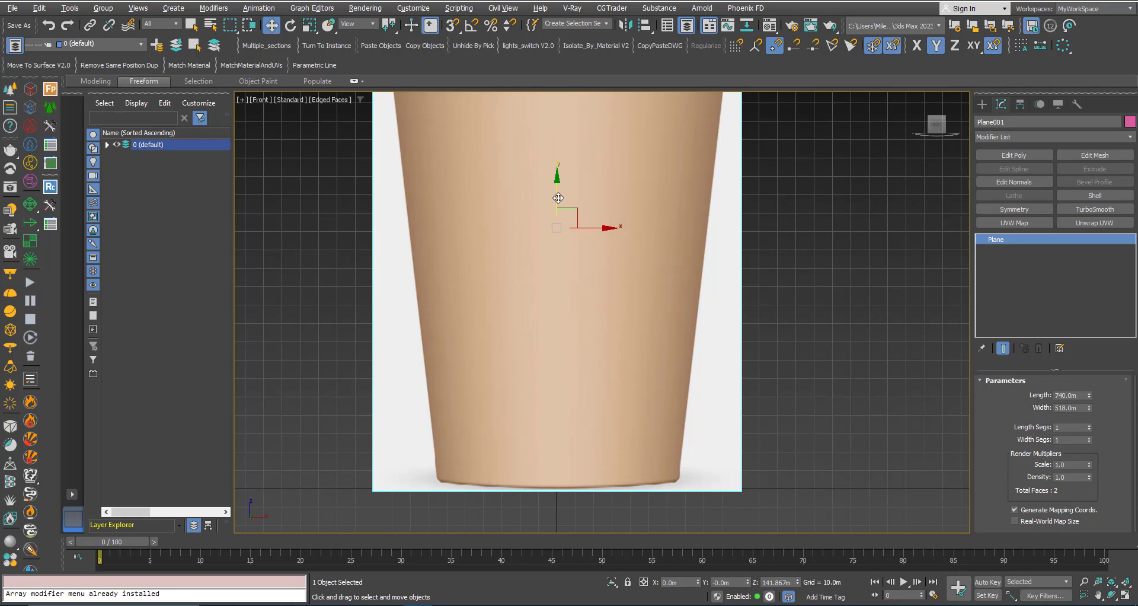
pyautogui.moveTo(559, 197); pyautogui.dragTo(558, 199)
pyautogui.scroll(-5, 560, 344)
pyautogui.scroll(2, 562, 348)
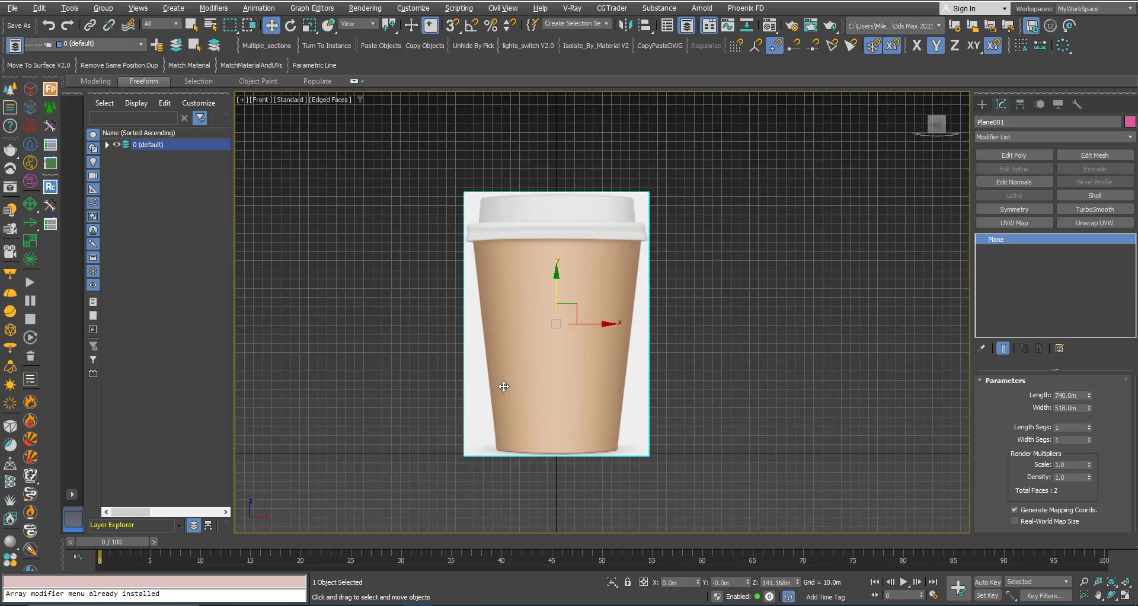
# In the Perspective view, move the reference plane back to a Y position of about 218.5 m, behind the origin
pyautogui.press('p')
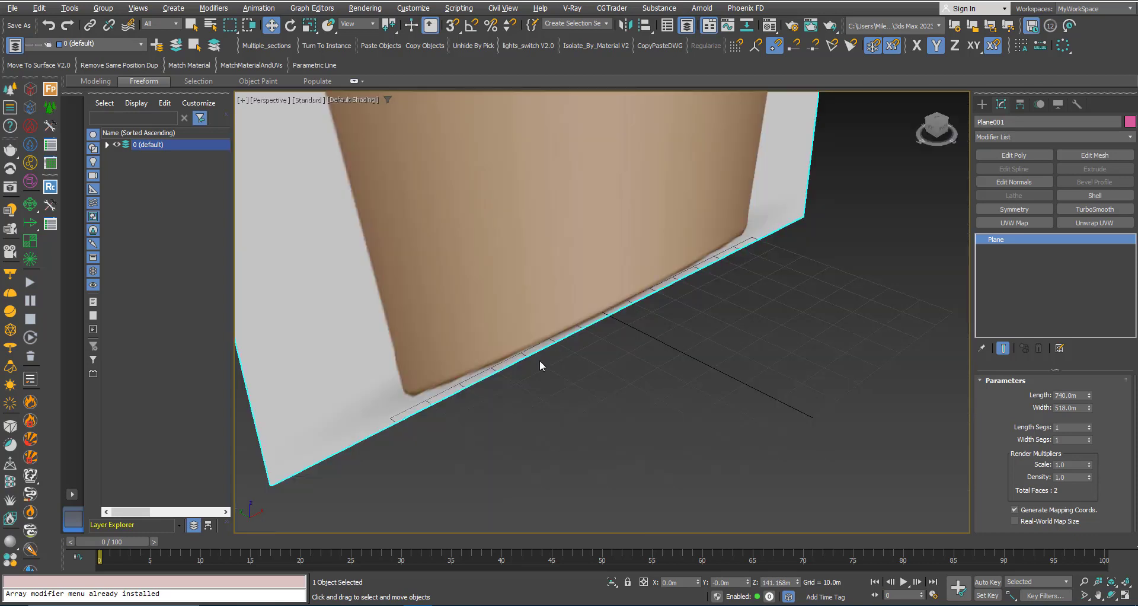
pyautogui.scroll(-10, 539, 362)
pyautogui.moveTo(545, 393); pyautogui.dragTo(576, 374, button='middle')
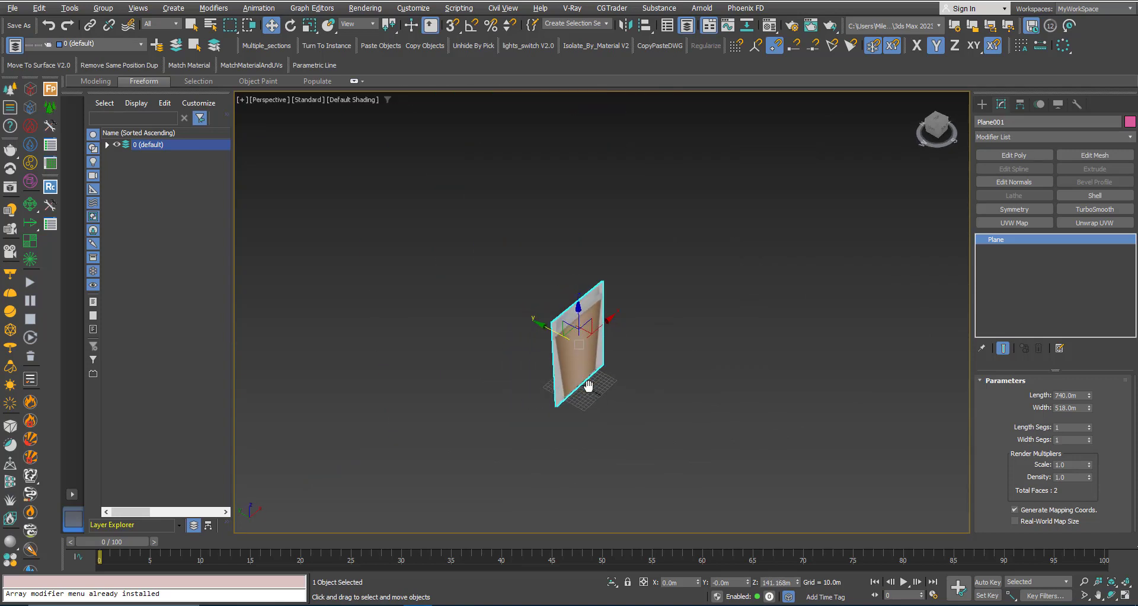
pyautogui.scroll(4, 560, 343)
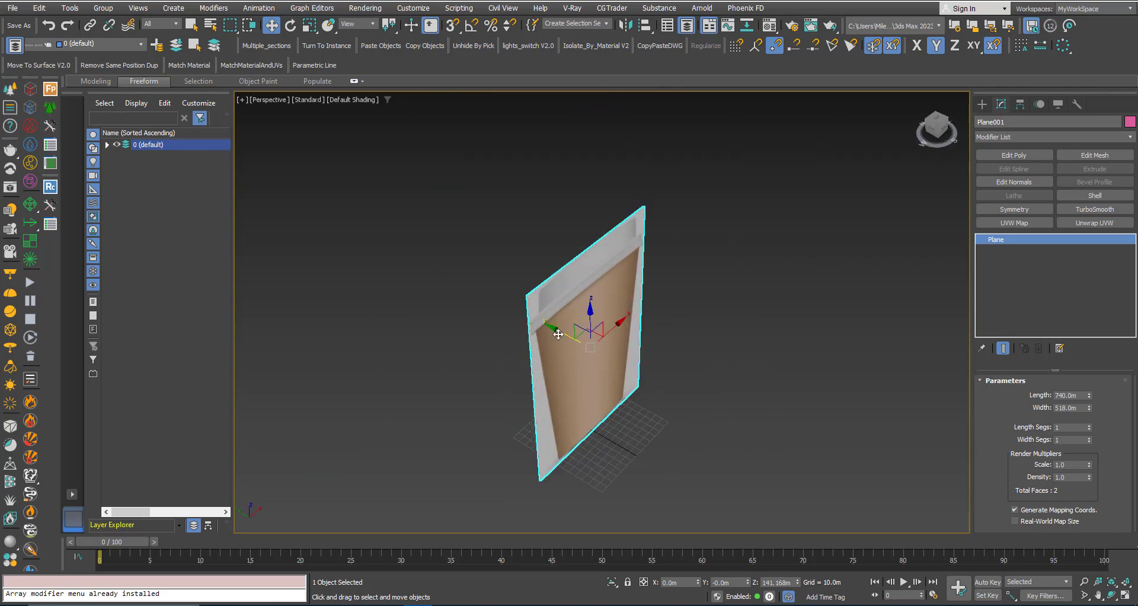
pyautogui.moveTo(557, 334); pyautogui.dragTo(418, 280)
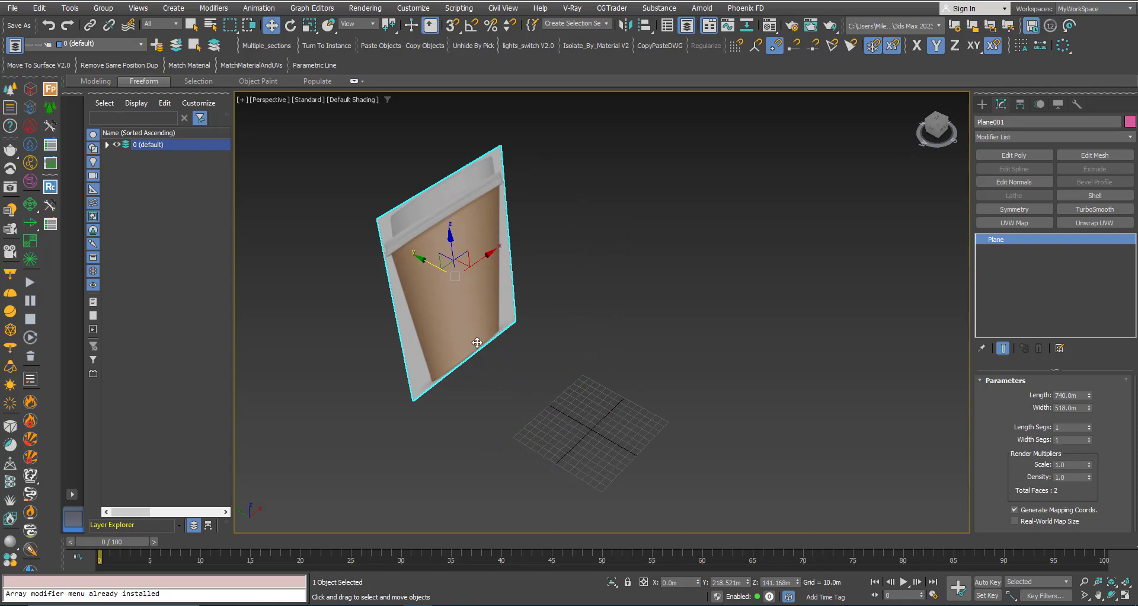
pyautogui.moveTo(483, 350); pyautogui.dragTo(607, 318, button='middle')
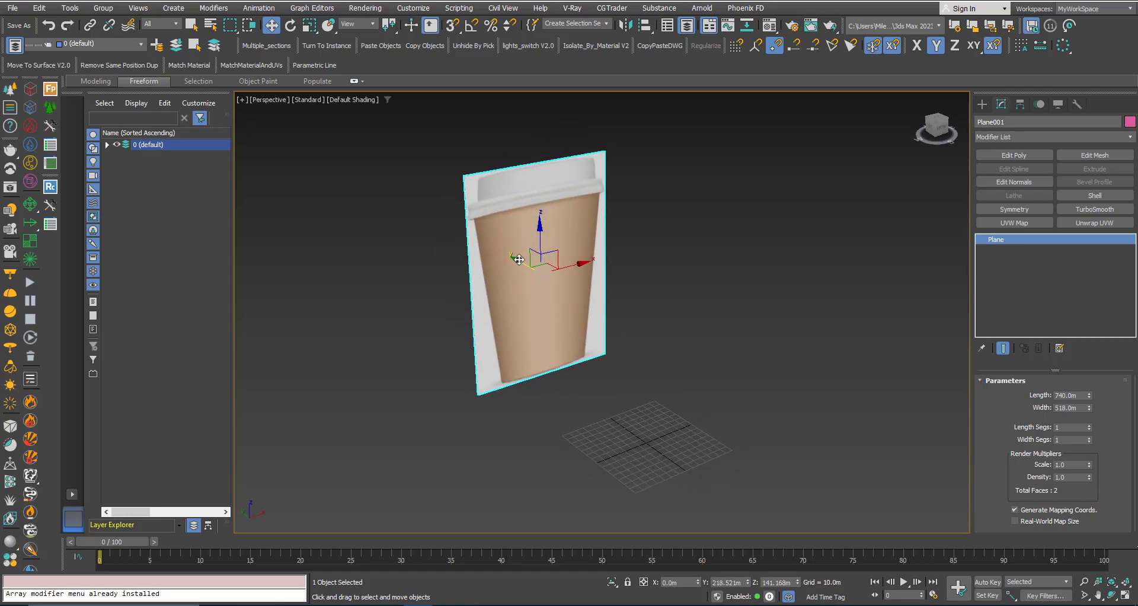
# Try freezing the reference plane and unfreeze it again
pyautogui.rightClick(534, 287)
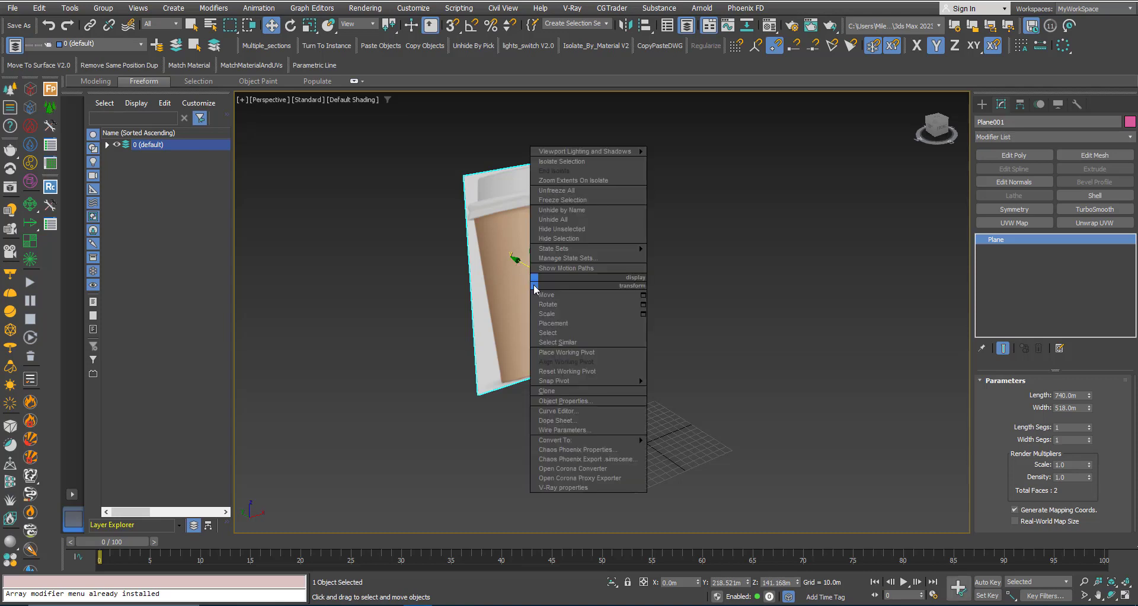
pyautogui.click(554, 200)
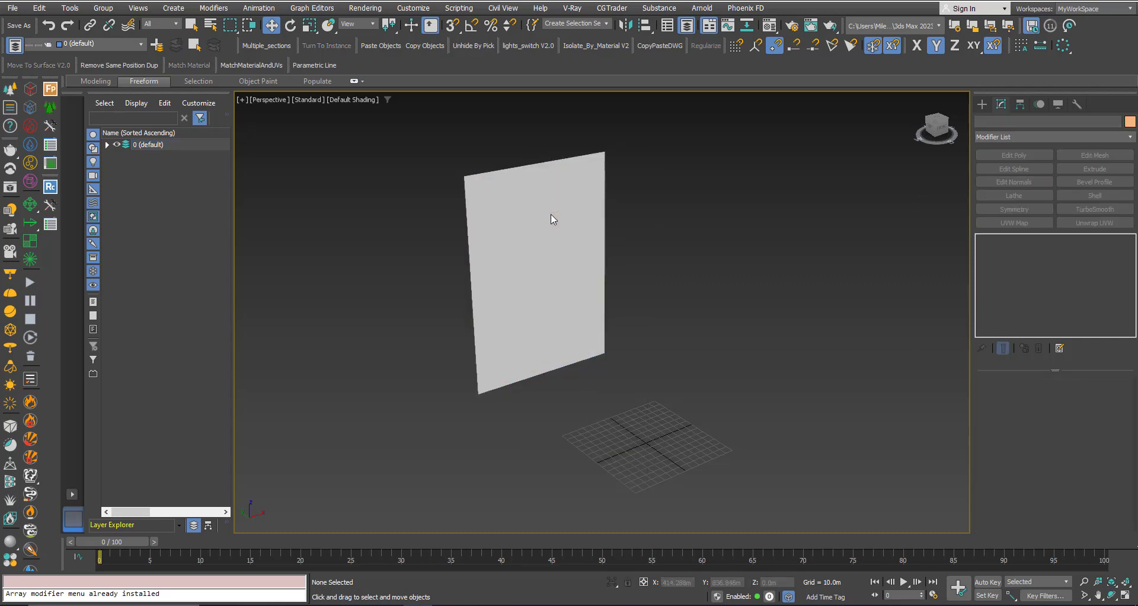
pyautogui.rightClick(550, 230)
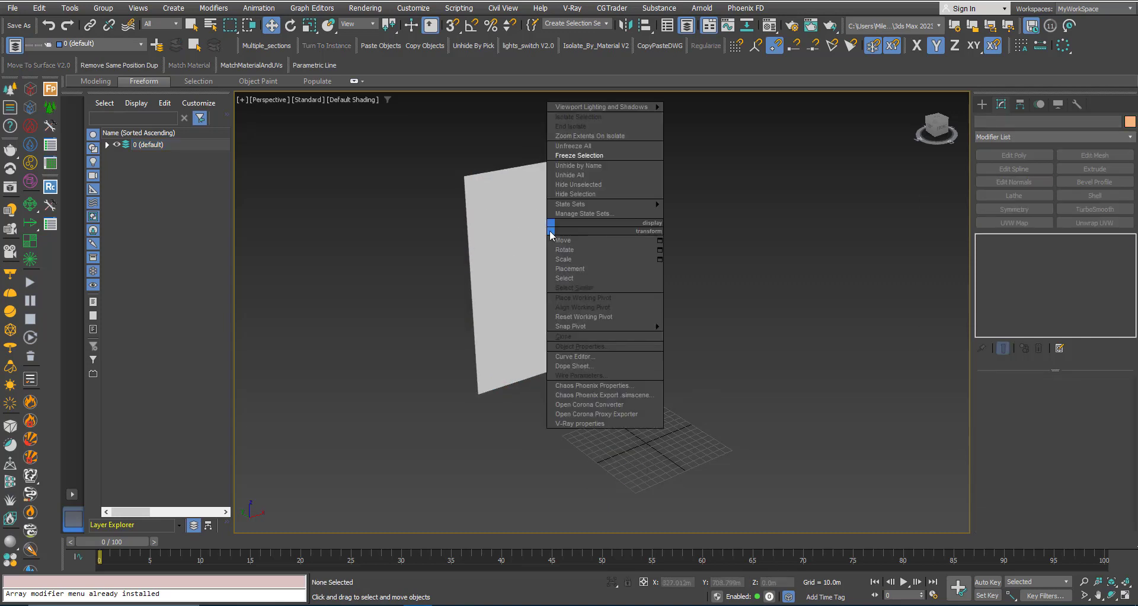
pyautogui.click(573, 145)
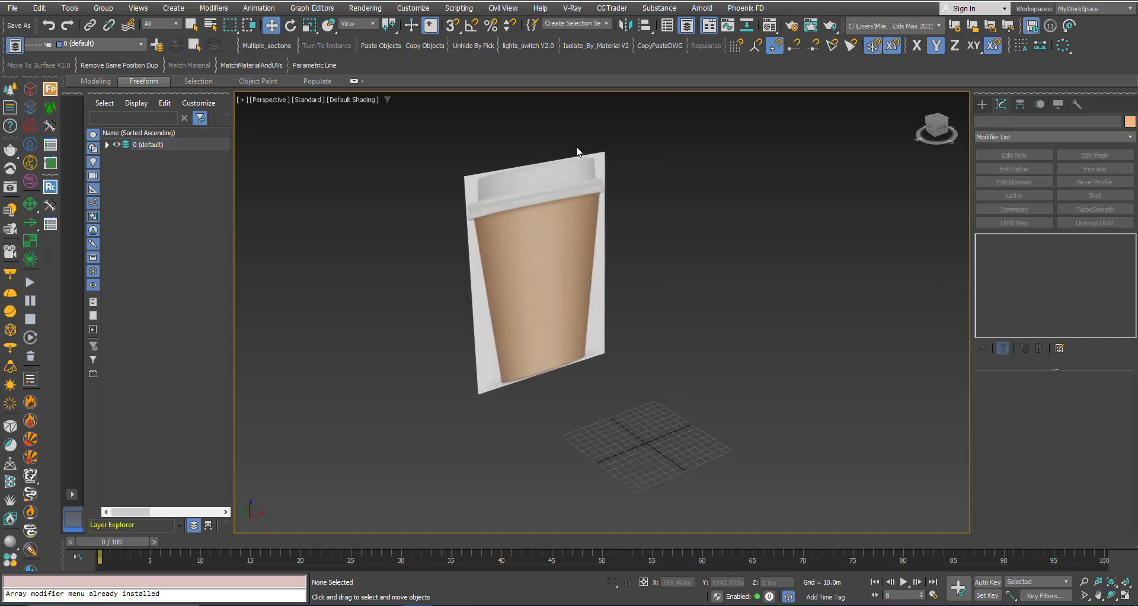
# Turn off Show Frozen in Gray in the reference plane's object properties
pyautogui.press('q')
pyautogui.click(555, 227)
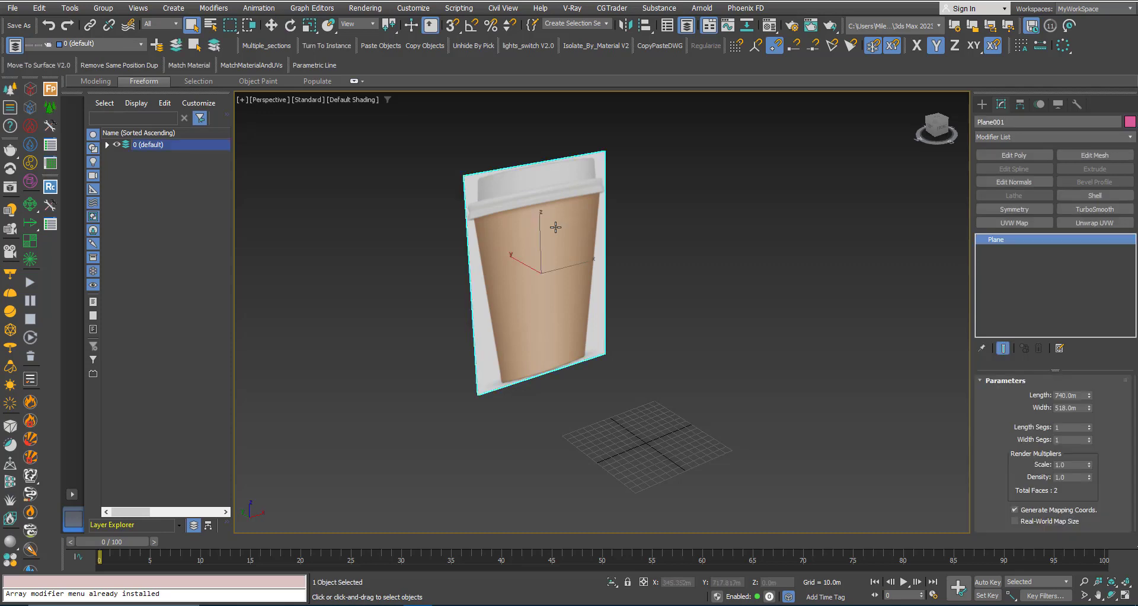
pyautogui.rightClick(546, 230)
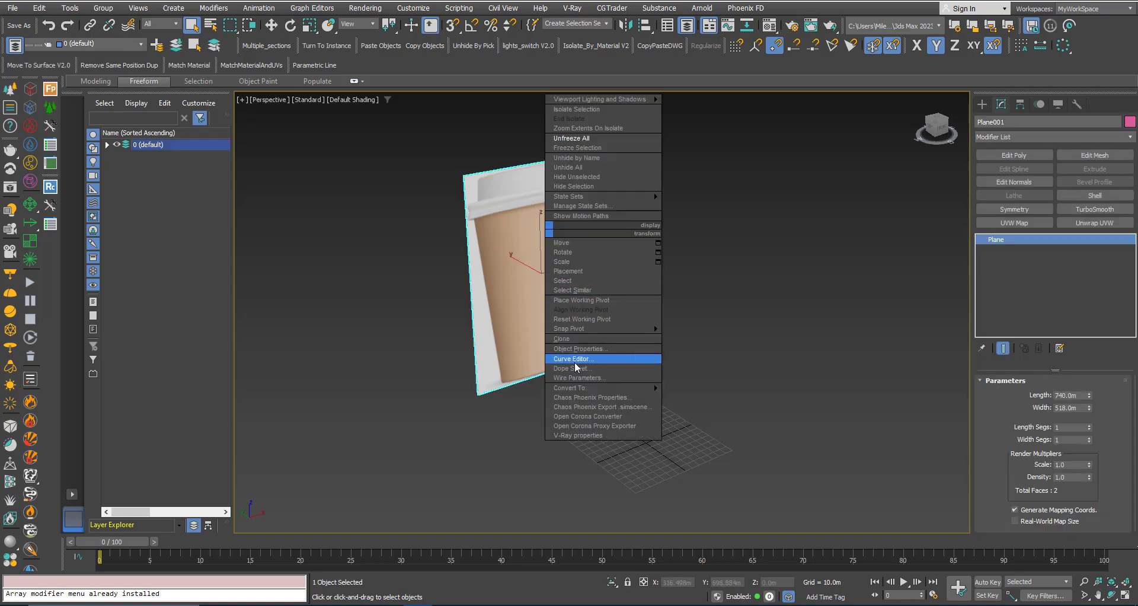
pyautogui.click(560, 350)
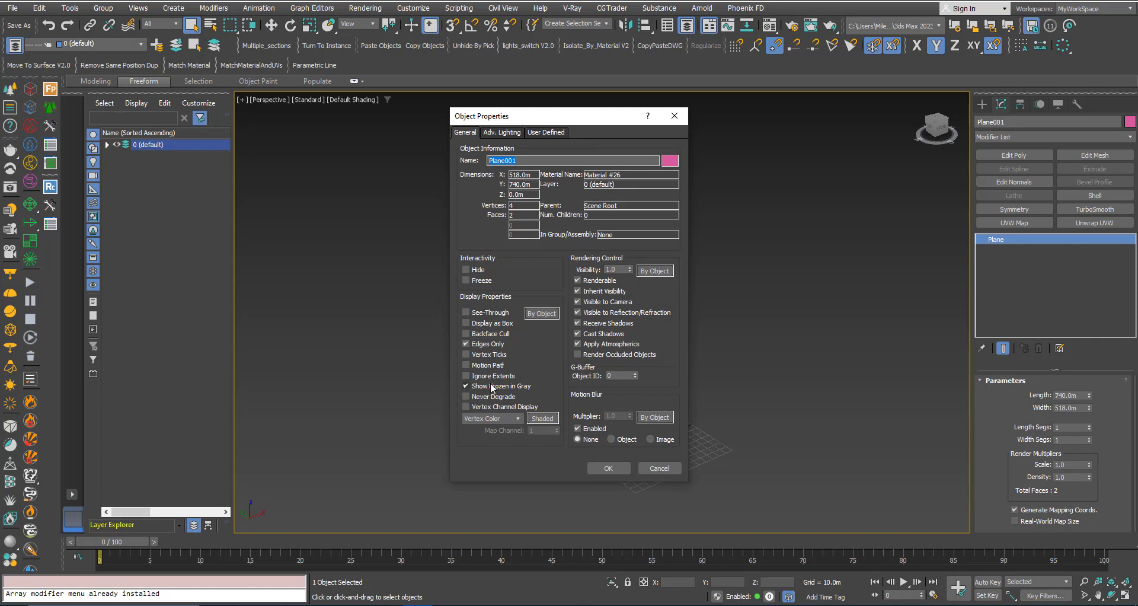
pyautogui.click(466, 386)
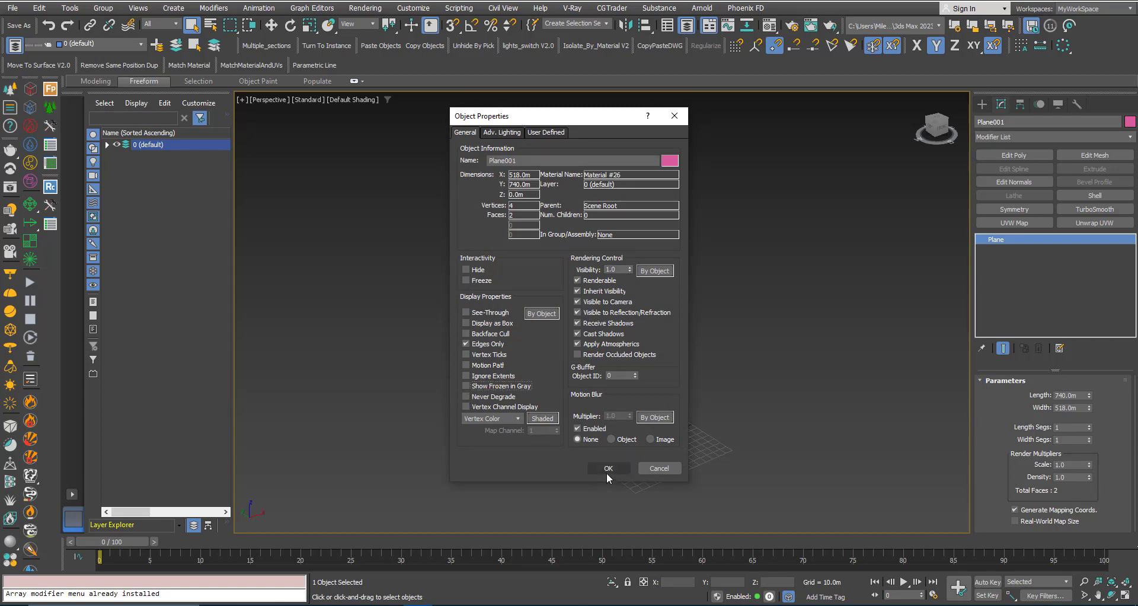
pyautogui.click(606, 469)
# Select the reference plane and freeze it, then return to the Front view
pyautogui.click(576, 410)
pyautogui.click(544, 310)
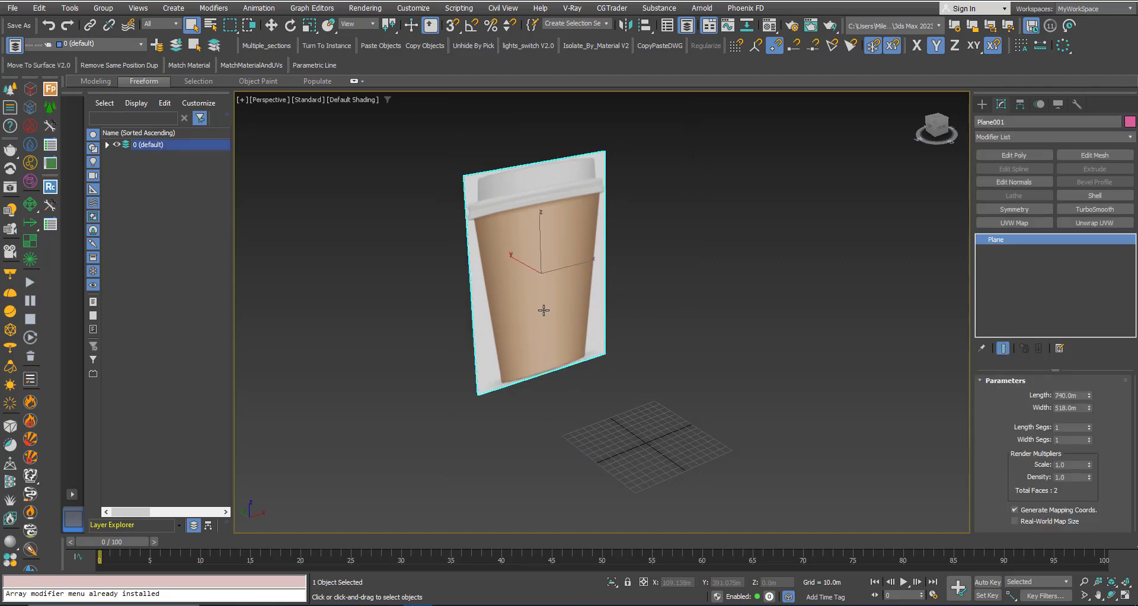
pyautogui.rightClick(543, 310)
pyautogui.click(563, 238)
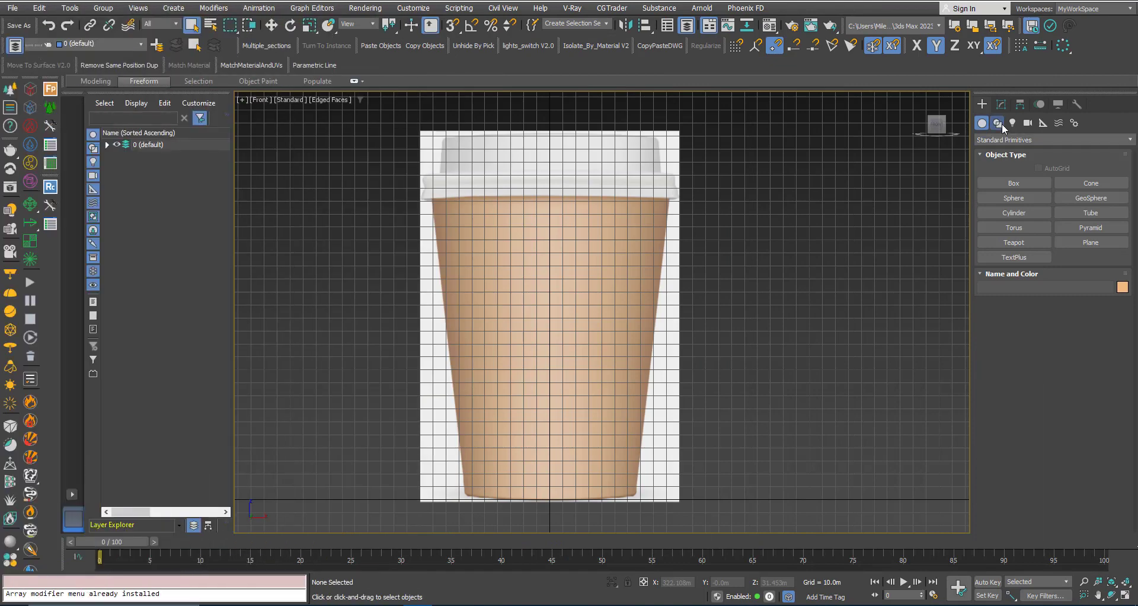
# Bring up the spline shapes, add Grid Points to the snap targets and activate snapping
pyautogui.click(998, 122)
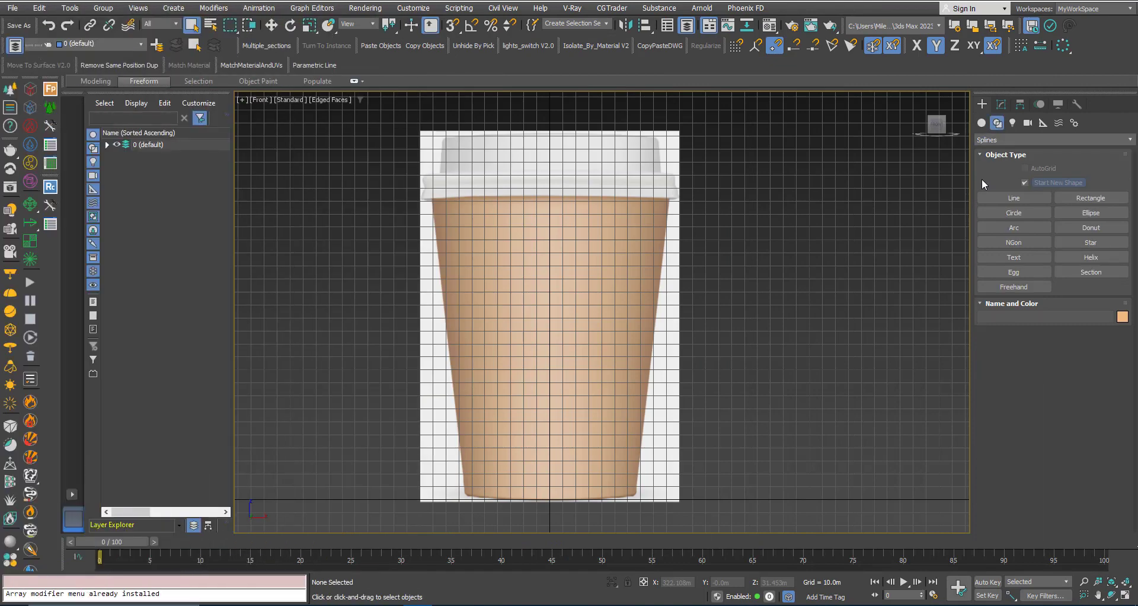
pyautogui.rightClick(450, 28)
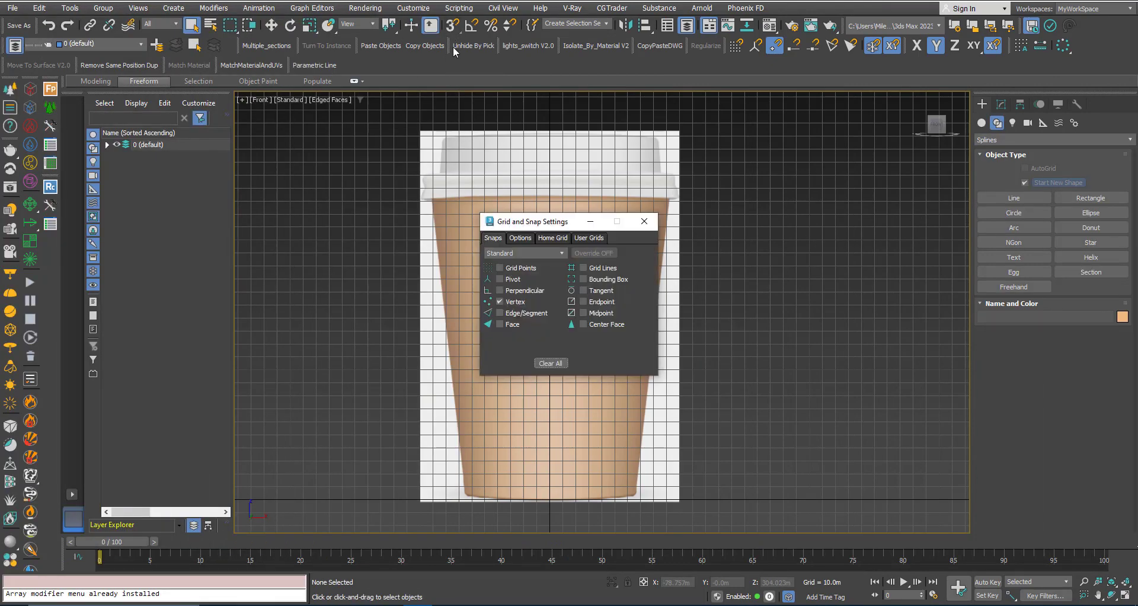
pyautogui.click(500, 269)
pyautogui.click(649, 221)
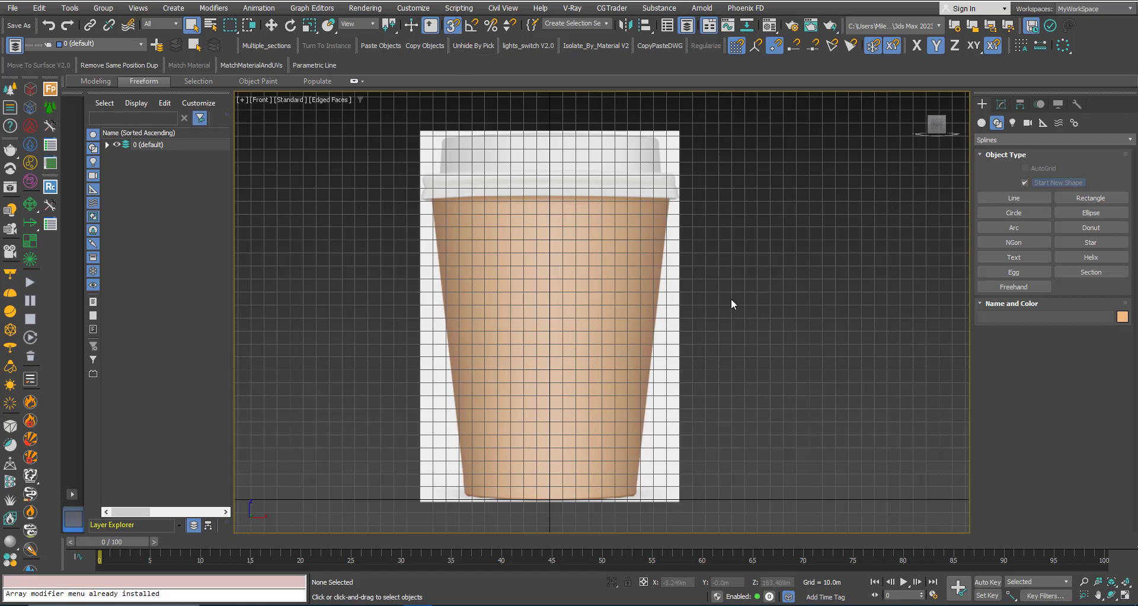
# Start a Line spline in the Front view at the origin, snapped to the grid point at the centre of the cup's base
pyautogui.click(1009, 198)
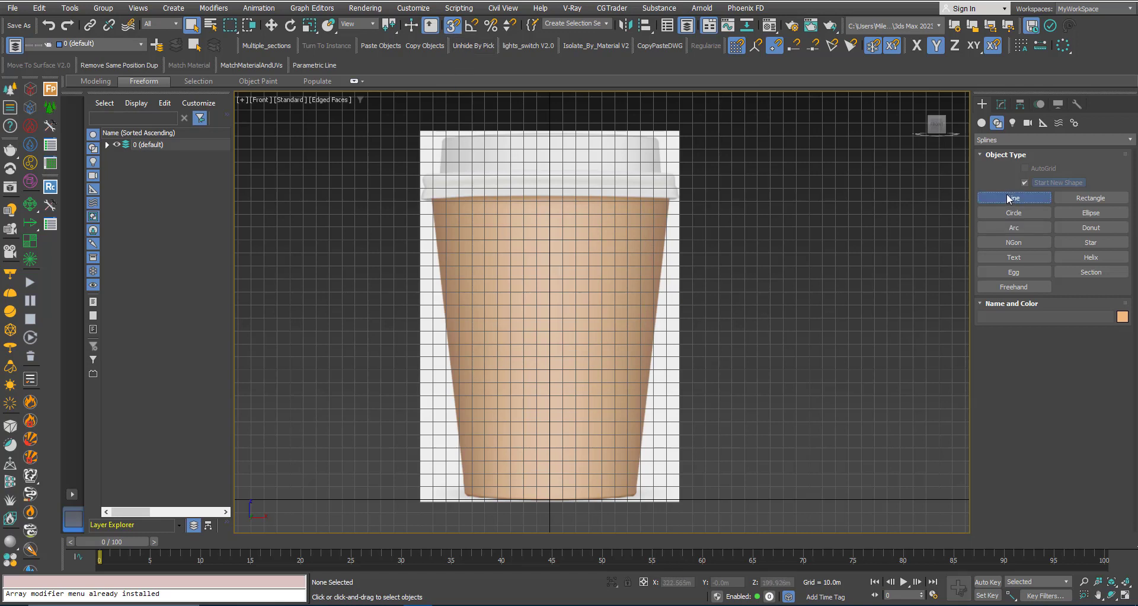
pyautogui.scroll(5, 548, 510)
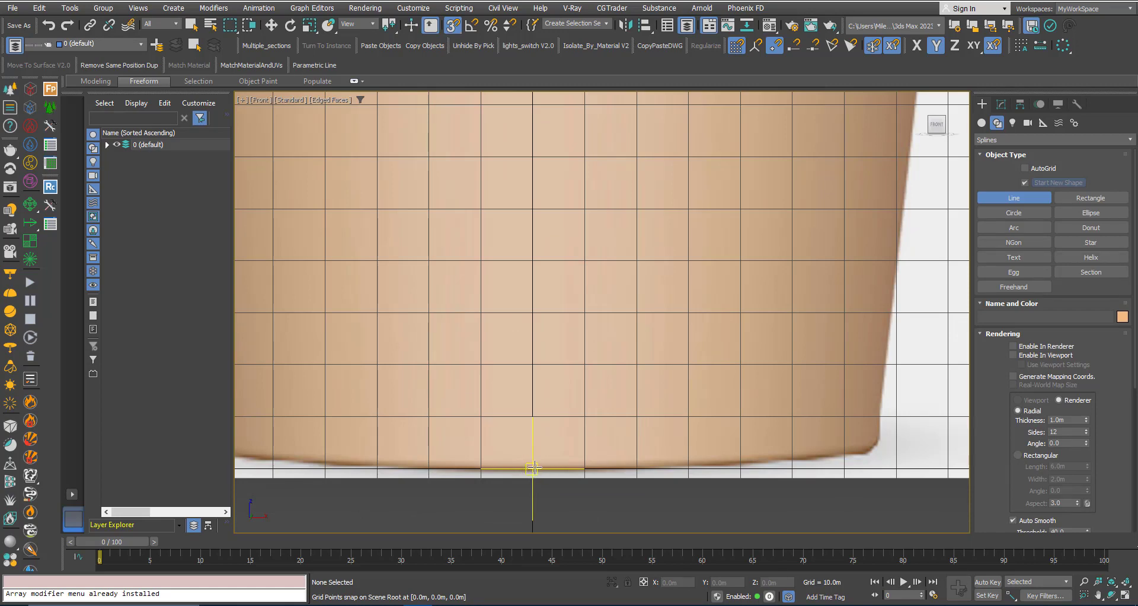
pyautogui.scroll(-5, 533, 468)
pyautogui.scroll(6, 533, 466)
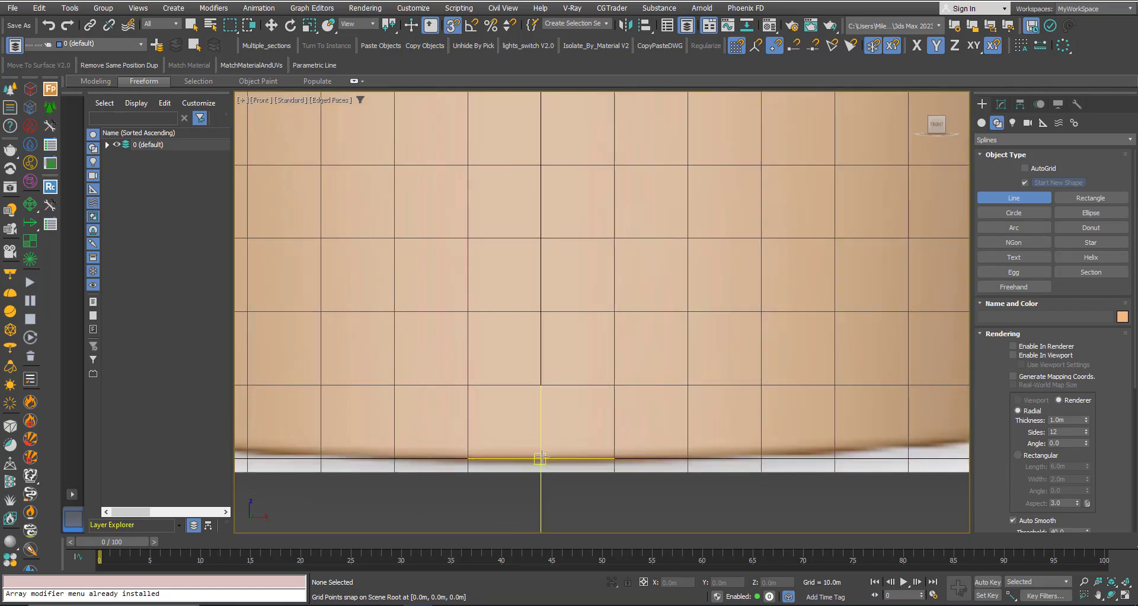
pyautogui.scroll(-4, 541, 458)
pyautogui.scroll(-5, 540, 457)
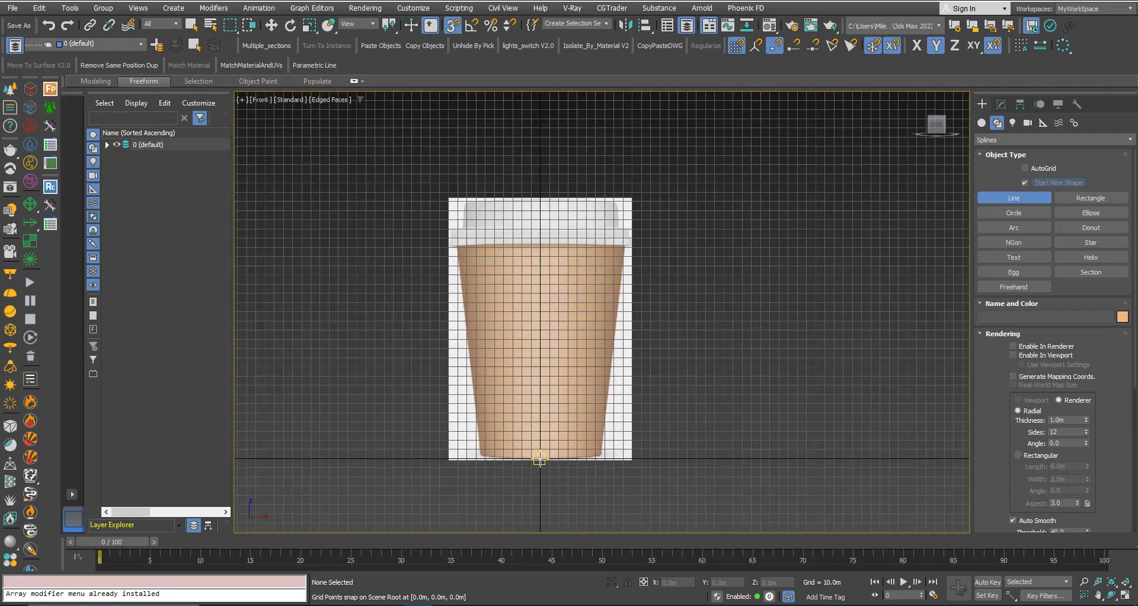
pyautogui.scroll(4, 539, 457)
pyautogui.scroll(5, 539, 458)
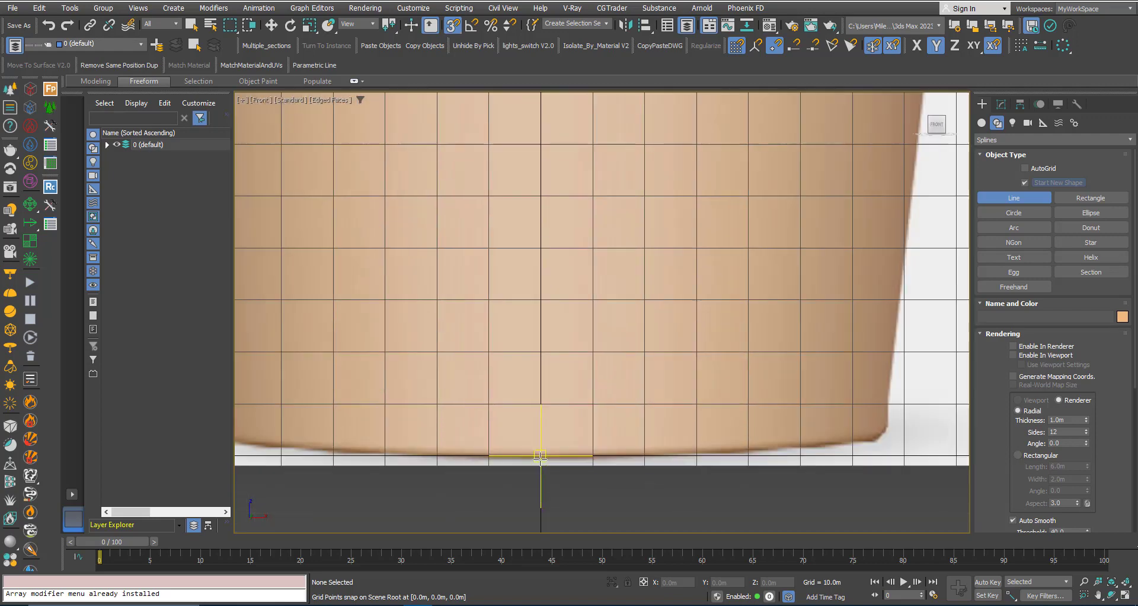
pyautogui.scroll(-5, 540, 457)
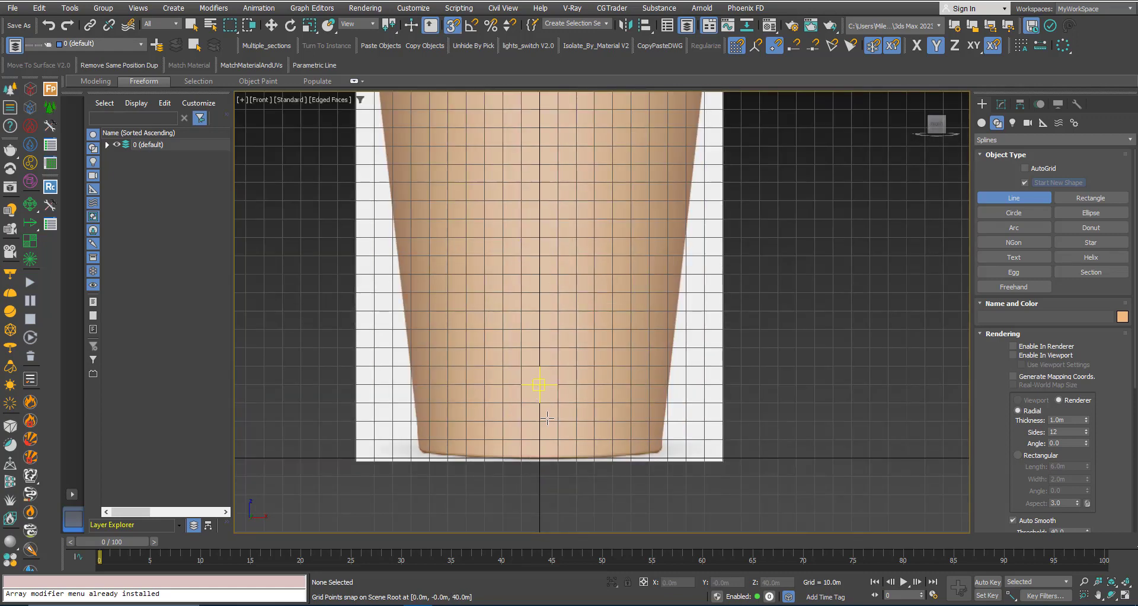
pyautogui.scroll(4, 554, 461)
pyautogui.scroll(-2, 505, 471)
pyautogui.scroll(3, 504, 471)
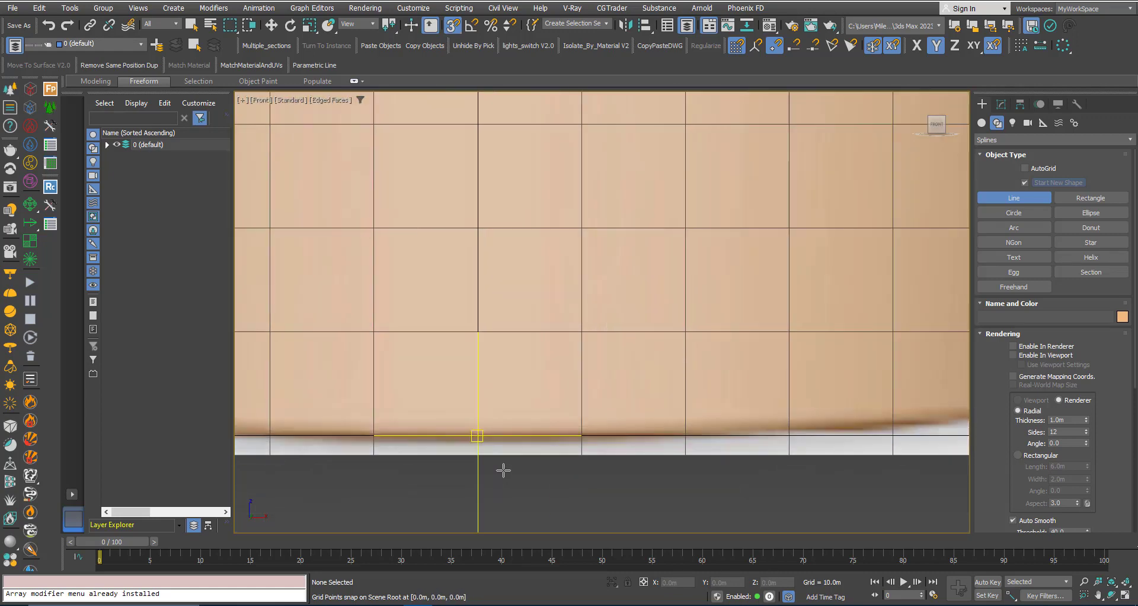
pyautogui.click(477, 435)
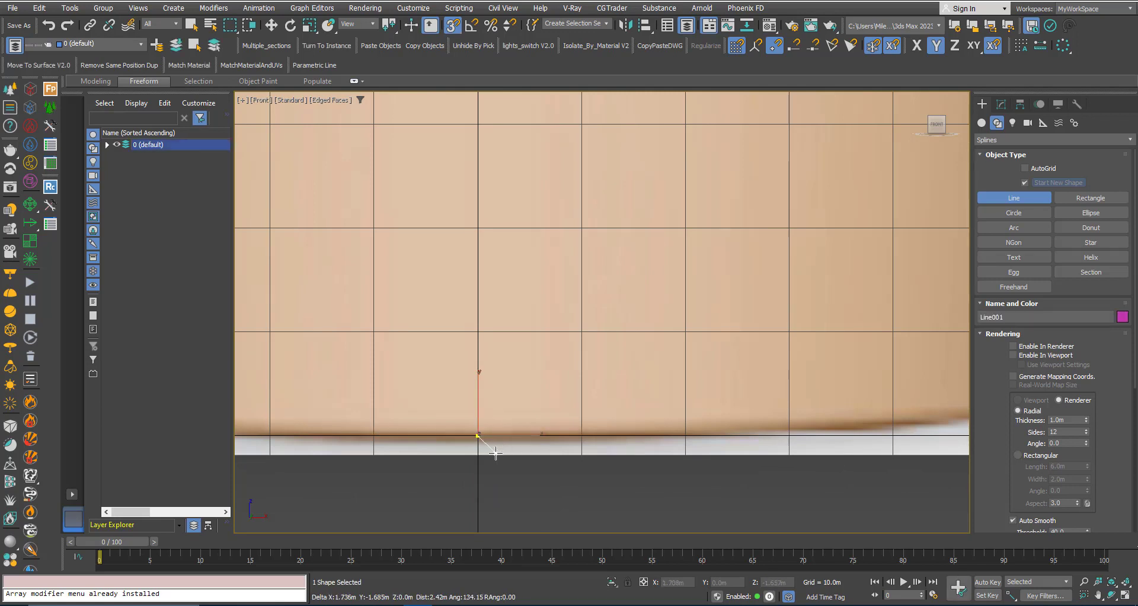
# Turn off snapping and draw the line's horizontal base segment about 66 m long, out to the cup's lower corner
pyautogui.scroll(-2, 497, 451)
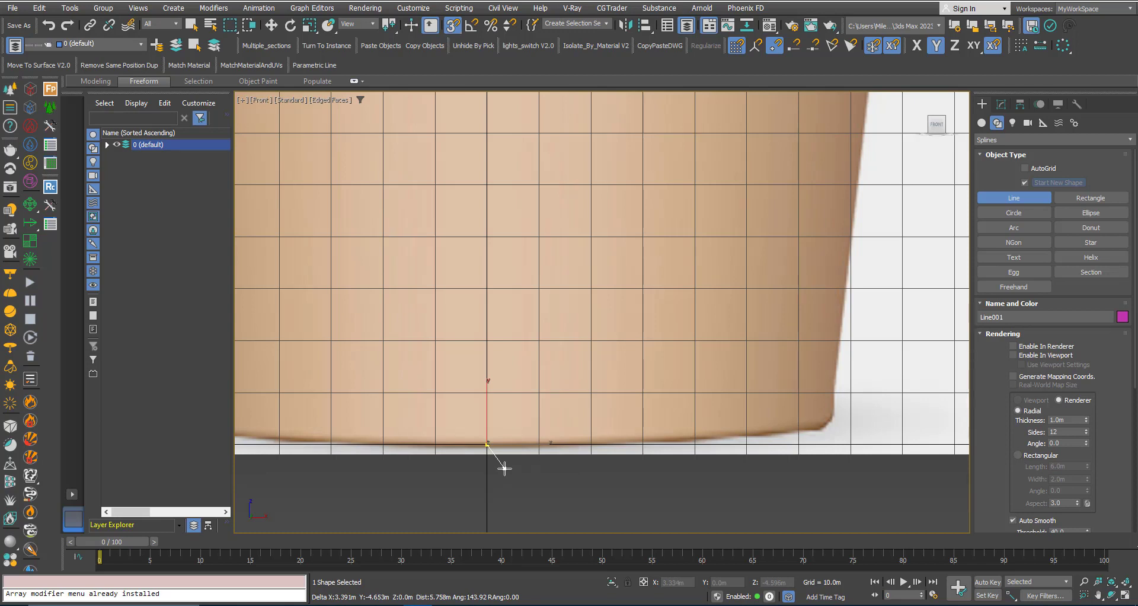
pyautogui.press('s')
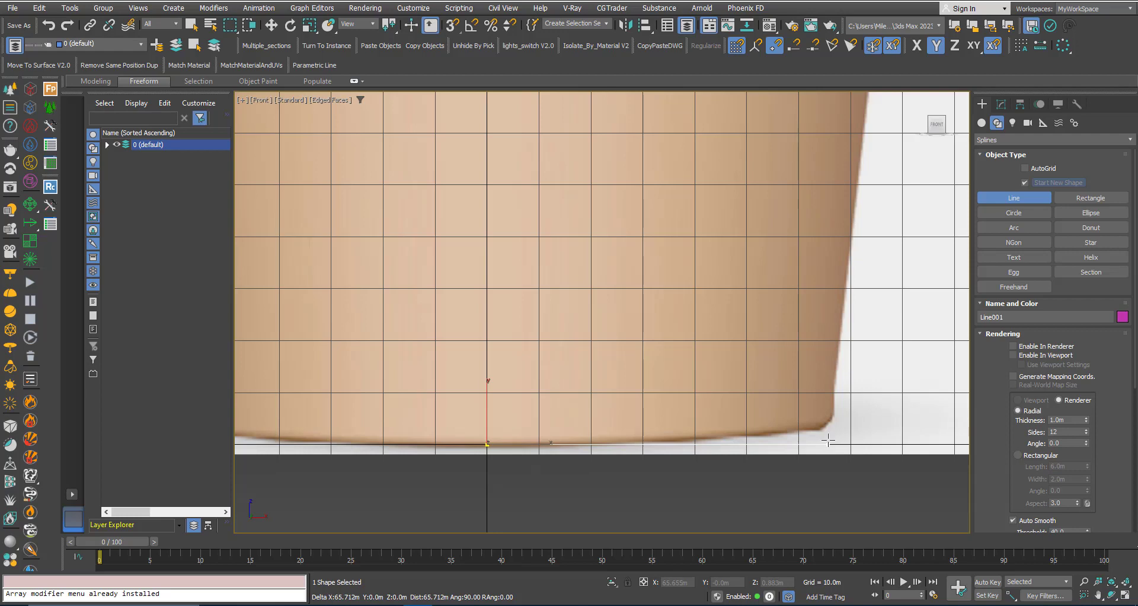
pyautogui.scroll(-8, 828, 440)
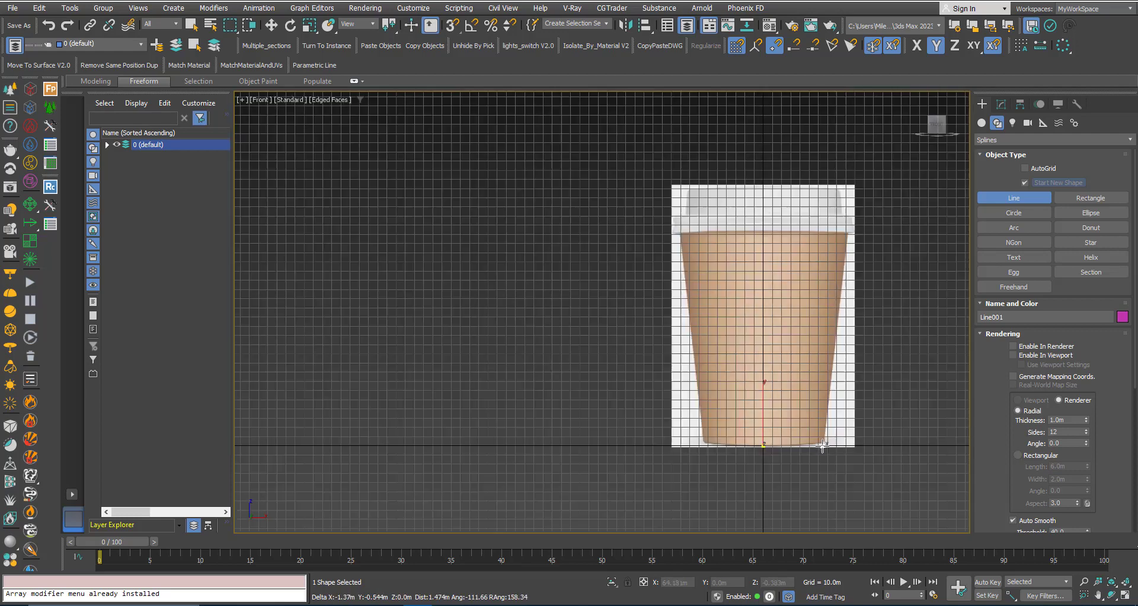
pyautogui.scroll(5, 857, 368)
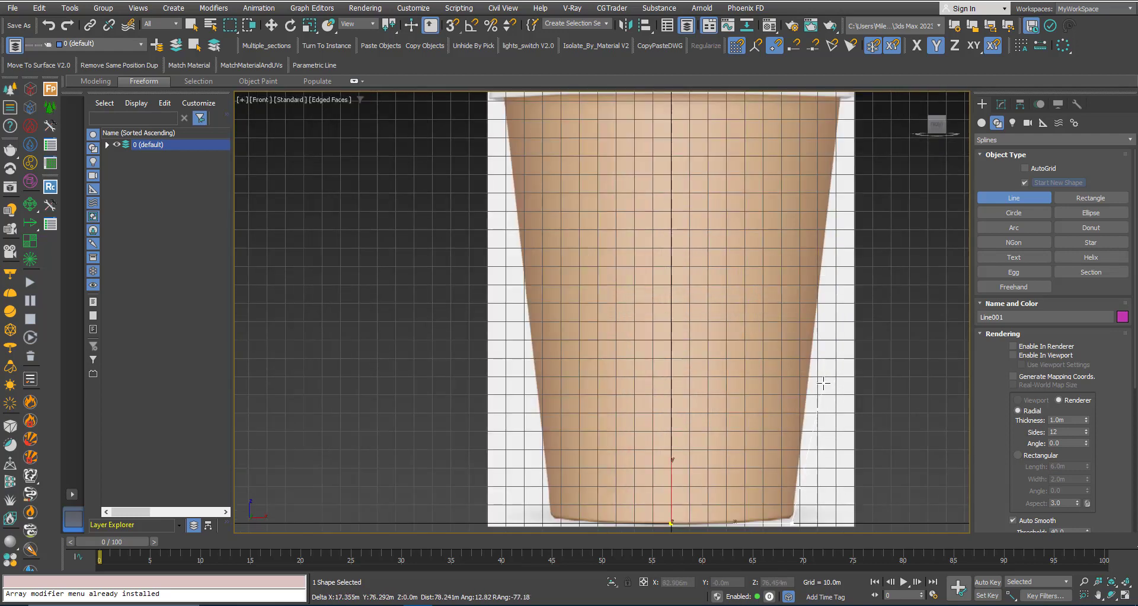
# Hide the grid and draw the sloping segment along the cup's side up to the lid, about 237 m high, finishing the line
pyautogui.press('g')
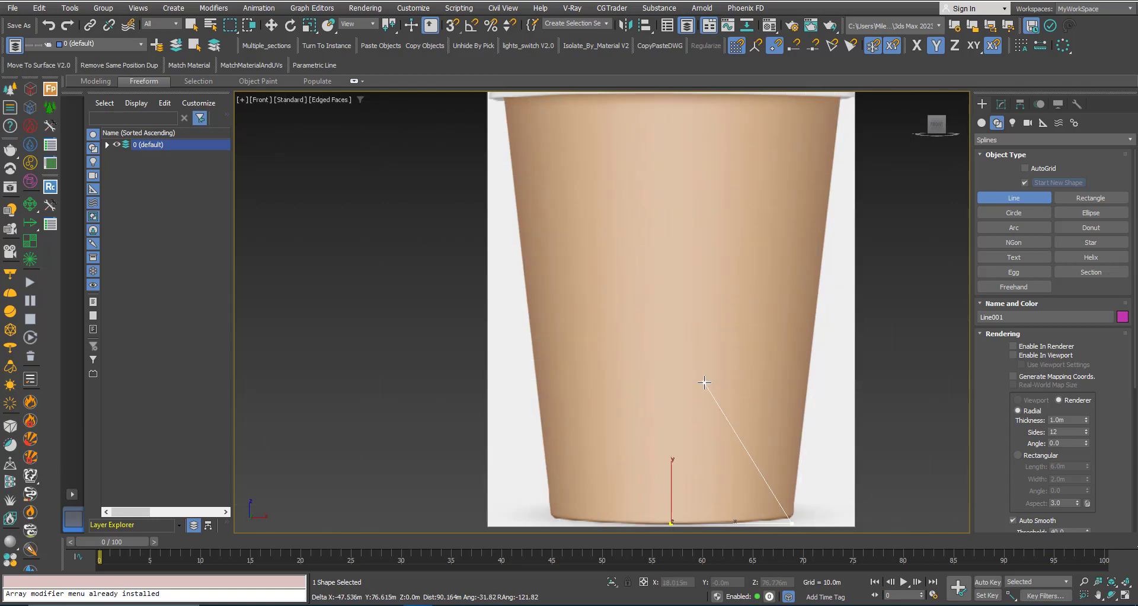
pyautogui.scroll(-2, 679, 383)
pyautogui.click(736, 379)
pyautogui.scroll(4, 741, 384)
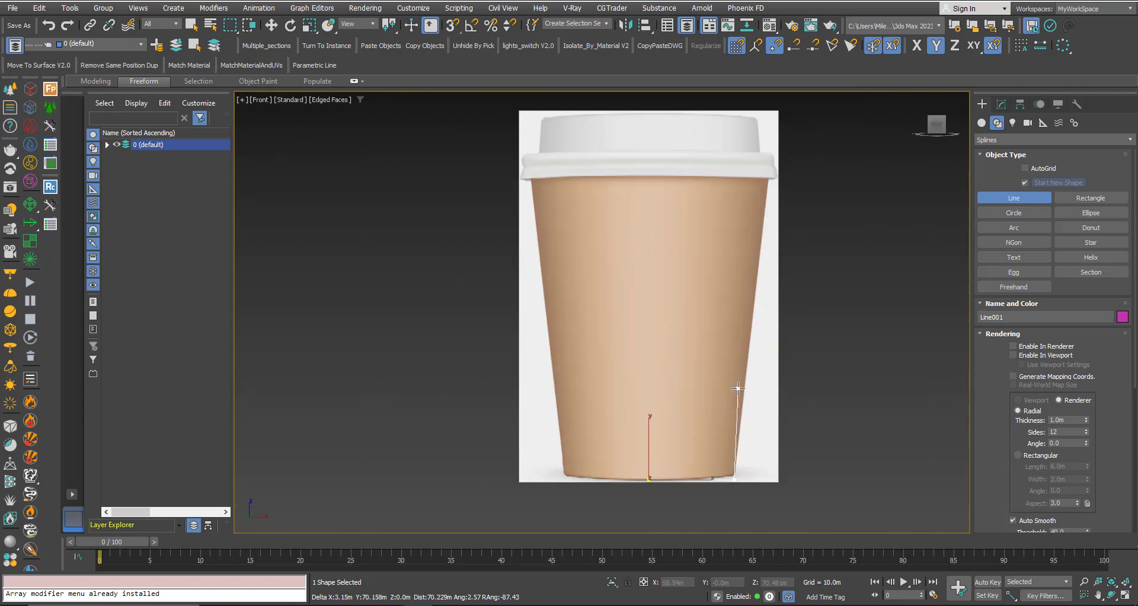
pyautogui.scroll(-2, 740, 384)
pyautogui.scroll(3, 762, 177)
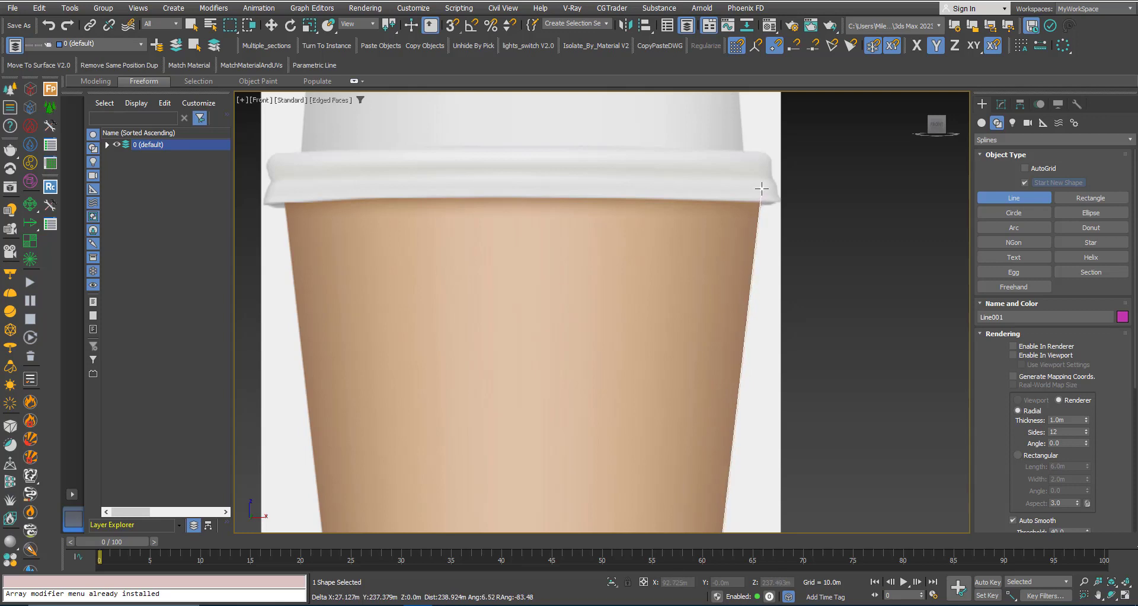
pyautogui.rightClick(762, 188)
pyautogui.scroll(-5, 761, 189)
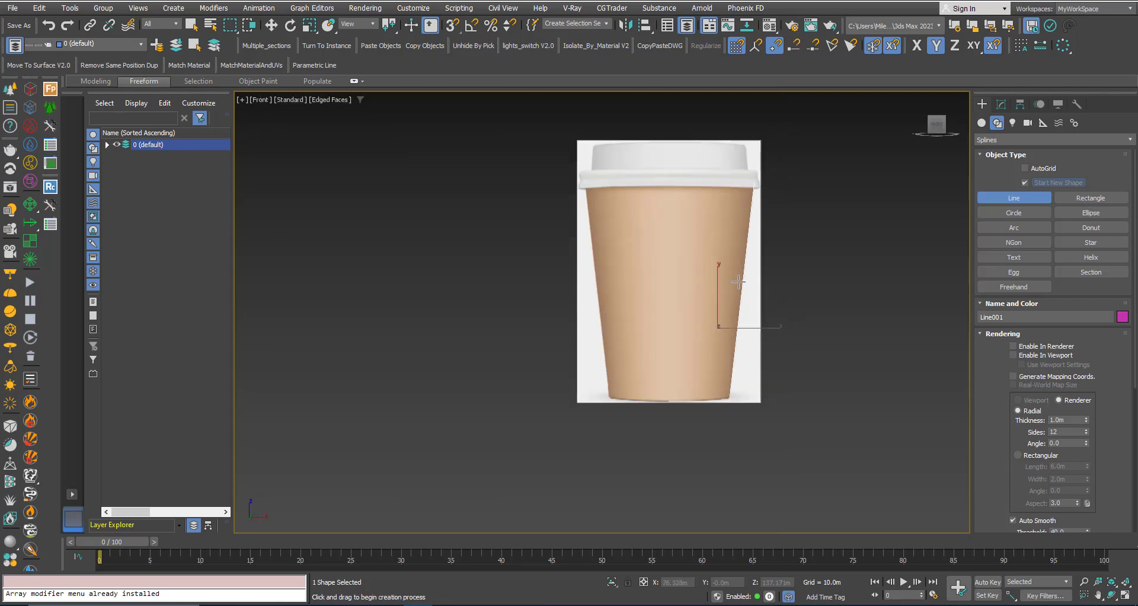
pyautogui.rightClick(739, 344)
pyautogui.scroll(10, 730, 395)
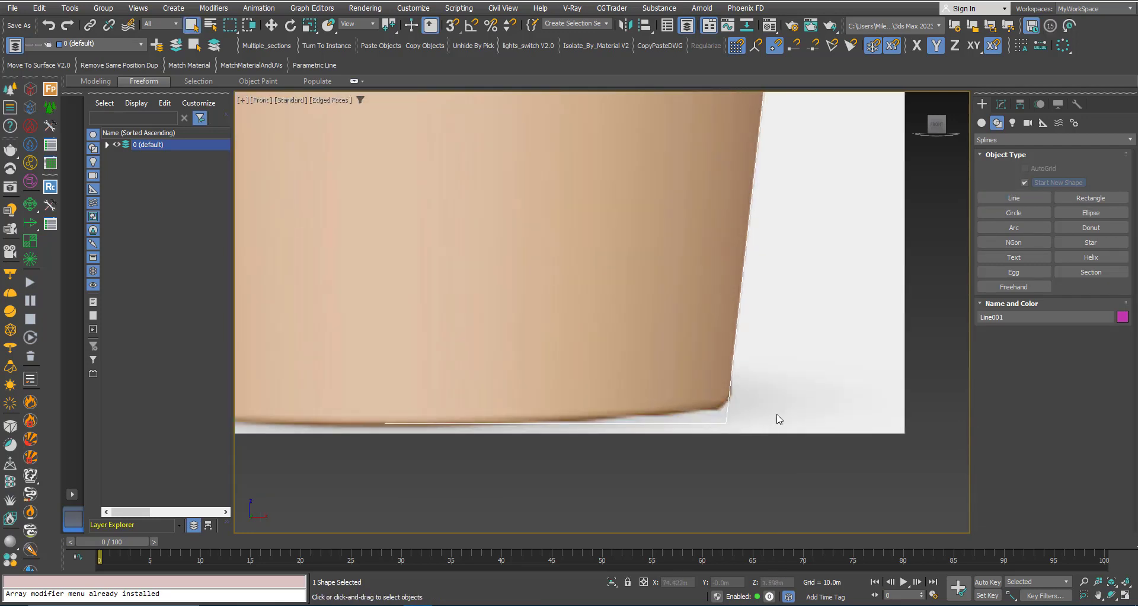
# Enter the line's vertex level and shift the lower corner vertex slightly outward, to about 66.01 m in X
pyautogui.click(1001, 104)
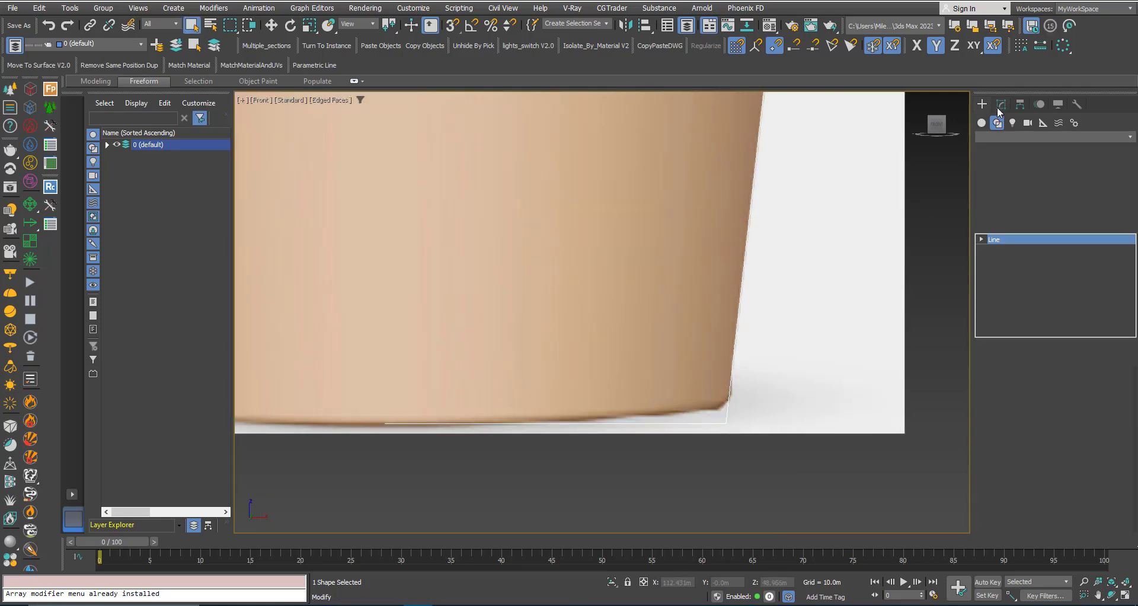
pyautogui.click(982, 239)
pyautogui.click(1003, 249)
pyautogui.scroll(-1, 740, 395)
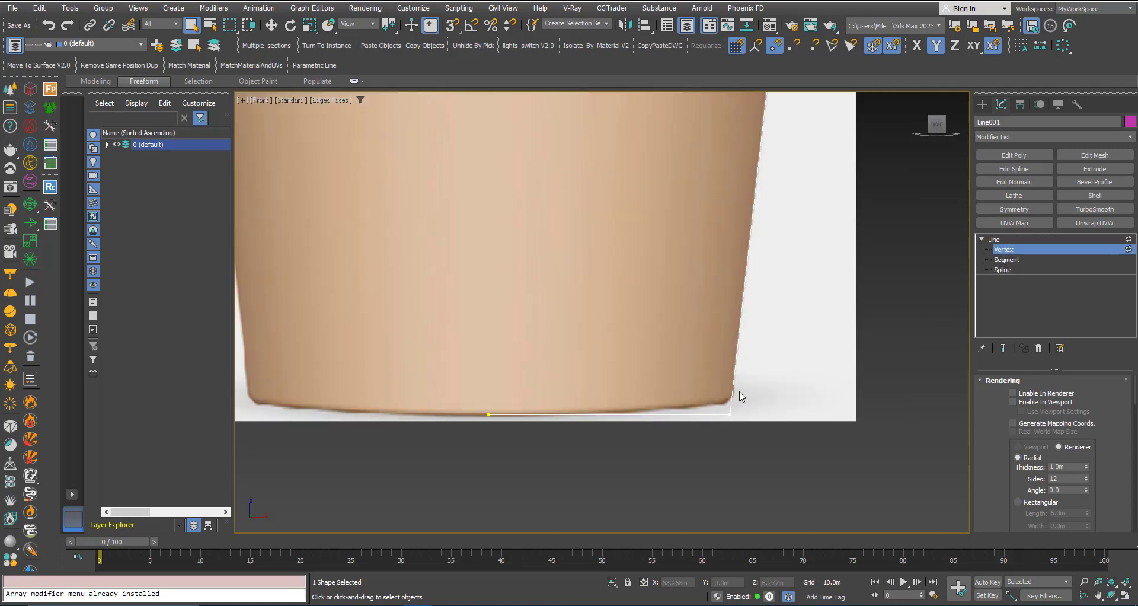
pyautogui.scroll(4, 740, 396)
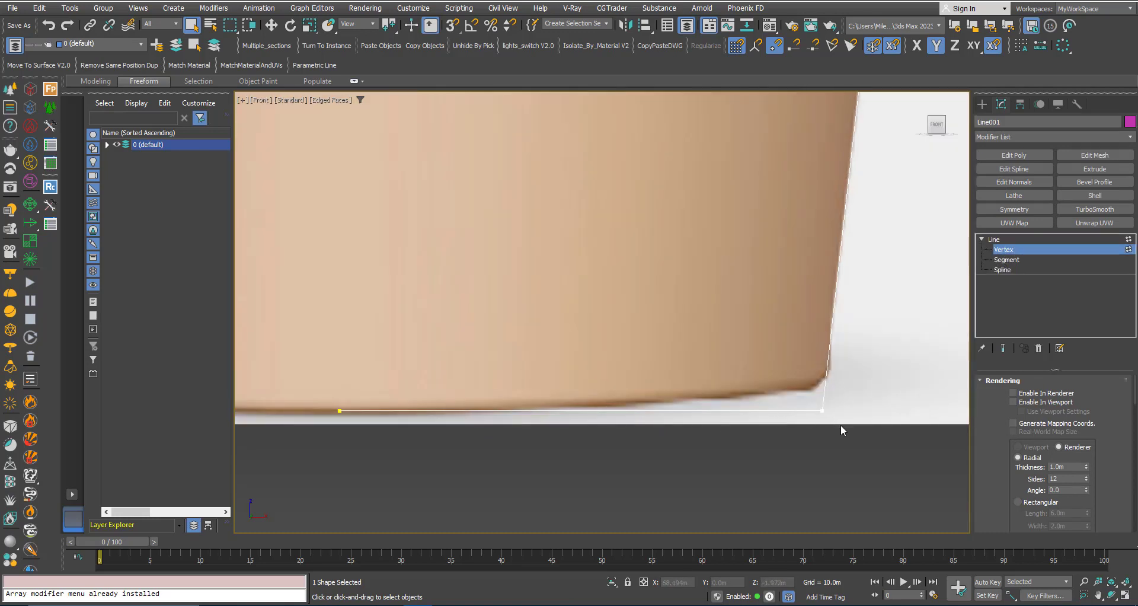
pyautogui.click(821, 411)
pyautogui.press('w')
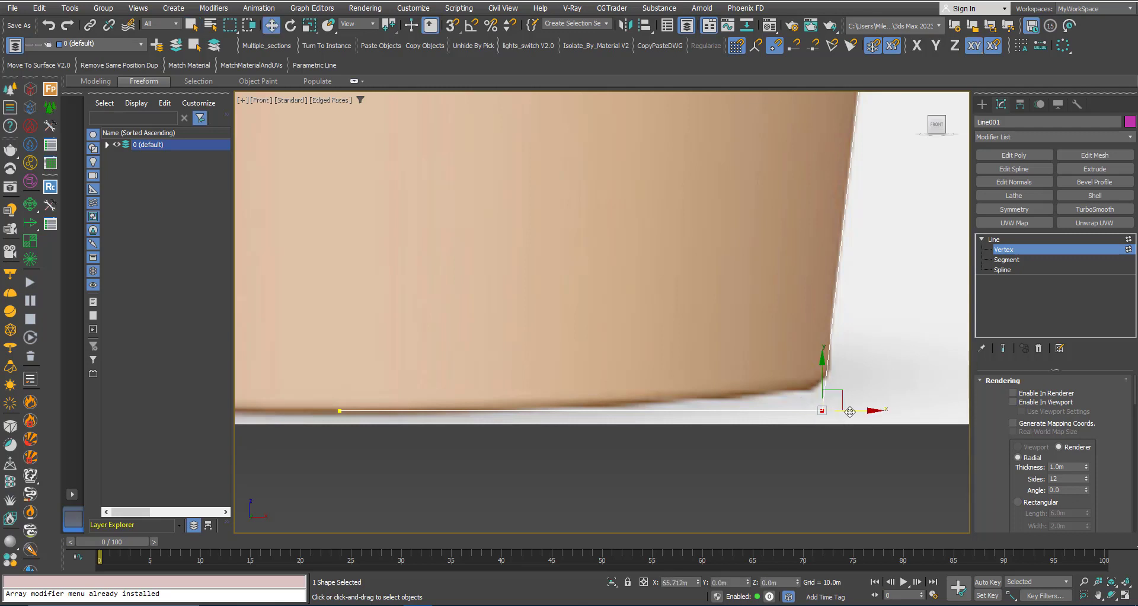
pyautogui.moveTo(850, 411); pyautogui.dragTo(852, 412)
# Move the line's end vertex under the lid slightly in X to about 92.83 m, matching the cup's side
pyautogui.scroll(-6, 681, 428)
pyautogui.scroll(6, 721, 197)
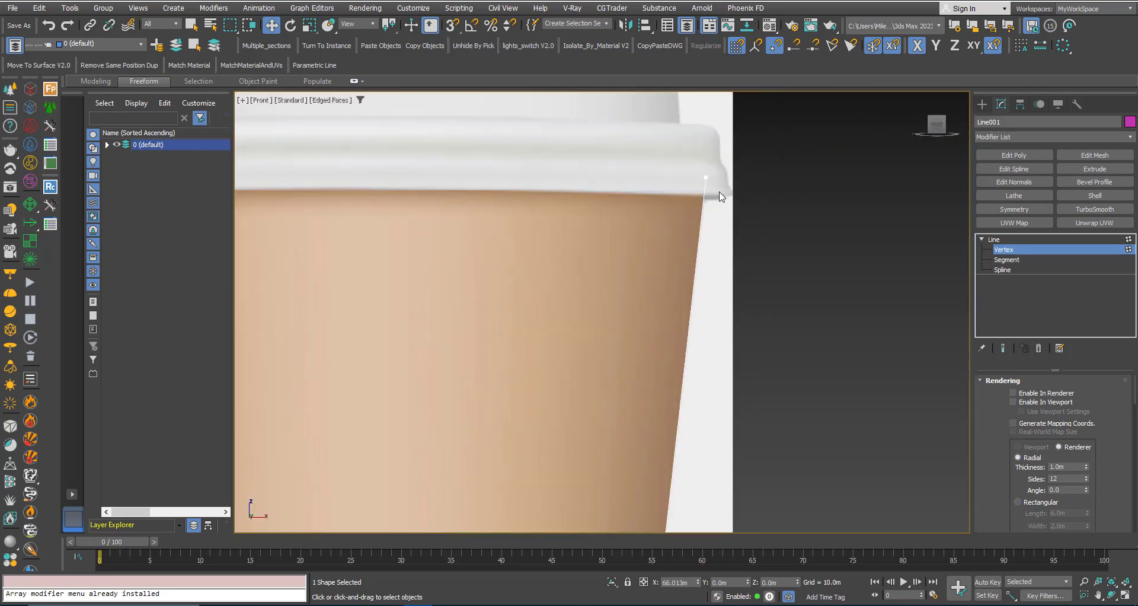
pyautogui.scroll(2, 721, 196)
pyautogui.moveTo(695, 181); pyautogui.dragTo(714, 152)
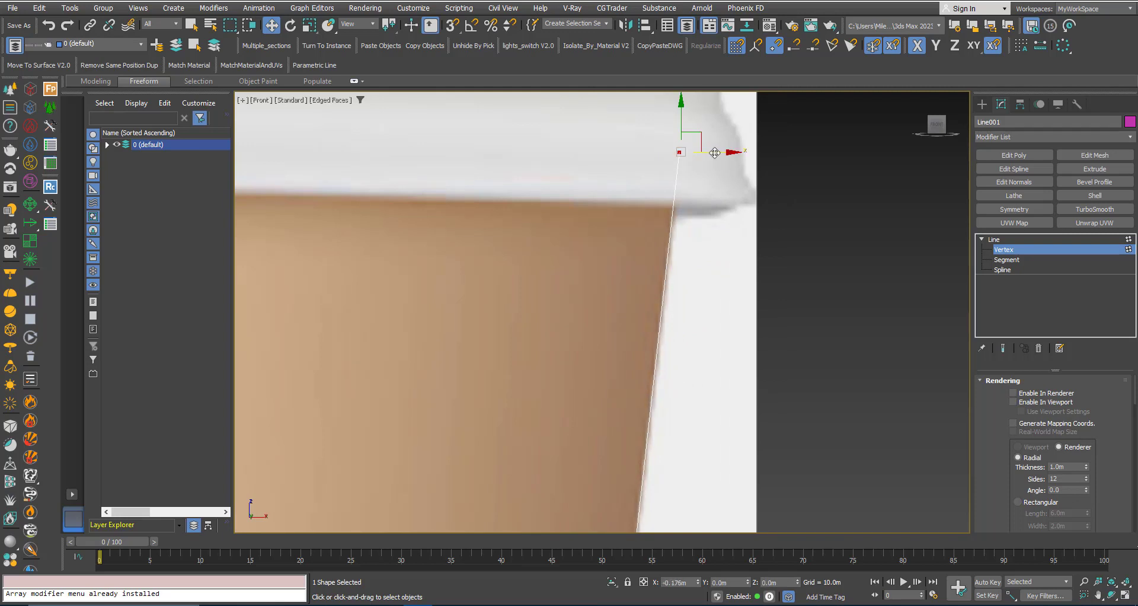
pyautogui.scroll(-10, 714, 172)
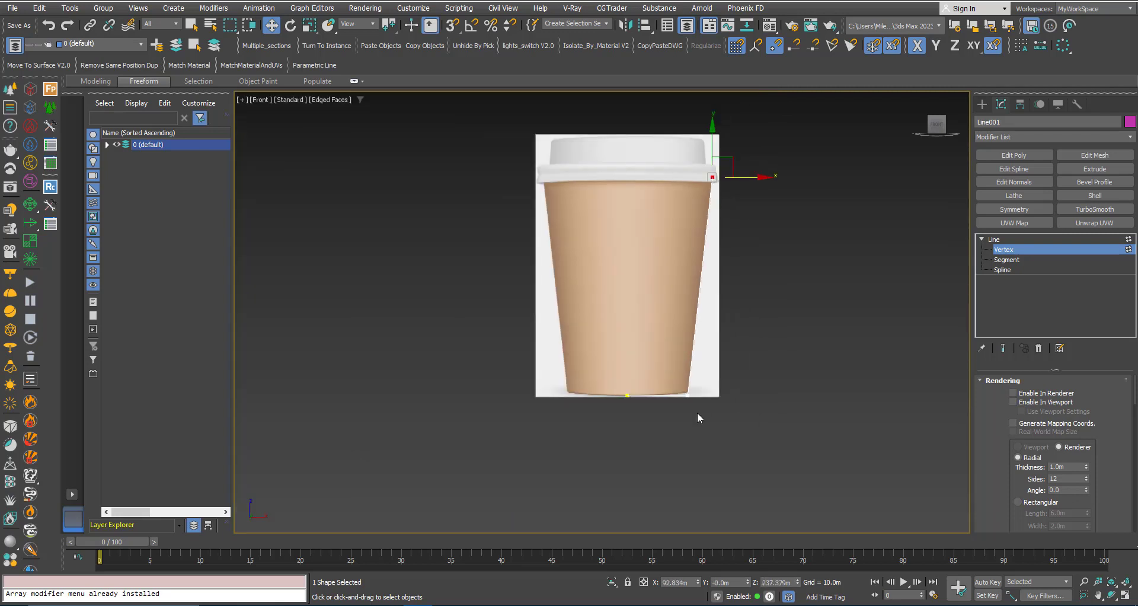
# Fillet the line's lower corner vertex by about 2.2 m to follow the cup's rounded base, and leave the Fillet command
pyautogui.scroll(10, 697, 418)
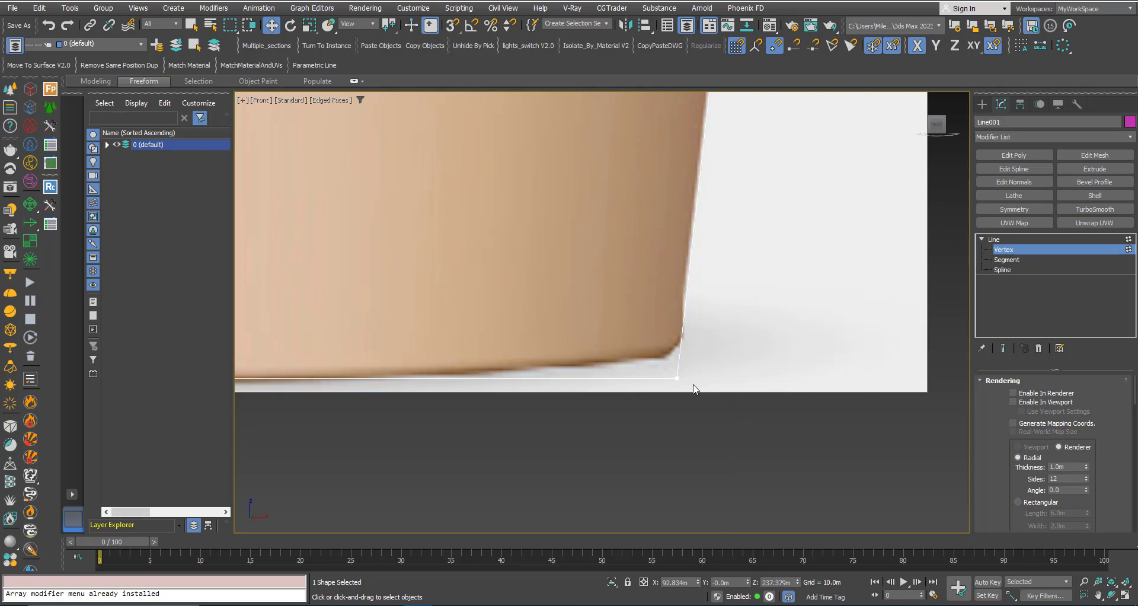
pyautogui.moveTo(694, 388); pyautogui.dragTo(647, 361)
pyautogui.moveTo(972, 433); pyautogui.dragTo(868, 433)
pyautogui.click(1036, 396)
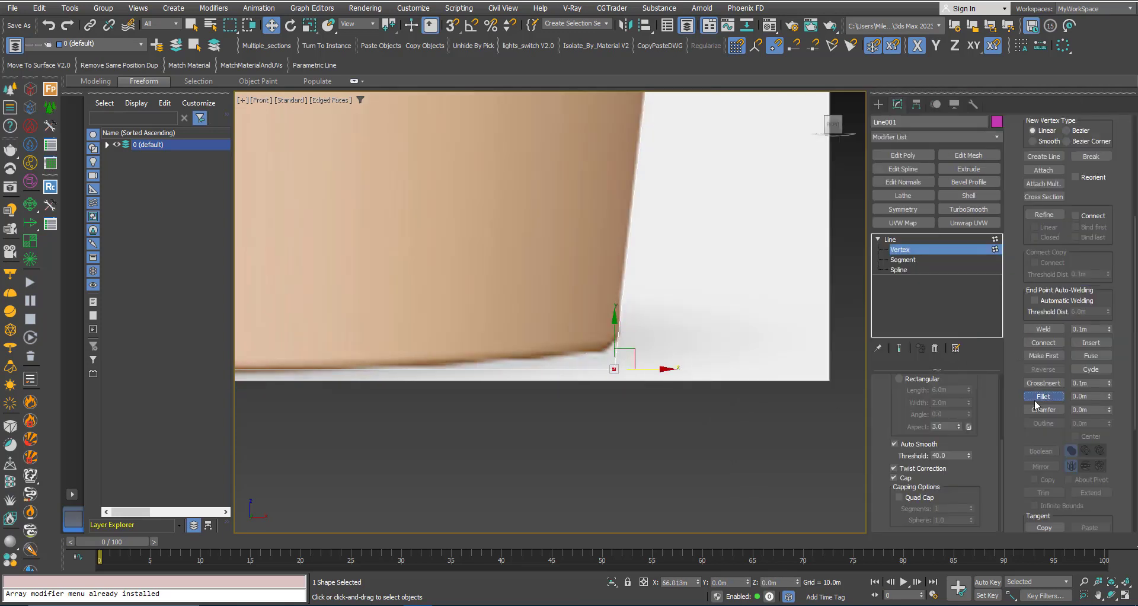
pyautogui.moveTo(615, 363); pyautogui.dragTo(620, 355)
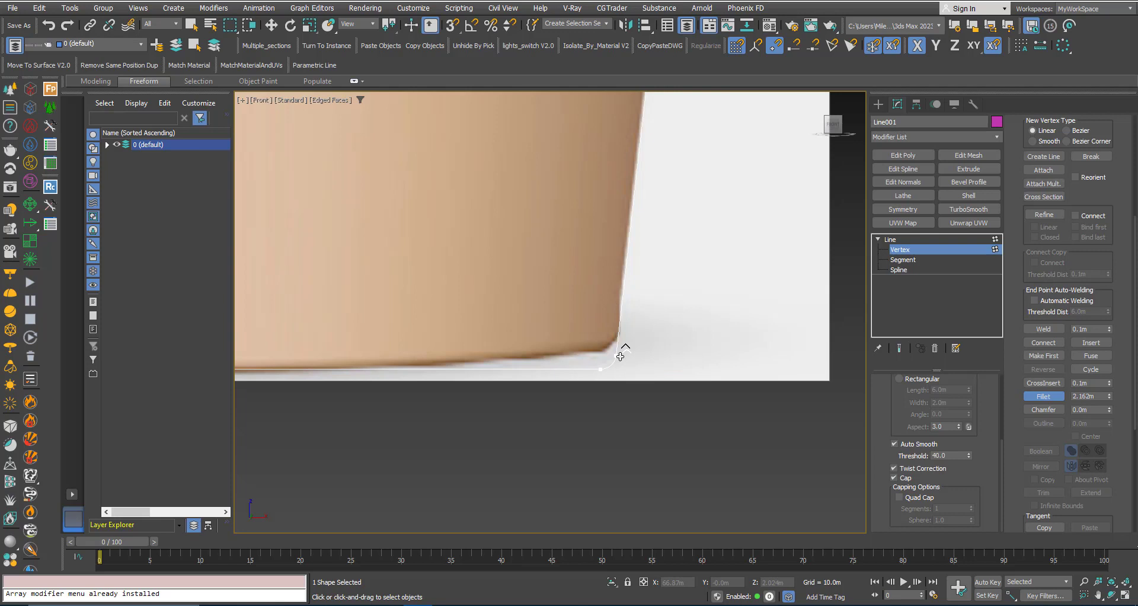
pyautogui.scroll(-10, 640, 426)
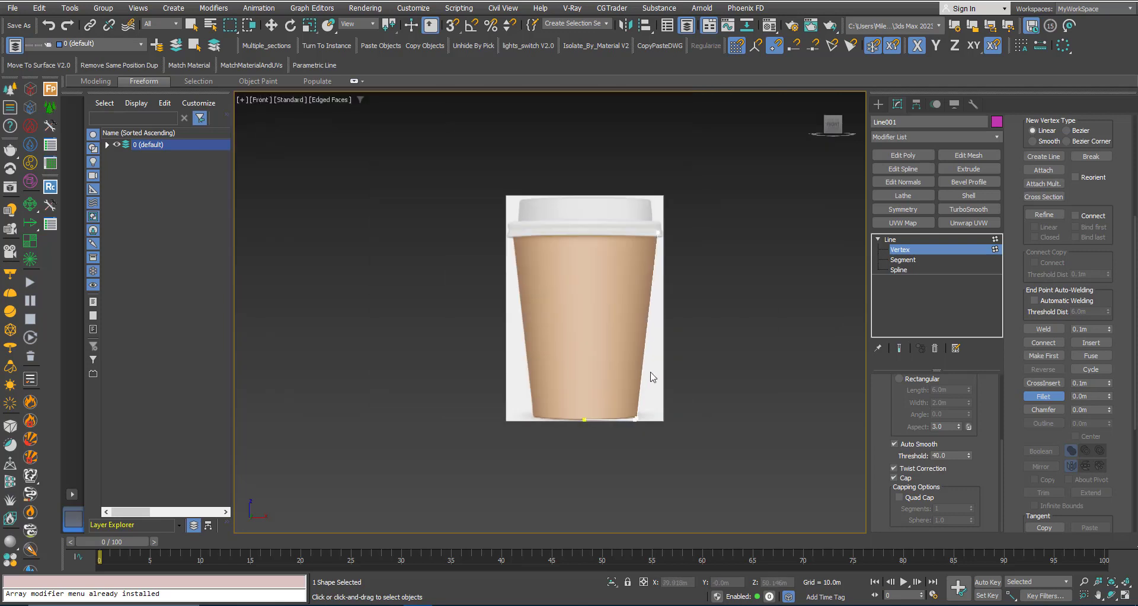
pyautogui.rightClick(660, 339)
pyautogui.scroll(5, 680, 178)
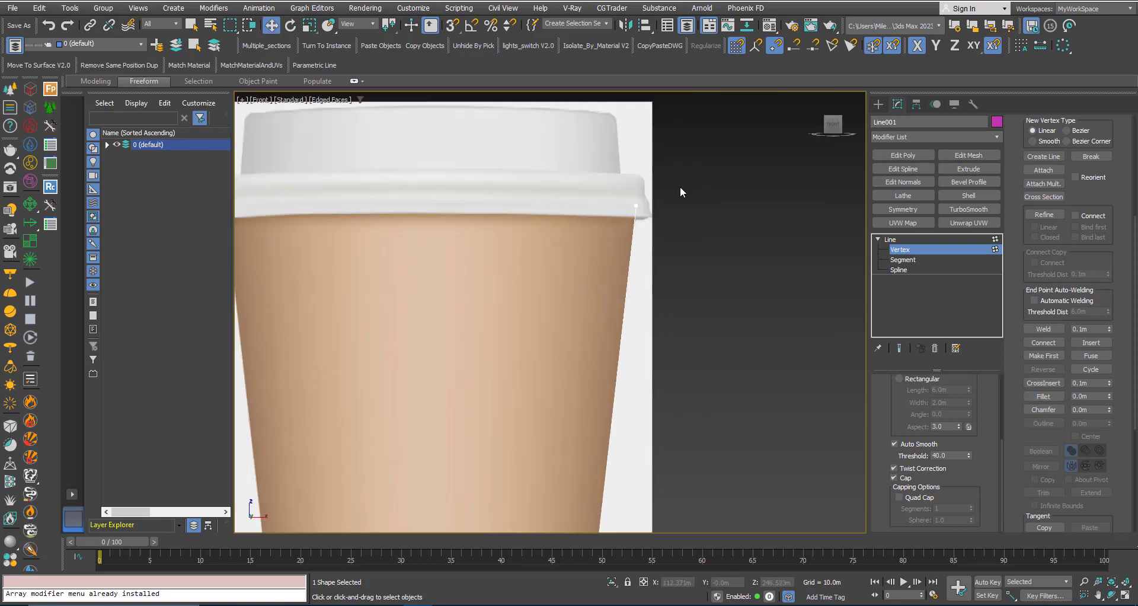
# Leave vertex editing, rename the cup line, and deselect it to check the profile against the reference
pyautogui.click(889, 240)
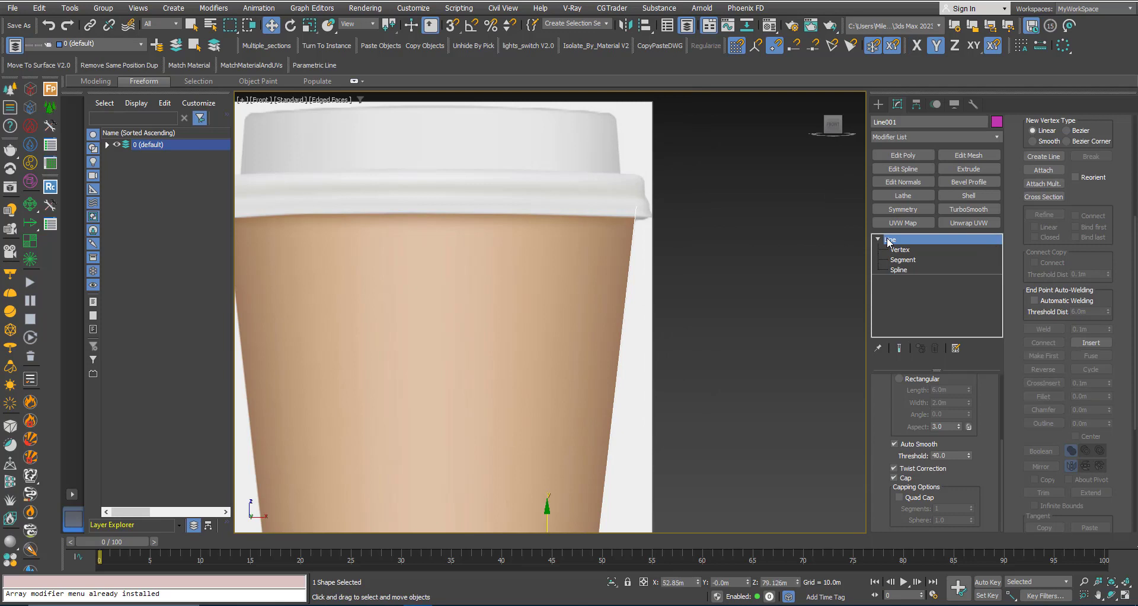
pyautogui.click(895, 122)
pyautogui.scroll(-3, 616, 284)
pyautogui.click(677, 361)
pyautogui.scroll(3, 610, 486)
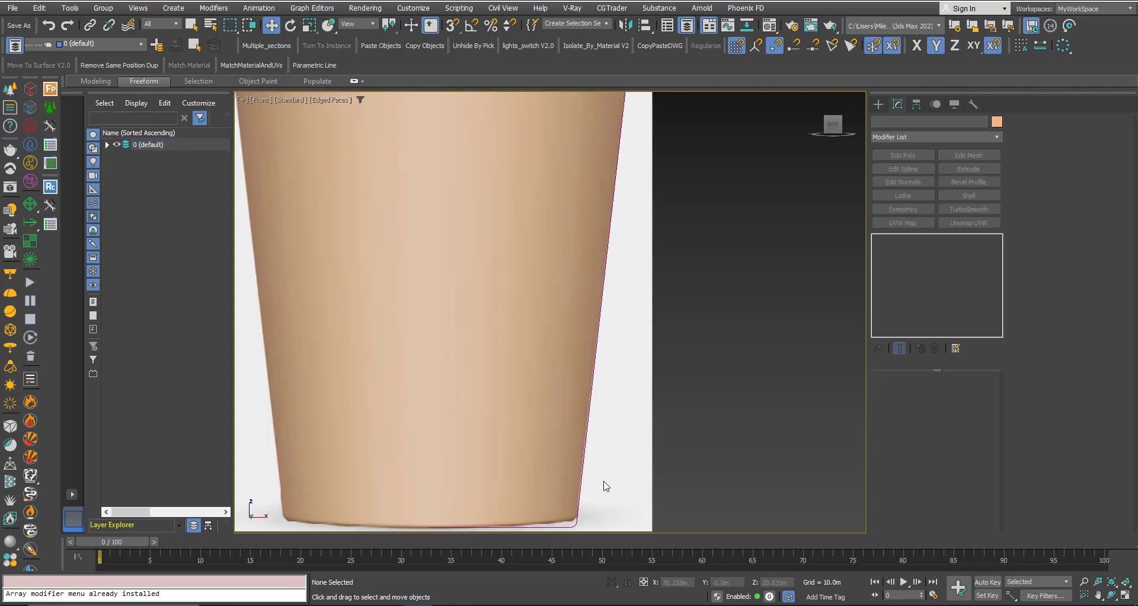
pyautogui.scroll(-3, 610, 482)
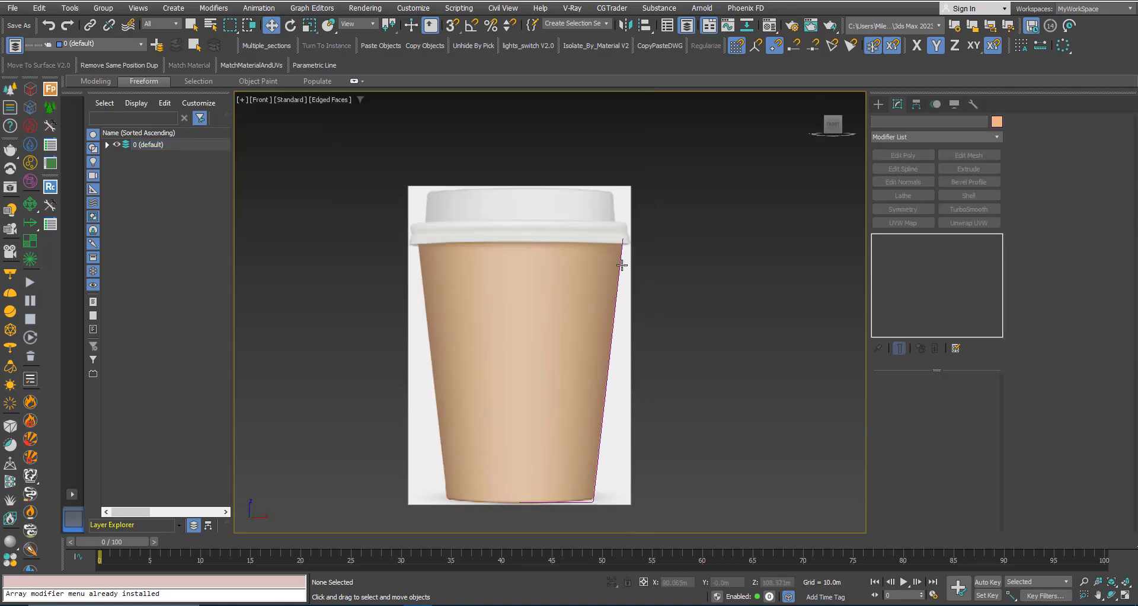
# Start a new Line spline at the lower outer corner of the lid's rim
pyautogui.click(877, 104)
pyautogui.scroll(2, 632, 228)
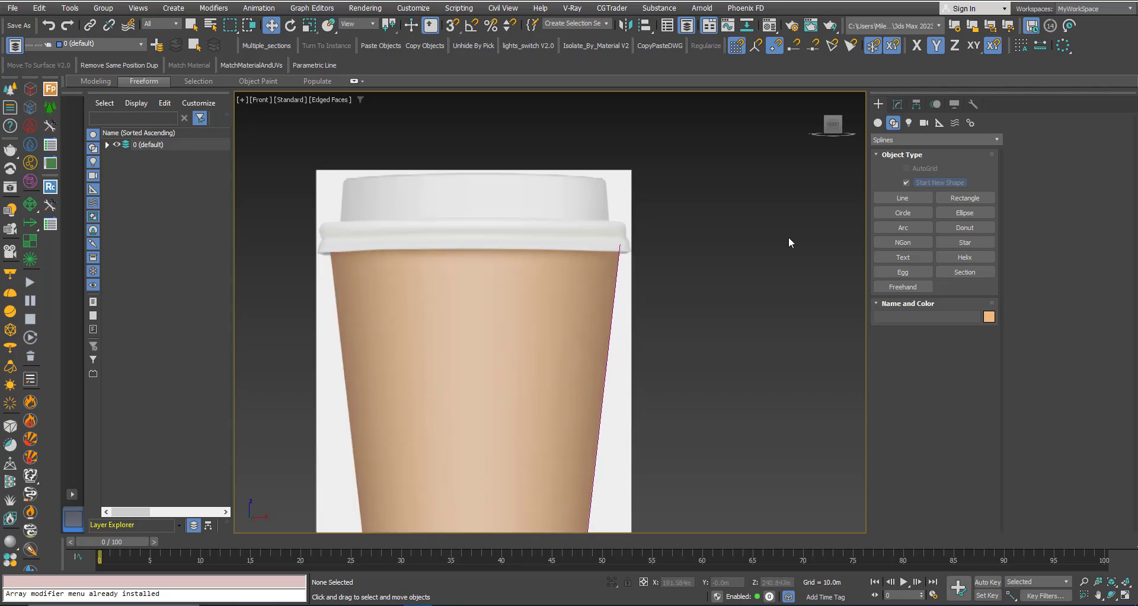
pyautogui.click(902, 198)
pyautogui.scroll(3, 642, 226)
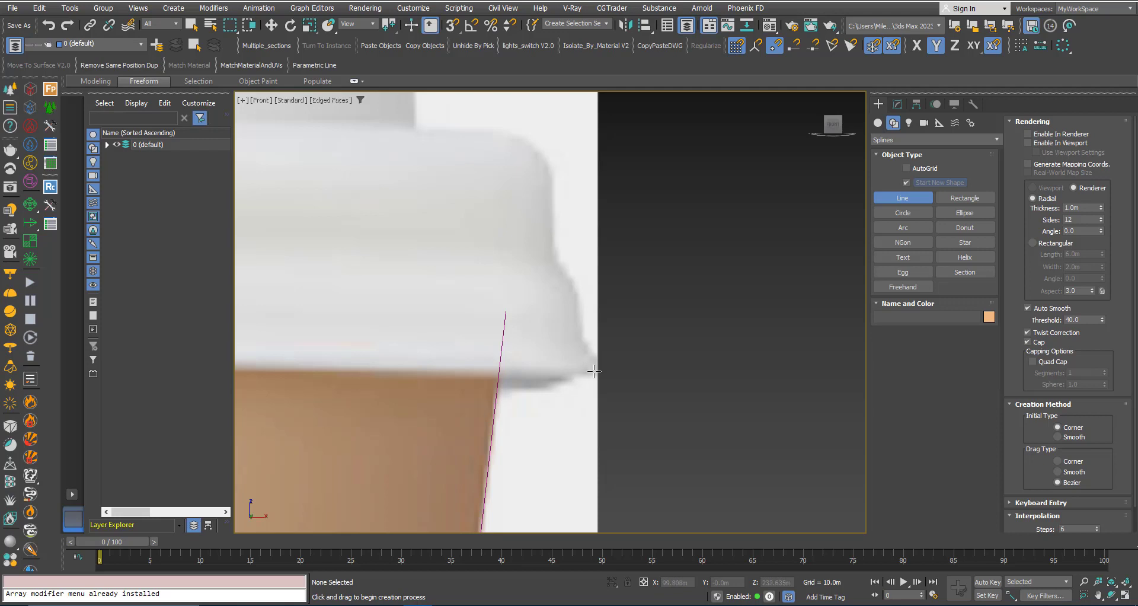
pyautogui.scroll(2, 593, 371)
pyautogui.click(595, 373)
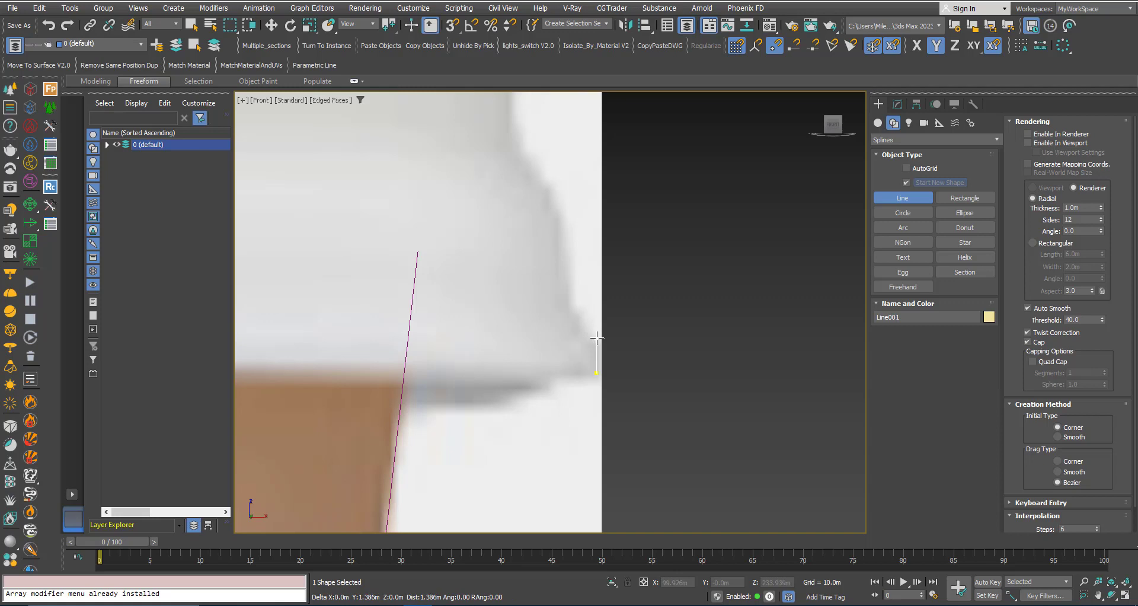
# Draw the lid rim's stepped edge: about 1.4 m up, 0.6 m inward, a second small step, and about 5 m up
pyautogui.click(596, 338)
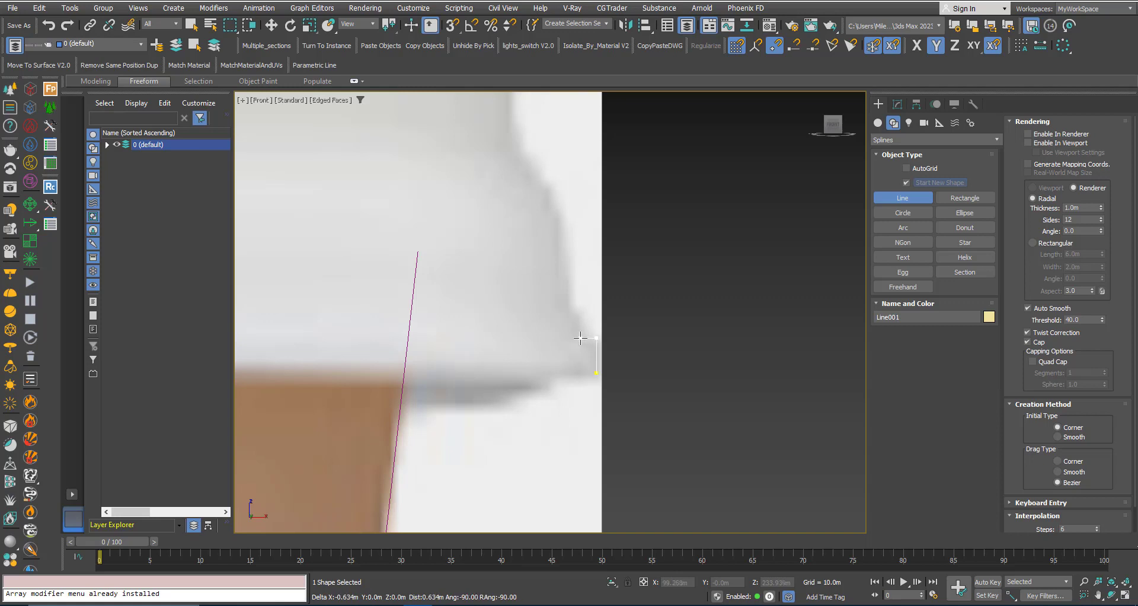
pyautogui.click(580, 338)
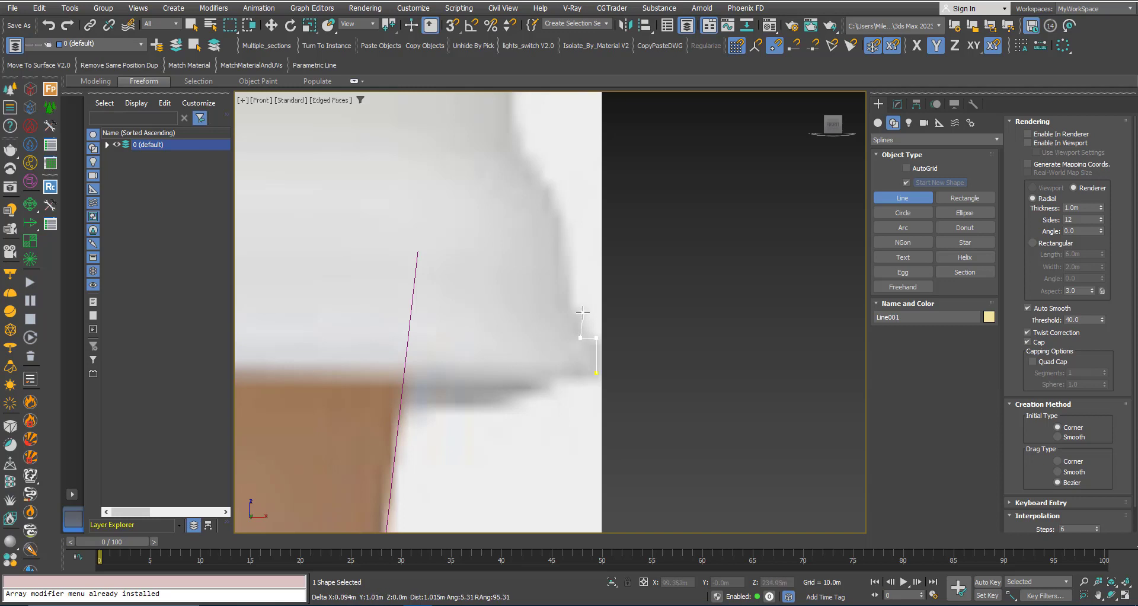
pyautogui.click(583, 317)
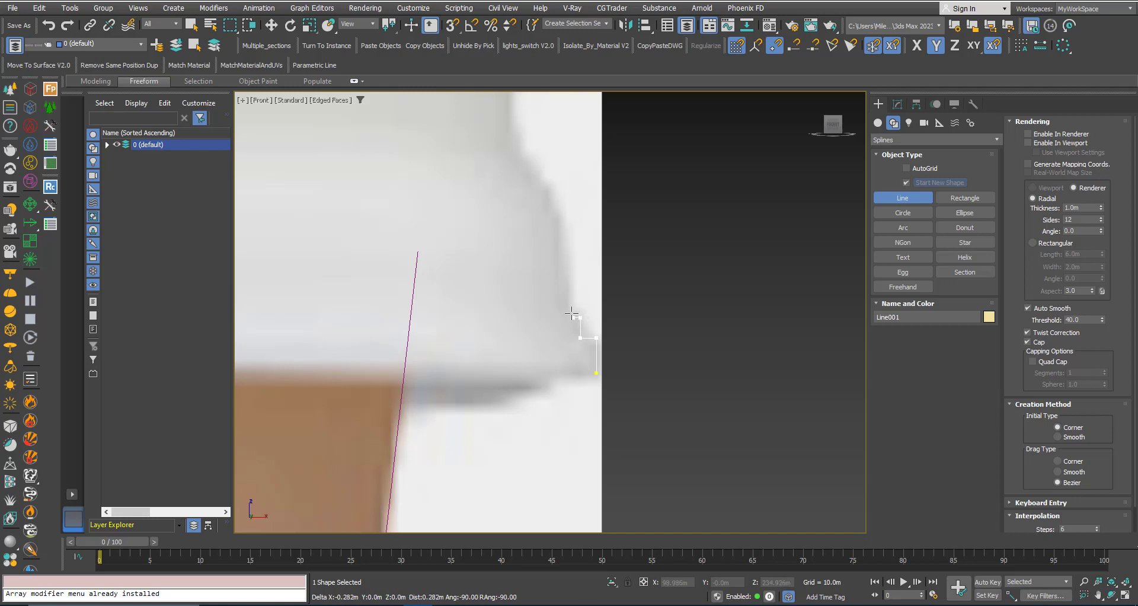
pyautogui.click(571, 315)
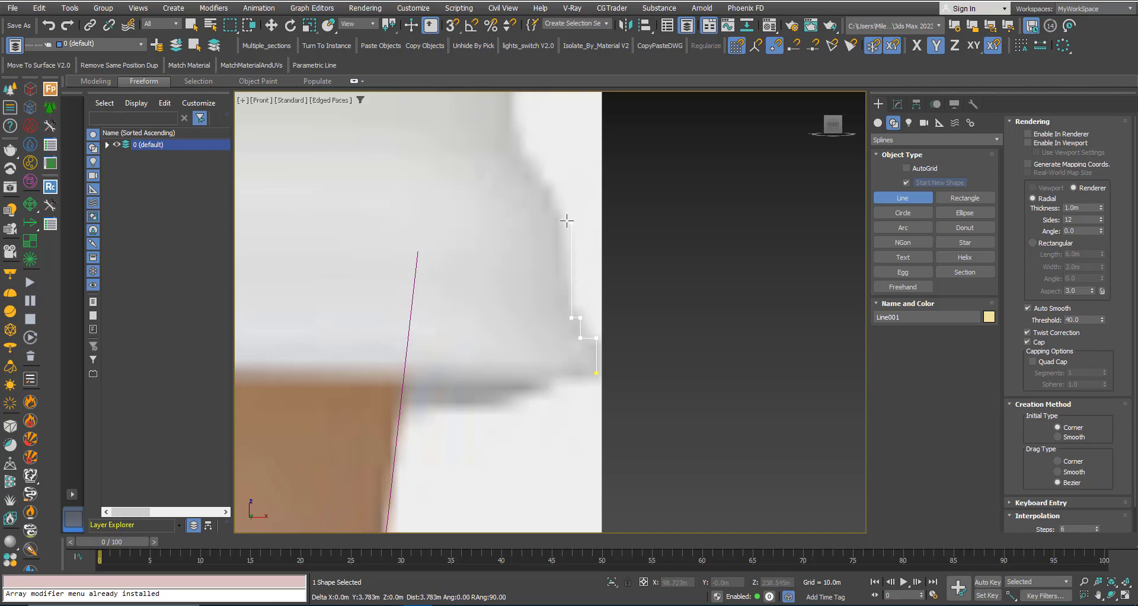
pyautogui.click(571, 201)
# Trace the inward slope of about 3.2 m above the rim and the lid band's vertical side, about 10 m high
pyautogui.scroll(-4, 561, 261)
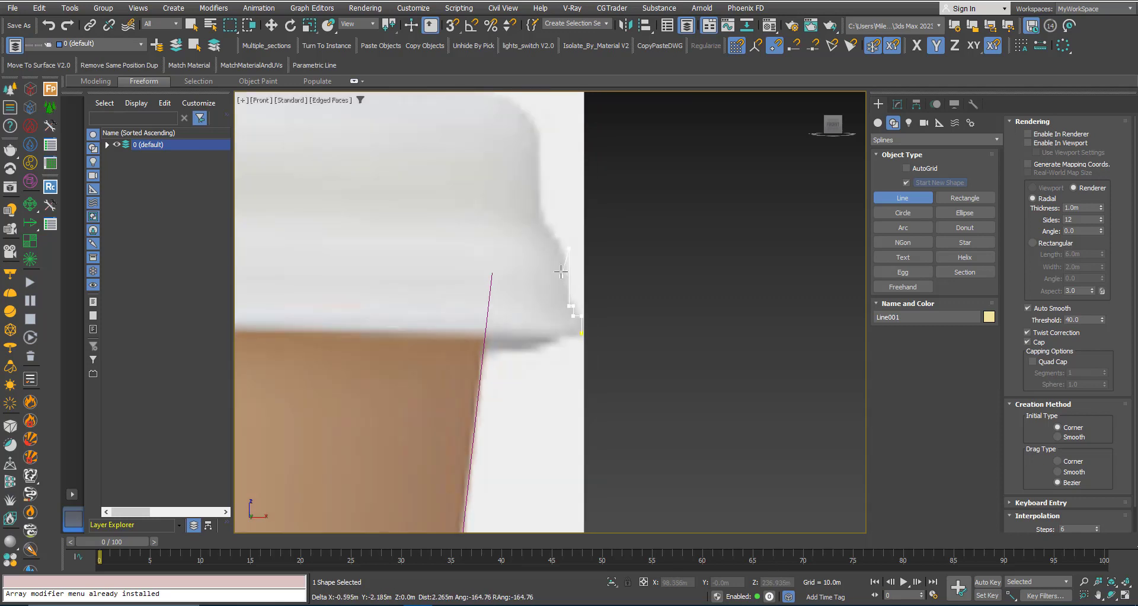
pyautogui.scroll(1, 541, 223)
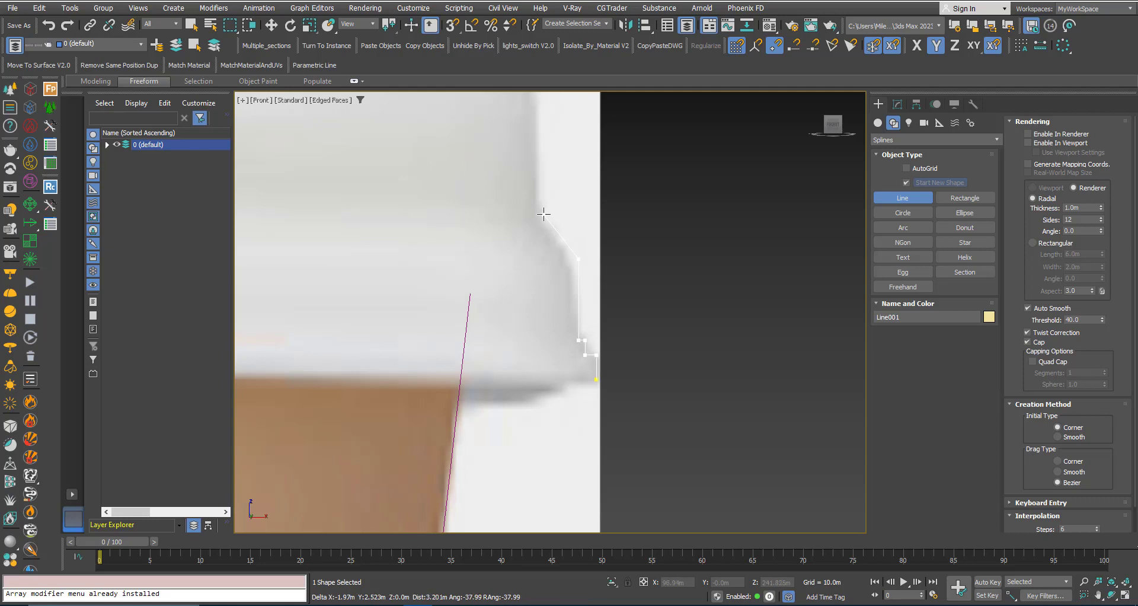
pyautogui.scroll(-2, 551, 221)
pyautogui.scroll(5, 550, 221)
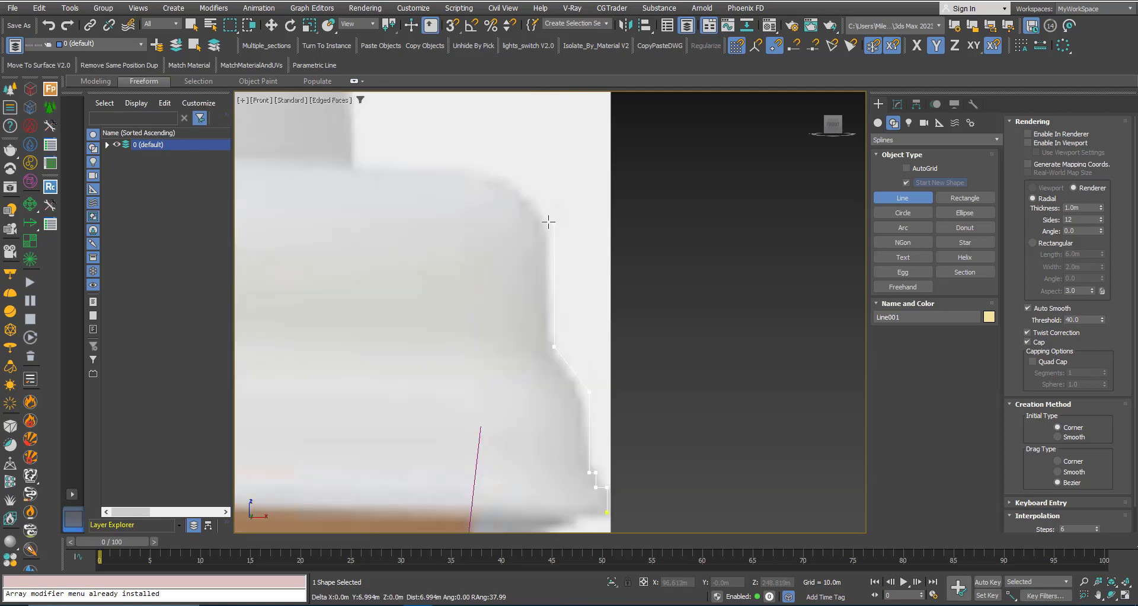
pyautogui.click(539, 172)
# Draw the lid band's horizontal top edge about 10 m inward and a small downward notch at the foot of the upper lid
pyautogui.scroll(-4, 542, 177)
pyautogui.scroll(1, 521, 175)
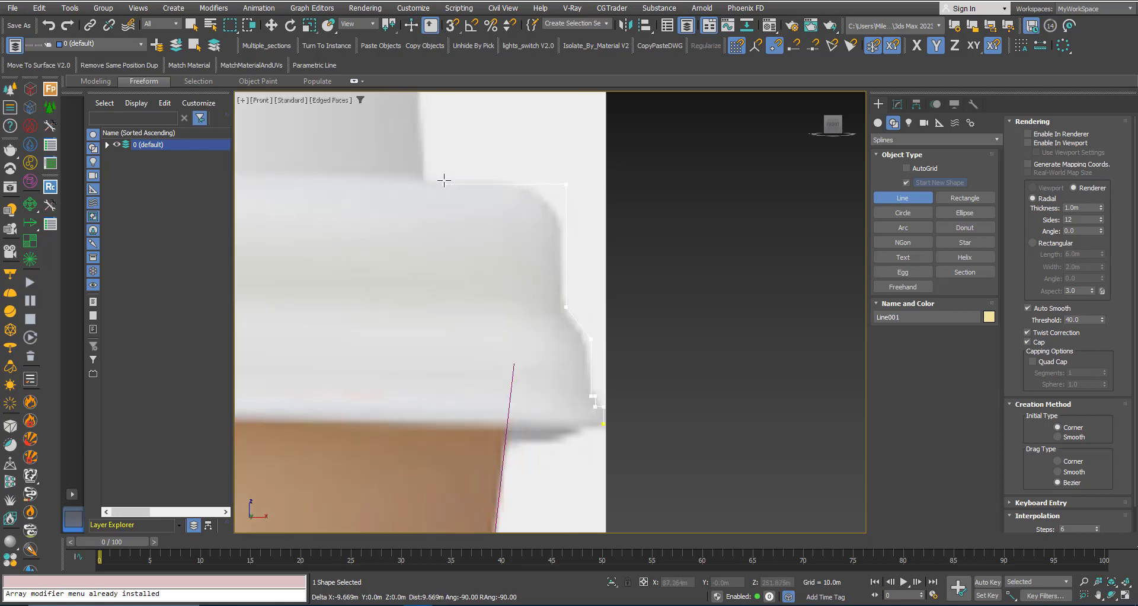
pyautogui.scroll(2, 443, 180)
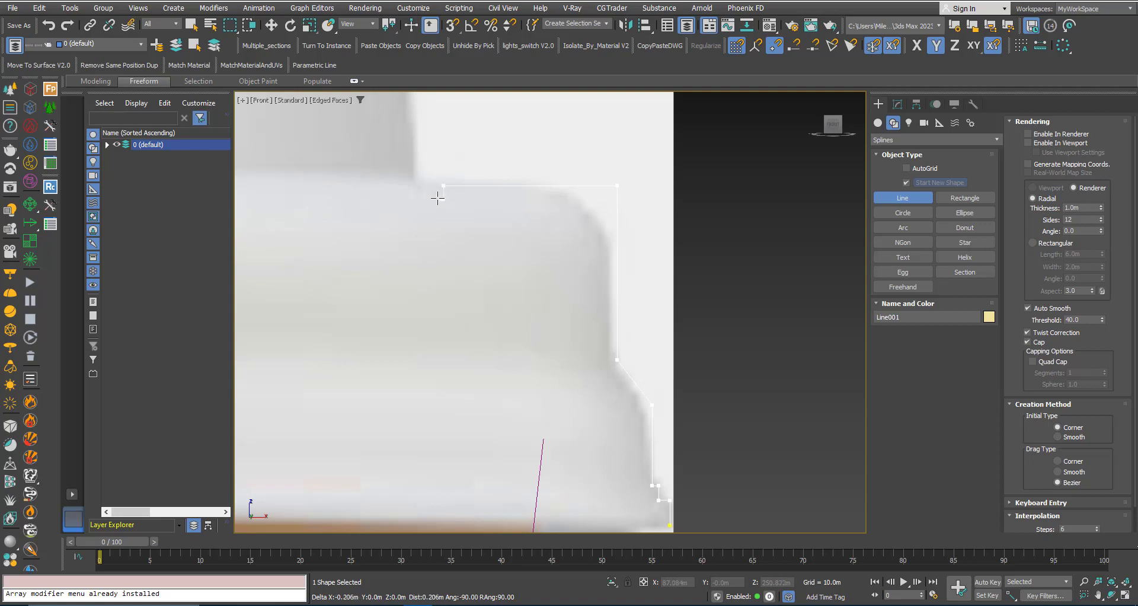
pyautogui.click(423, 199)
# Draw the upper lid's slightly sloping side wall, about 28 m high, up to its top corner
pyautogui.scroll(-4, 444, 258)
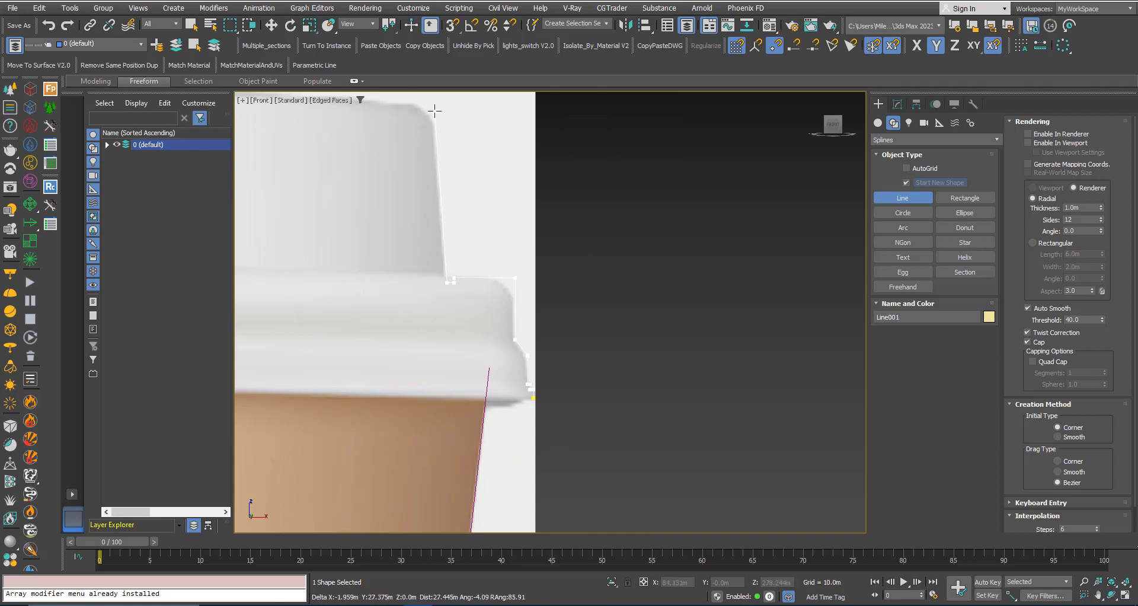
pyautogui.scroll(-2, 432, 110)
pyautogui.scroll(5, 457, 145)
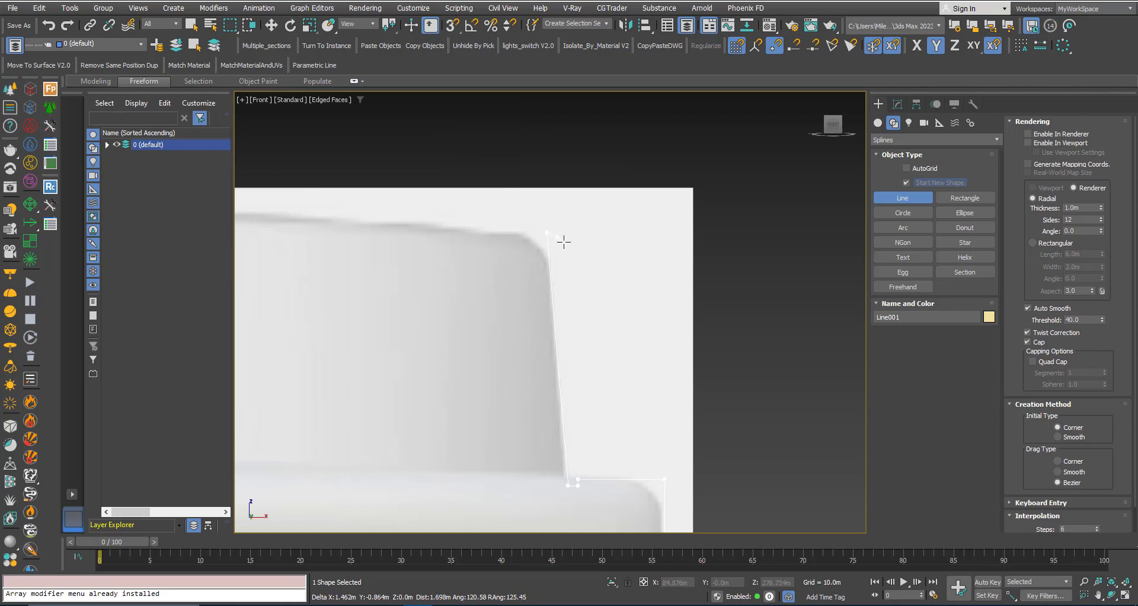
# Add points along the lid's gently rising top edge, heading inward from the top corner
pyautogui.scroll(-2, 564, 241)
pyautogui.click(467, 224)
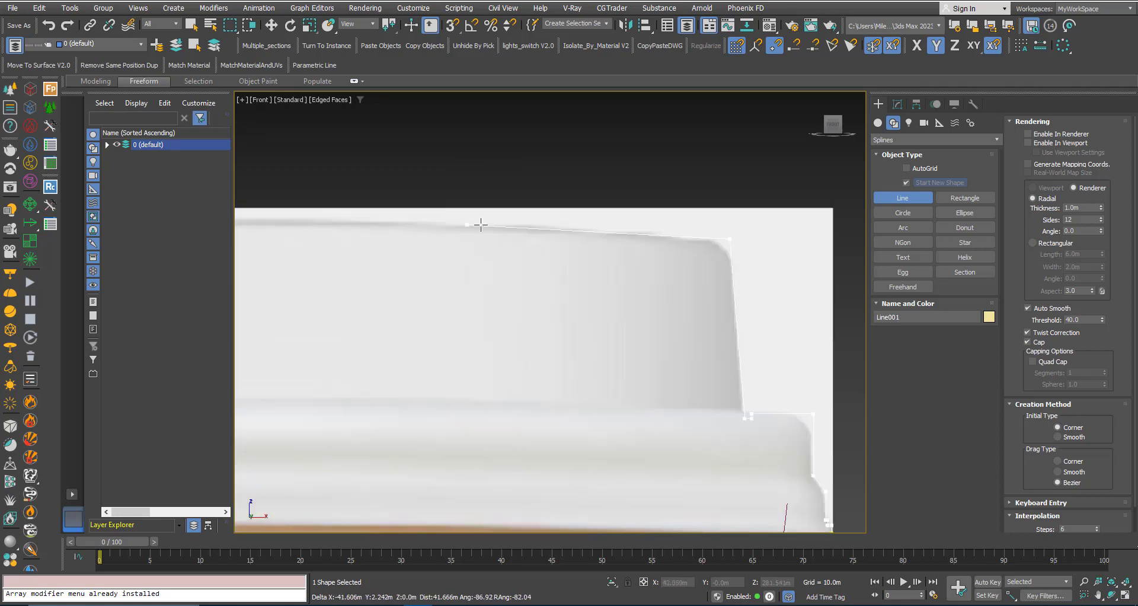
pyautogui.scroll(-5, 533, 217)
pyautogui.scroll(3, 504, 213)
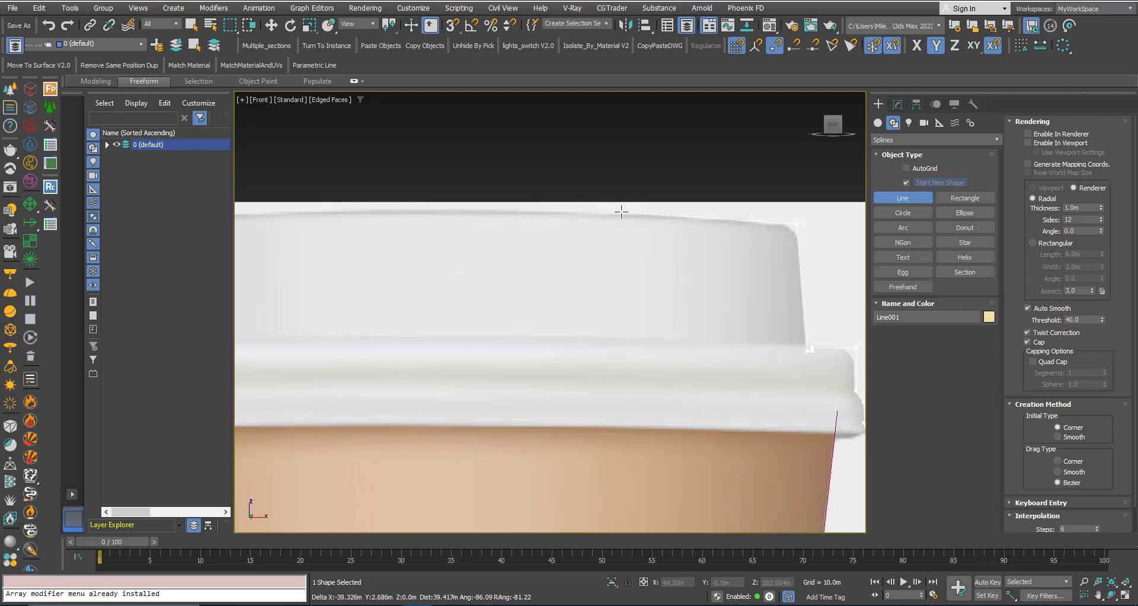
pyautogui.click(621, 211)
# Show the grid, extend the lid's top edge to the cup's centre axis, and finish the line
pyautogui.scroll(-3, 519, 181)
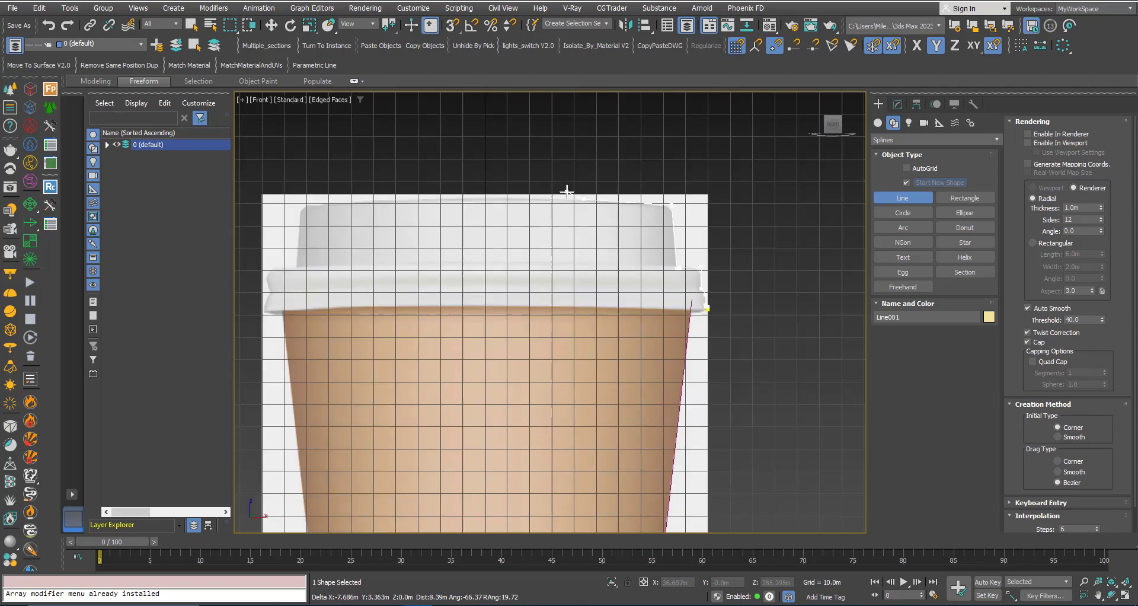
pyautogui.scroll(2, 532, 193)
pyautogui.scroll(-1, 529, 195)
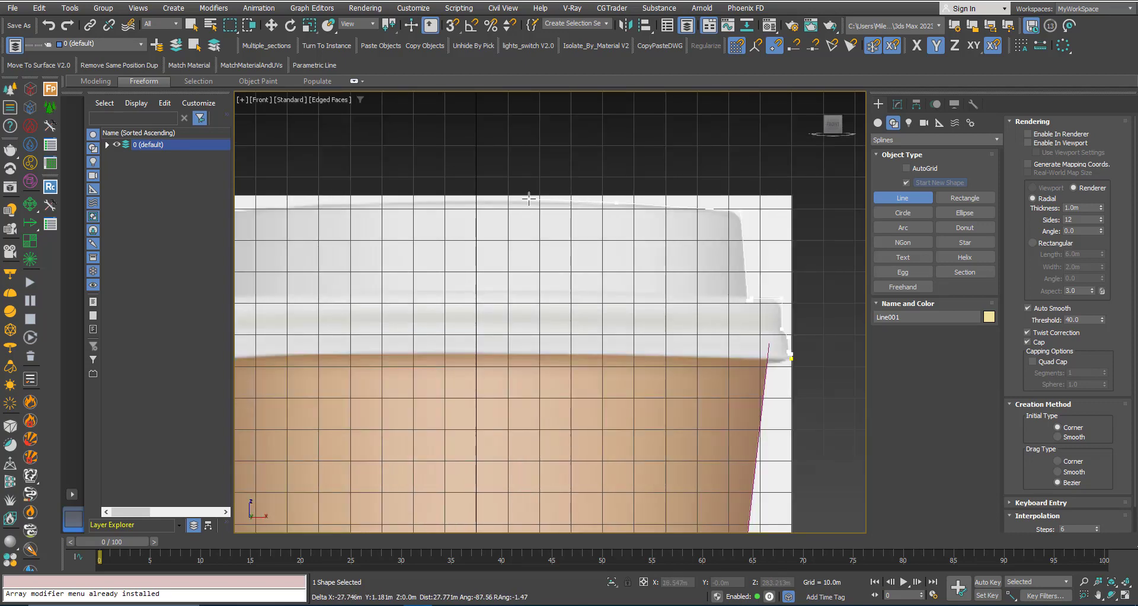
pyautogui.scroll(2, 528, 198)
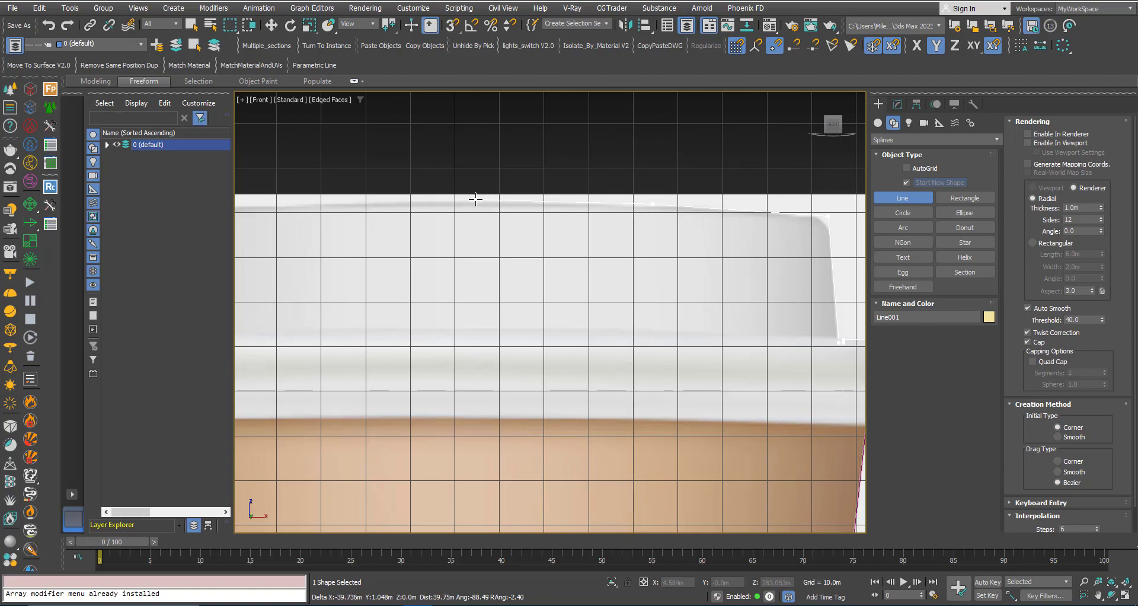
pyautogui.rightClick(462, 195)
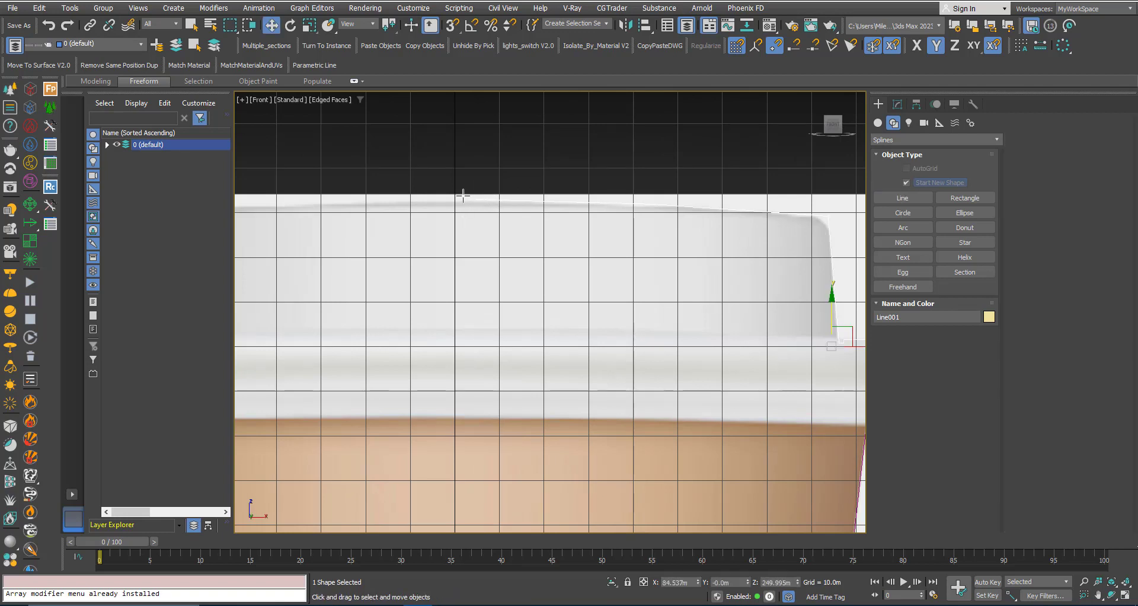
# Place the inner end vertex of the lid's top edge on the cup's centre axis by setting its X coordinate to 0
pyautogui.click(897, 104)
pyautogui.click(1053, 138)
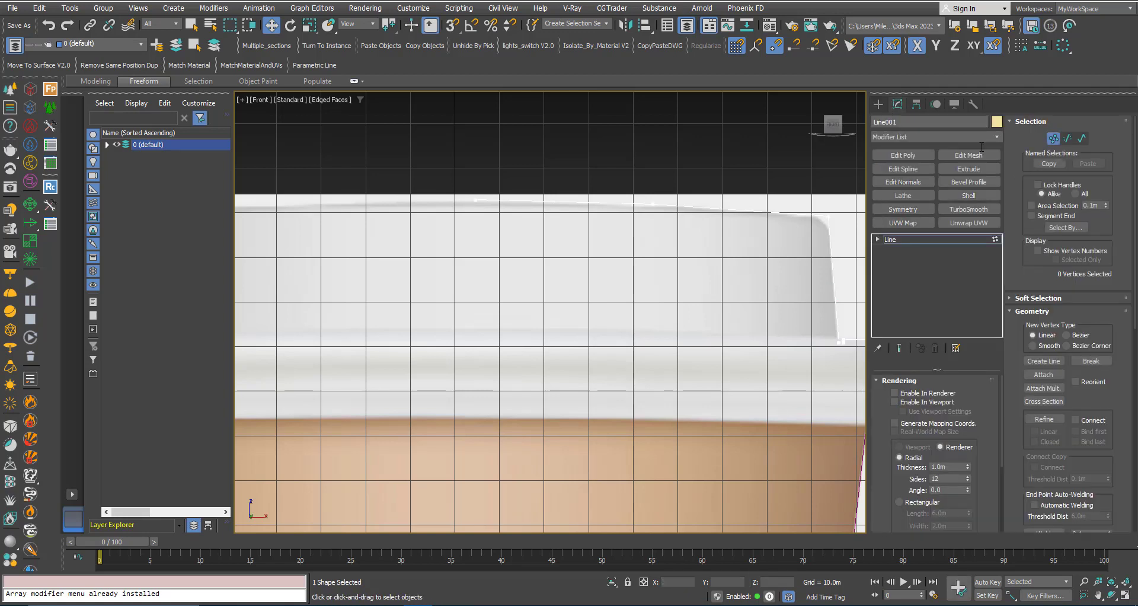
pyautogui.click(474, 200)
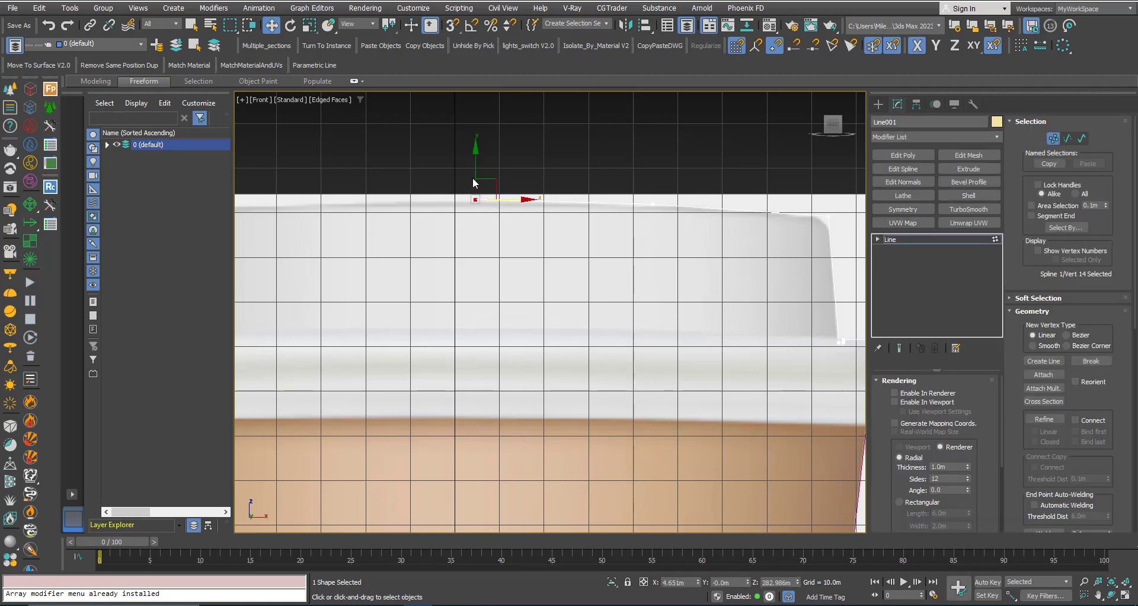
pyautogui.scroll(-5, 473, 183)
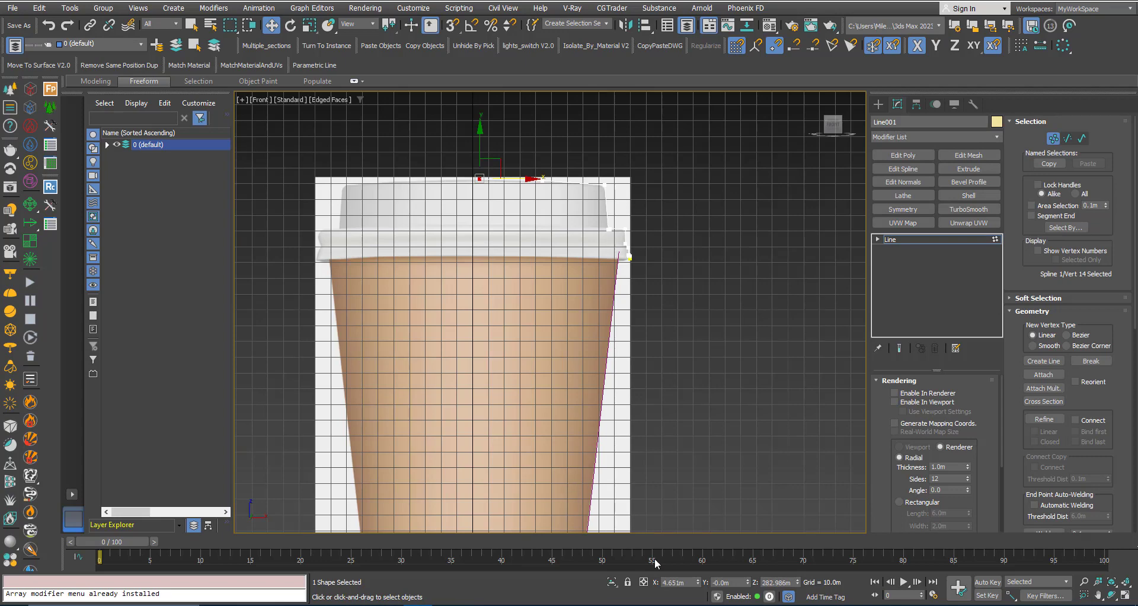
pyautogui.rightClick(700, 588)
pyautogui.scroll(3, 496, 161)
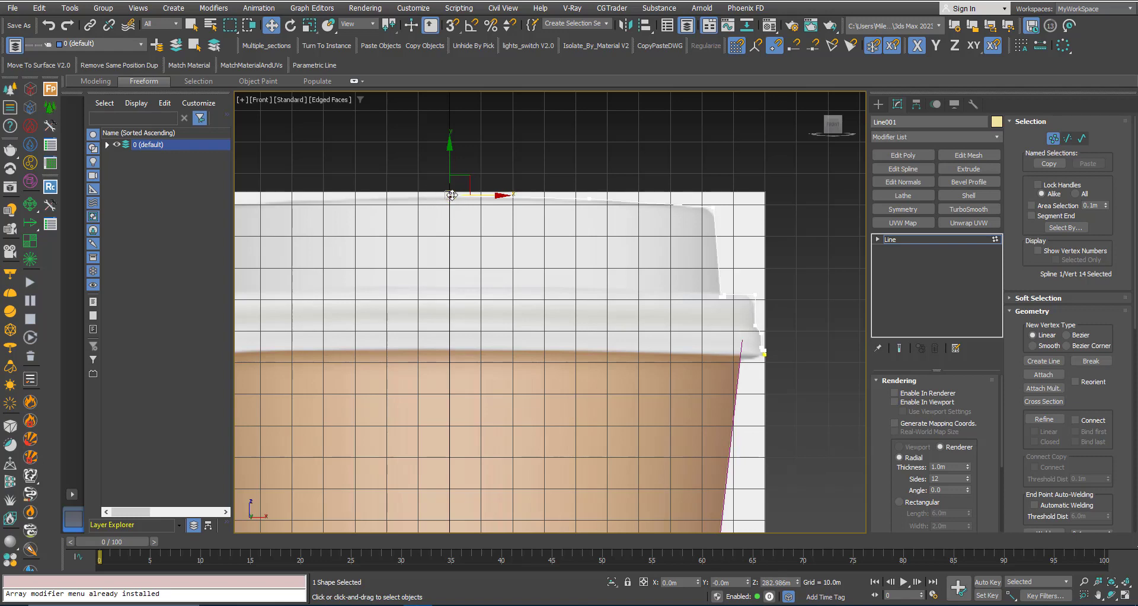
pyautogui.scroll(3, 445, 196)
pyautogui.scroll(-5, 466, 191)
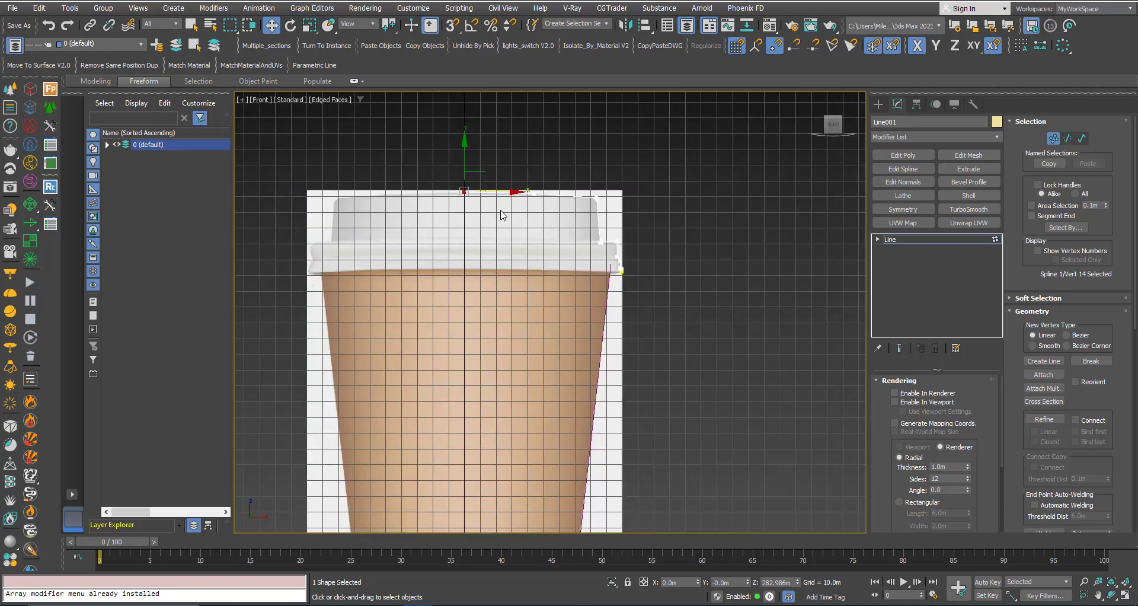
# Leave vertex editing, hide the grid, and check the traced lid profile against the reference image
pyautogui.click(903, 239)
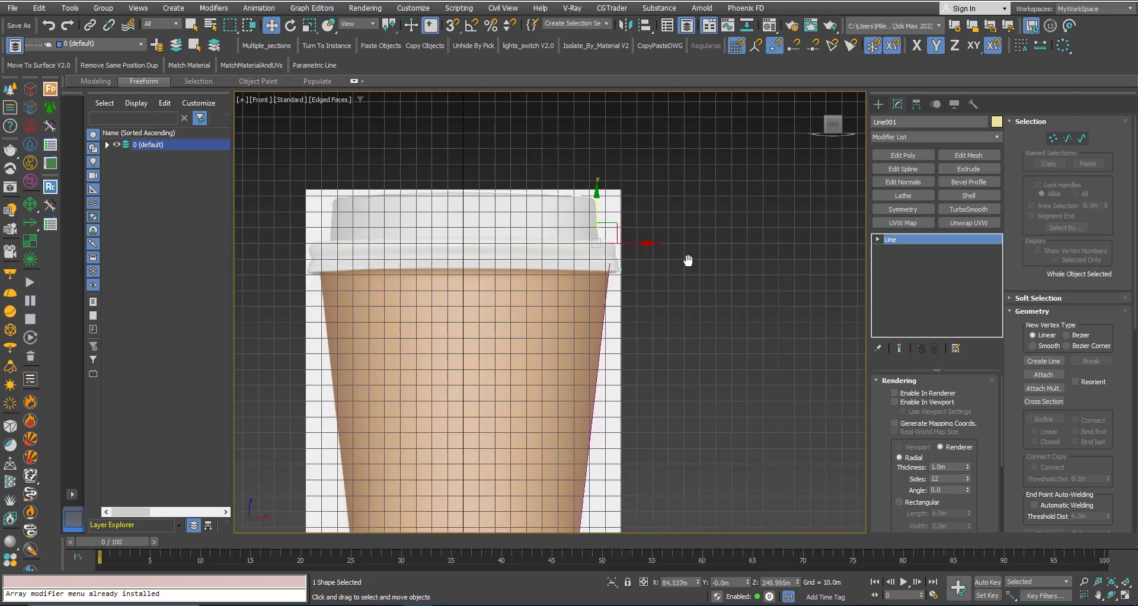
pyautogui.moveTo(686, 247); pyautogui.dragTo(687, 232, button='middle')
pyautogui.press('g')
pyautogui.scroll(3, 587, 211)
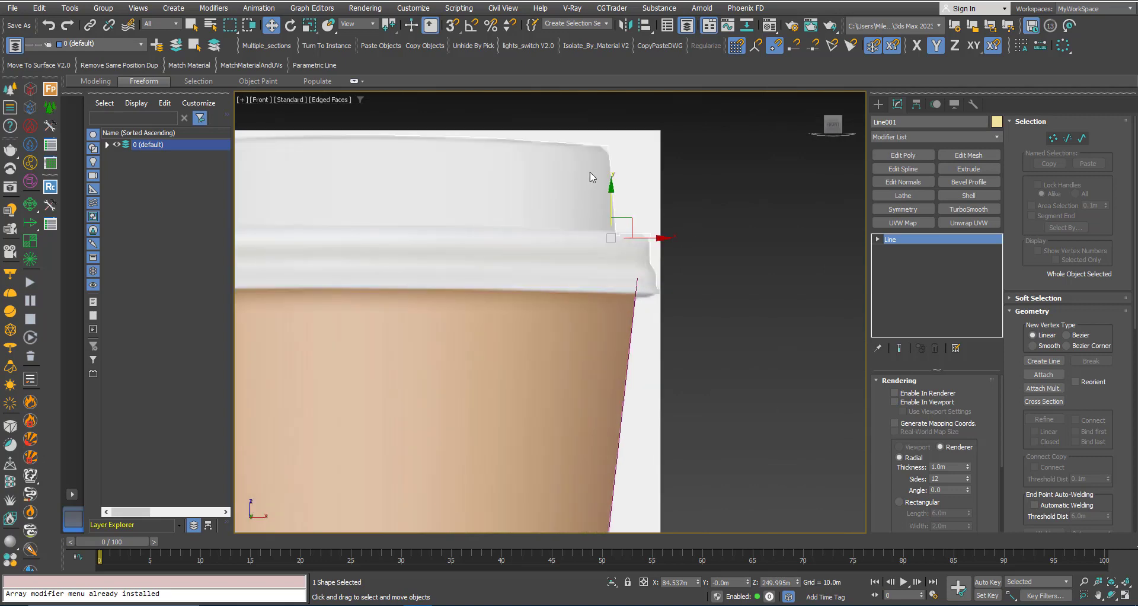
pyautogui.scroll(-4, 585, 180)
pyautogui.scroll(3, 581, 177)
pyautogui.scroll(-3, 602, 183)
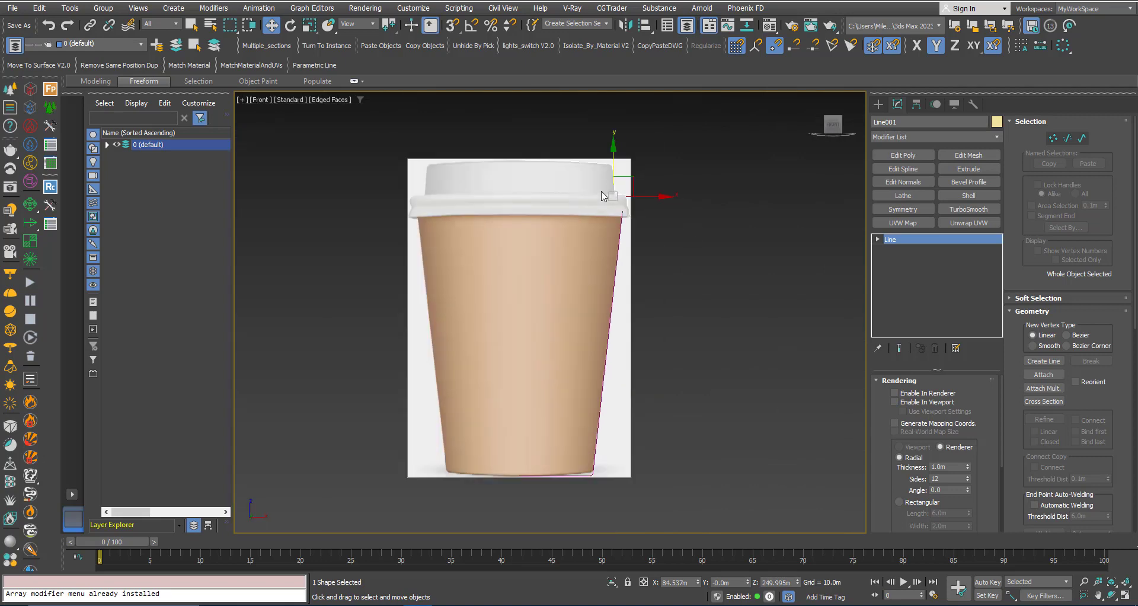
pyautogui.scroll(2, 607, 202)
pyautogui.scroll(4, 647, 219)
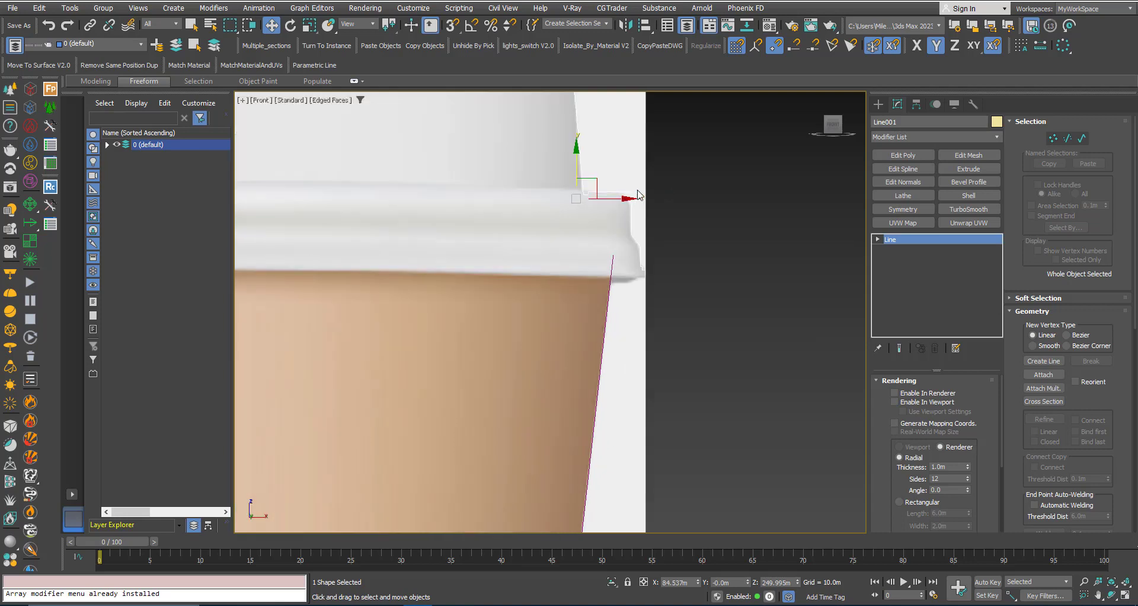
# Slightly fillet the four vertices of the small stepped lip at the lid rim's lower outer edge
pyautogui.click(1044, 138)
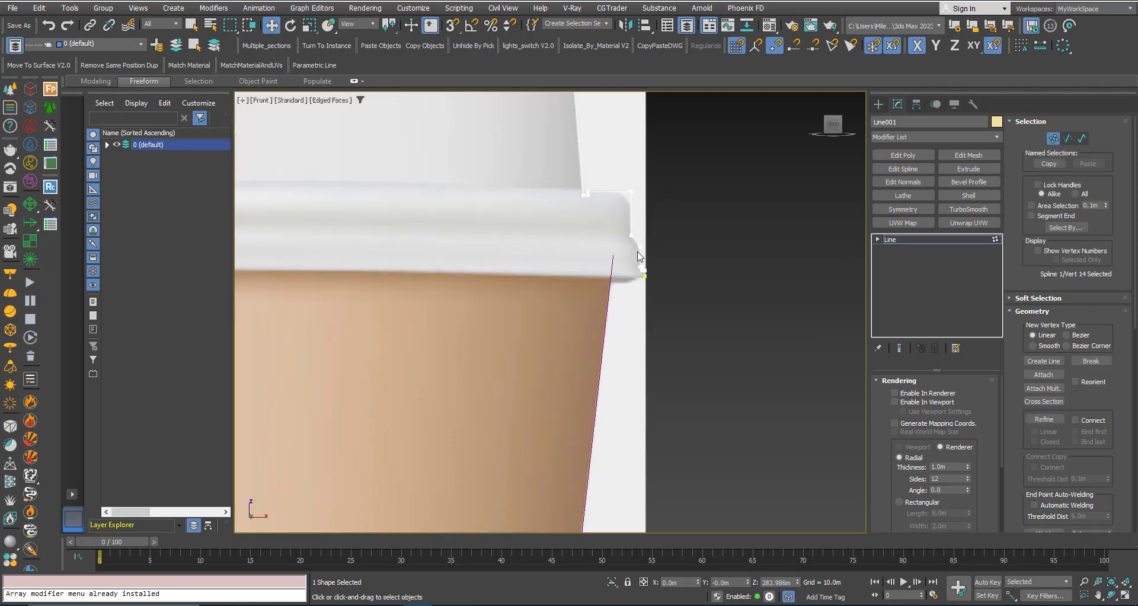
pyautogui.scroll(4, 654, 284)
pyautogui.scroll(3, 658, 296)
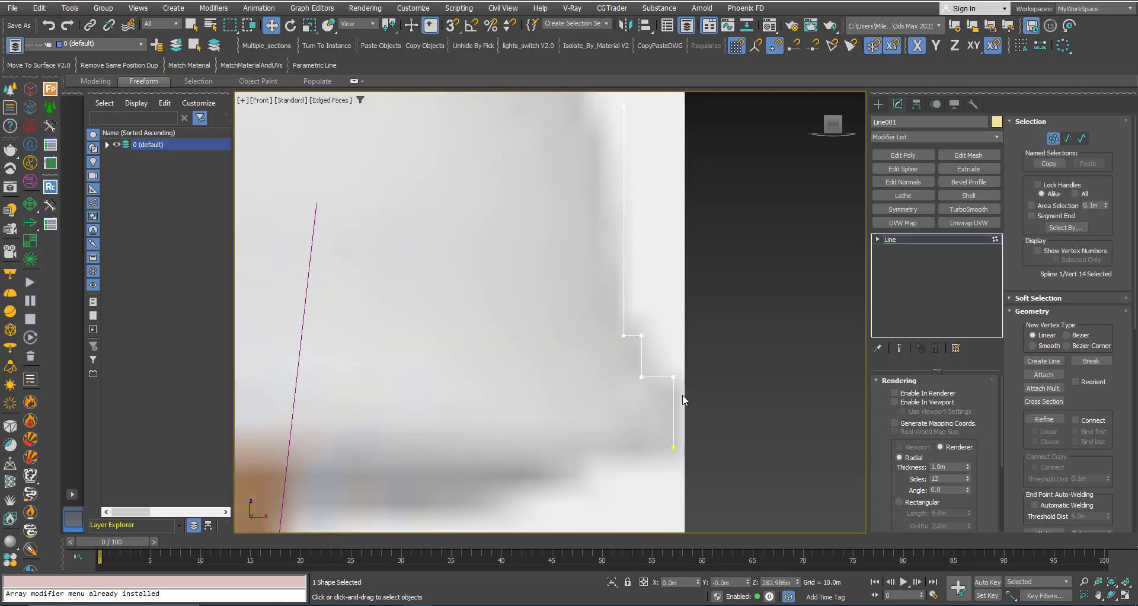
pyautogui.moveTo(688, 393); pyautogui.dragTo(615, 313)
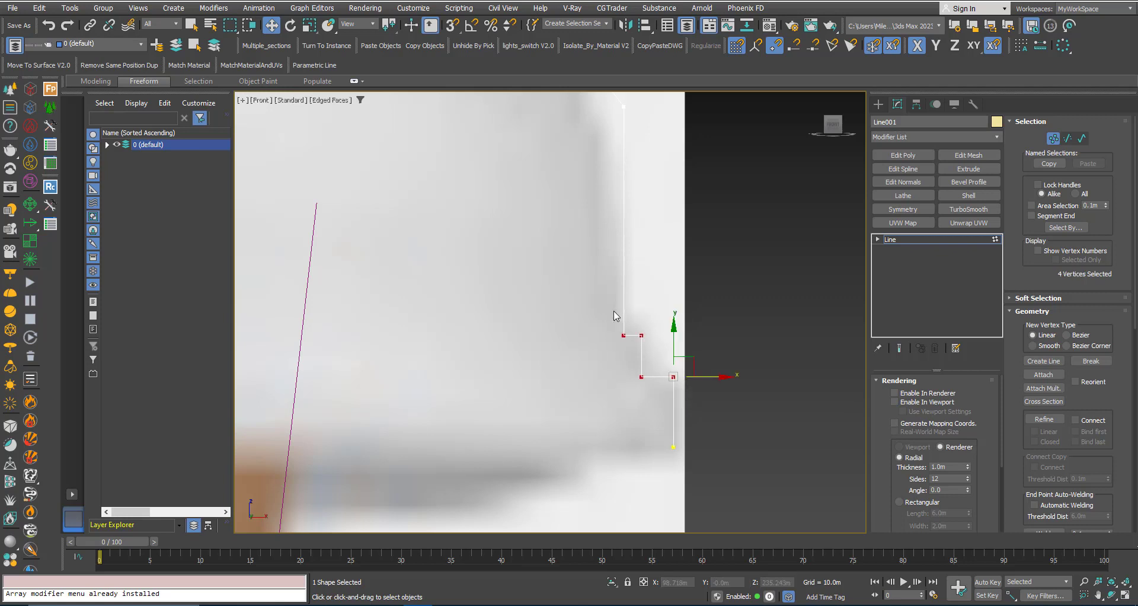
pyautogui.scroll(-5, 1008, 474)
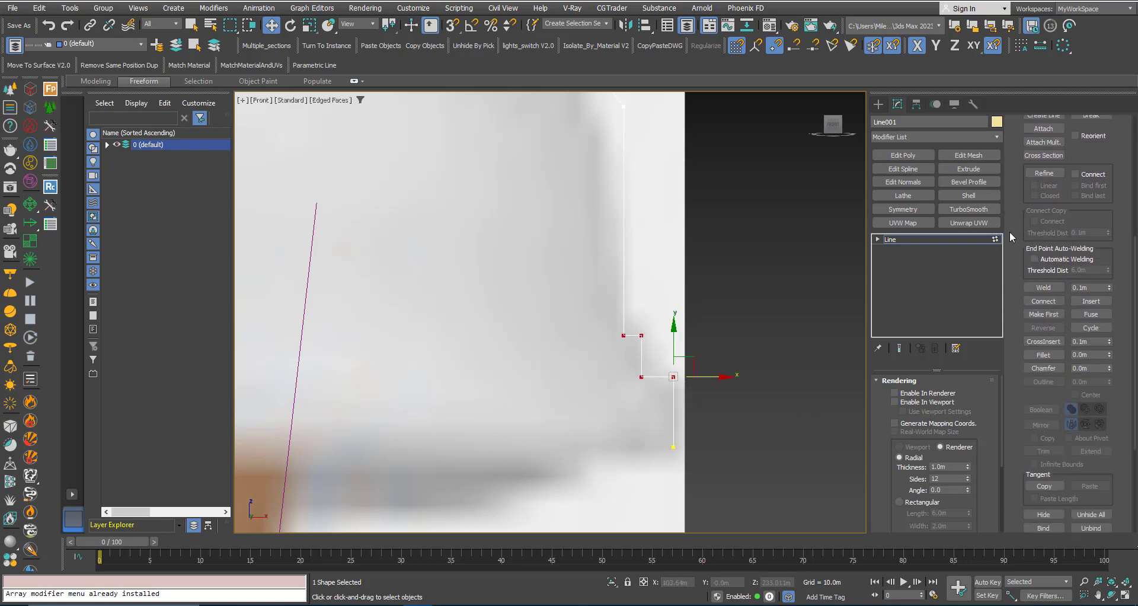
pyautogui.click(1042, 355)
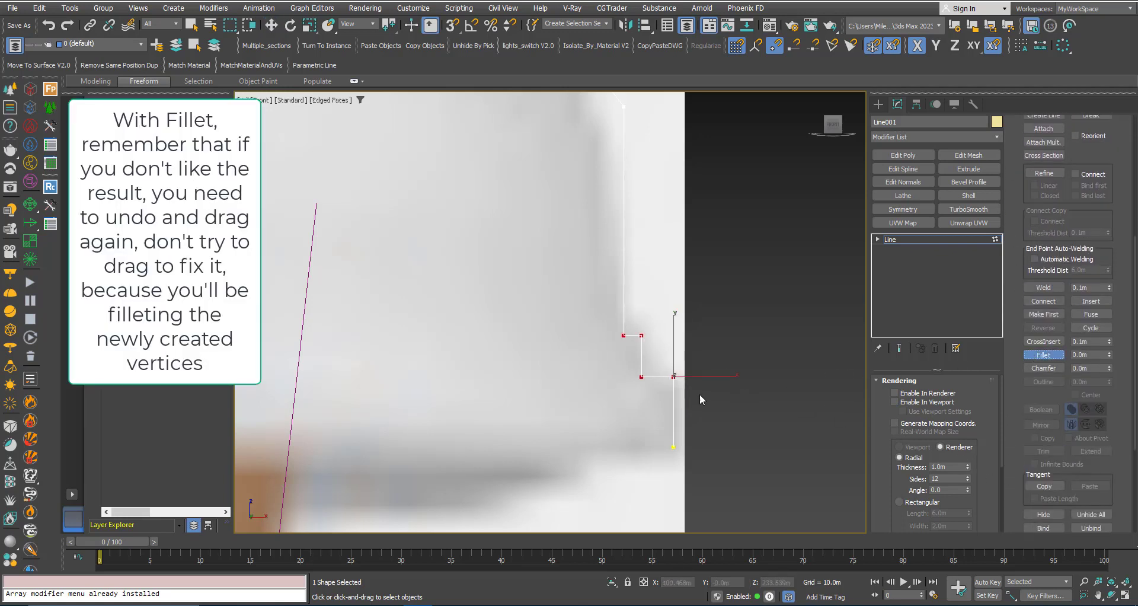
pyautogui.moveTo(674, 377); pyautogui.dragTo(674, 374)
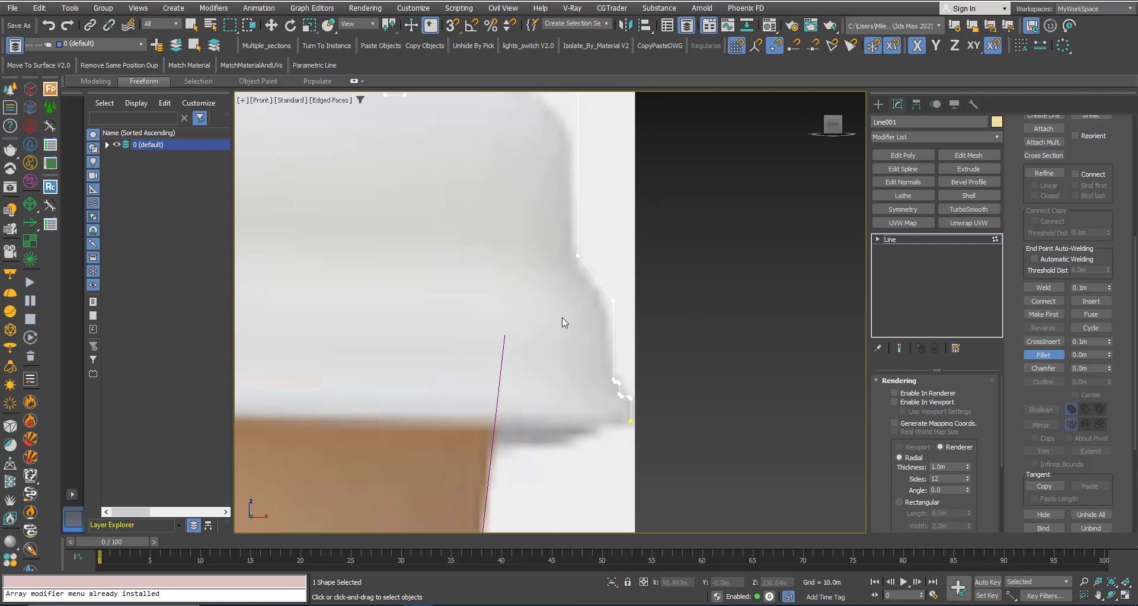
# Fillet the two vertices at the lower and upper ends of the rim's slanted shoulder to follow the reference curve
pyautogui.scroll(2, 579, 257)
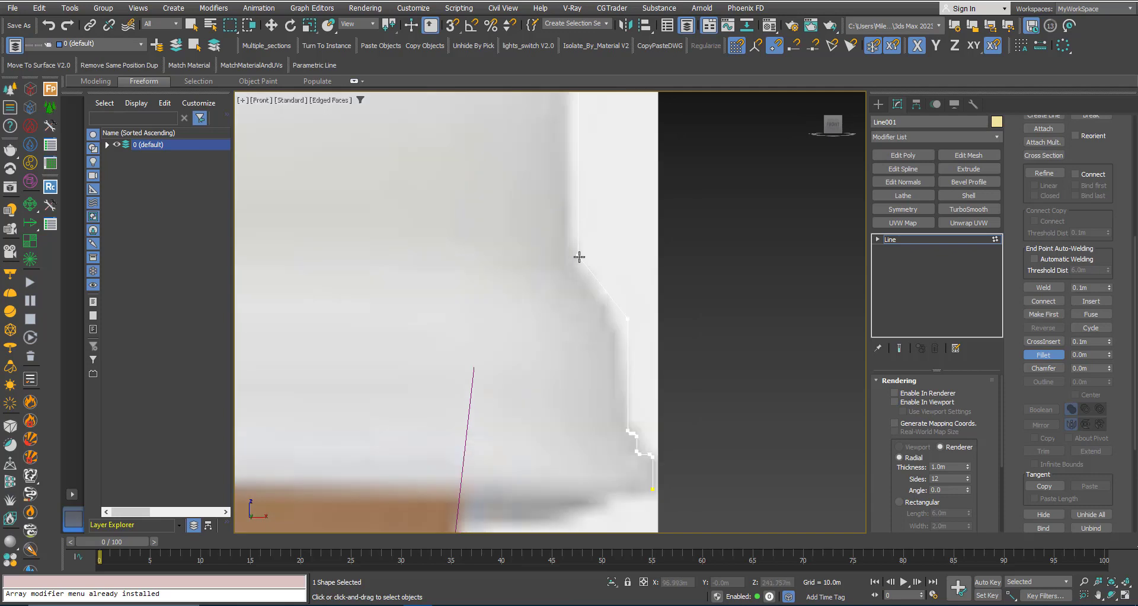
pyautogui.click(627, 319)
pyautogui.moveTo(628, 318); pyautogui.dragTo(618, 289)
pyautogui.scroll(-2, 595, 350)
pyautogui.scroll(1, 594, 273)
pyautogui.click(583, 314)
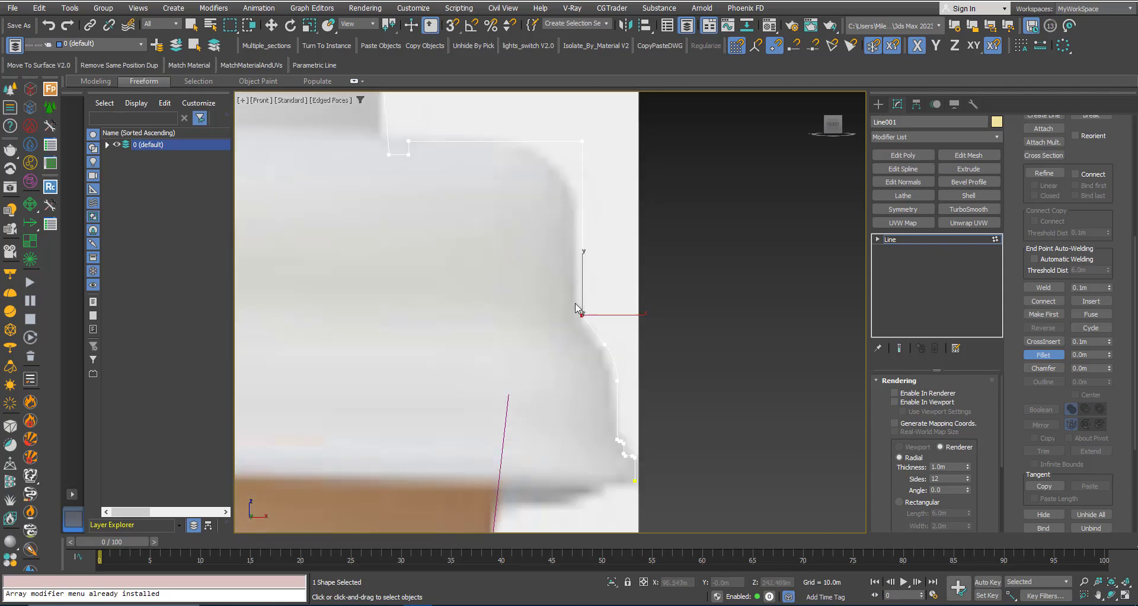
pyautogui.moveTo(582, 318); pyautogui.dragTo(578, 307)
pyautogui.scroll(-2, 577, 307)
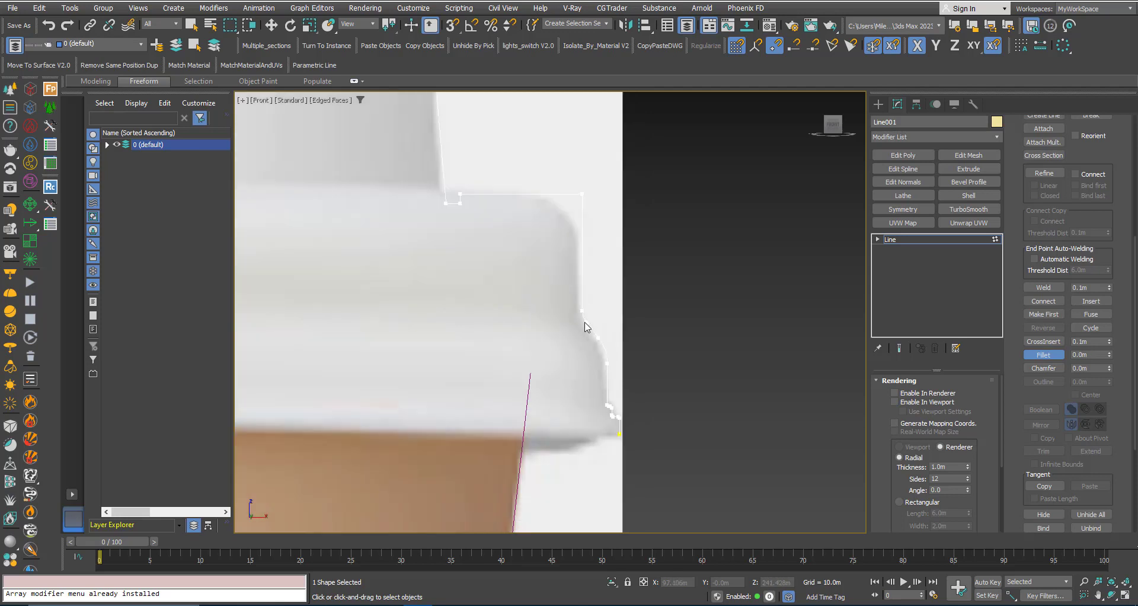
# Fillet the lid band's upper outer corner with a large radius and the three notch vertices at the upper lid's foot with a small one
pyautogui.moveTo(610, 204); pyautogui.dragTo(501, 141)
pyautogui.scroll(2, 594, 246)
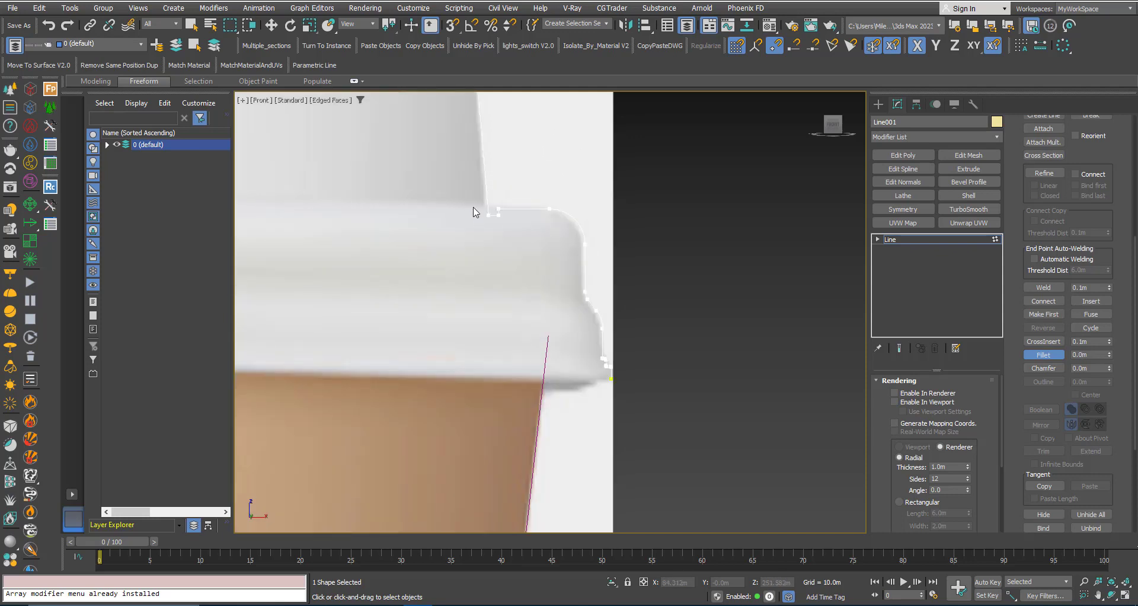
pyautogui.scroll(2, 472, 211)
pyautogui.scroll(2, 520, 226)
pyautogui.moveTo(550, 248); pyautogui.dragTo(457, 188)
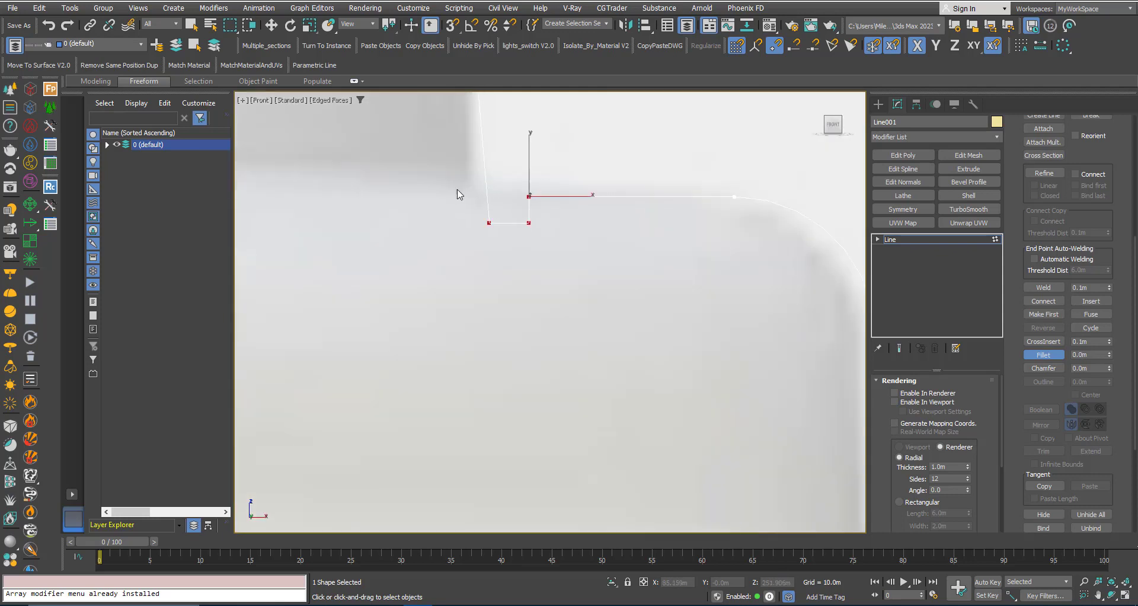
pyautogui.moveTo(489, 224); pyautogui.dragTo(487, 219)
pyautogui.scroll(-5, 501, 249)
# Move the filleted vertices on the notch's inner side about 0.14 m inward to widen the notch
pyautogui.scroll(3, 507, 237)
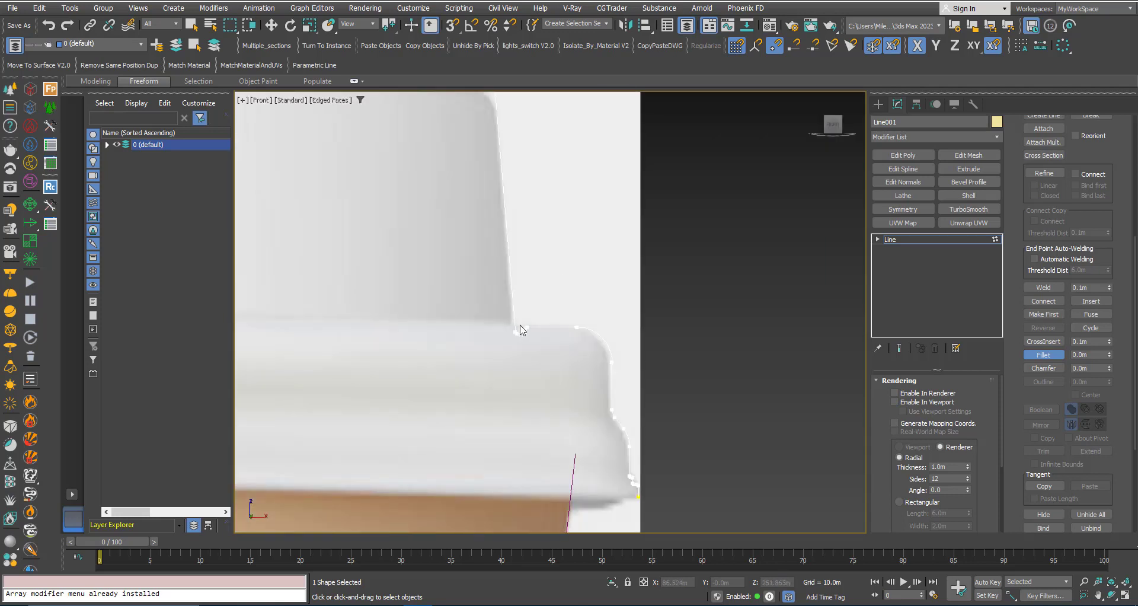
pyautogui.scroll(3, 520, 330)
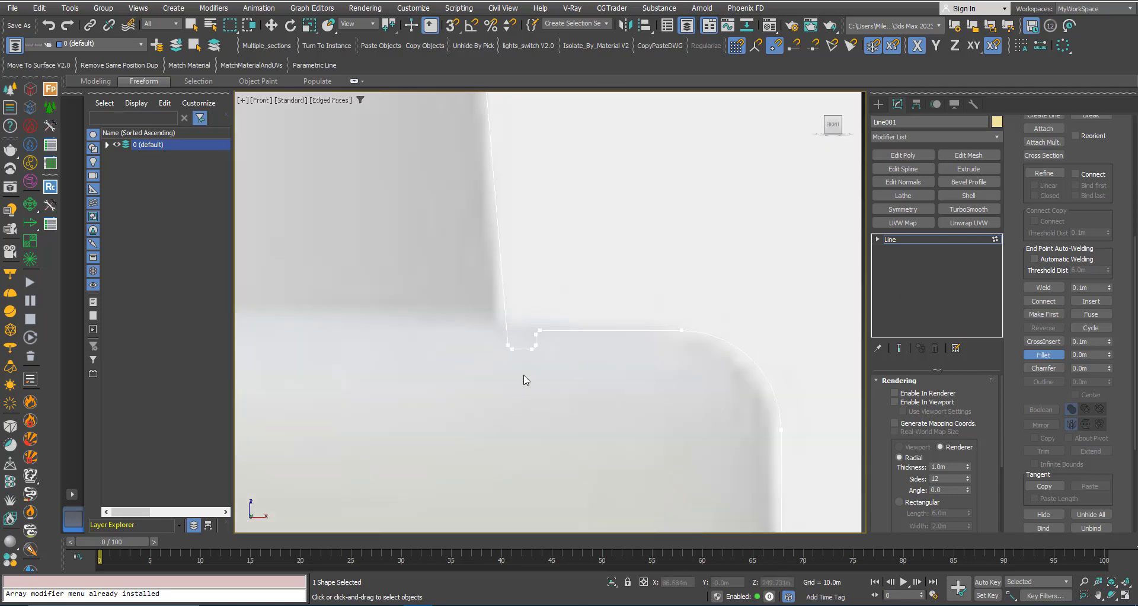
pyautogui.moveTo(524, 380); pyautogui.dragTo(481, 314)
pyautogui.press('w')
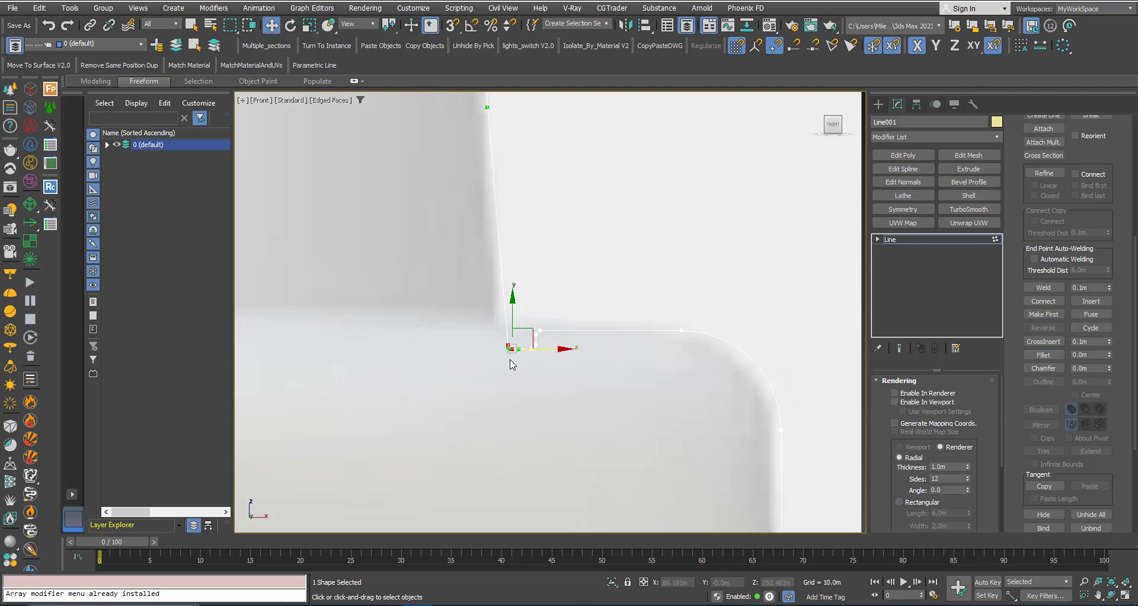
pyautogui.scroll(2, 551, 358)
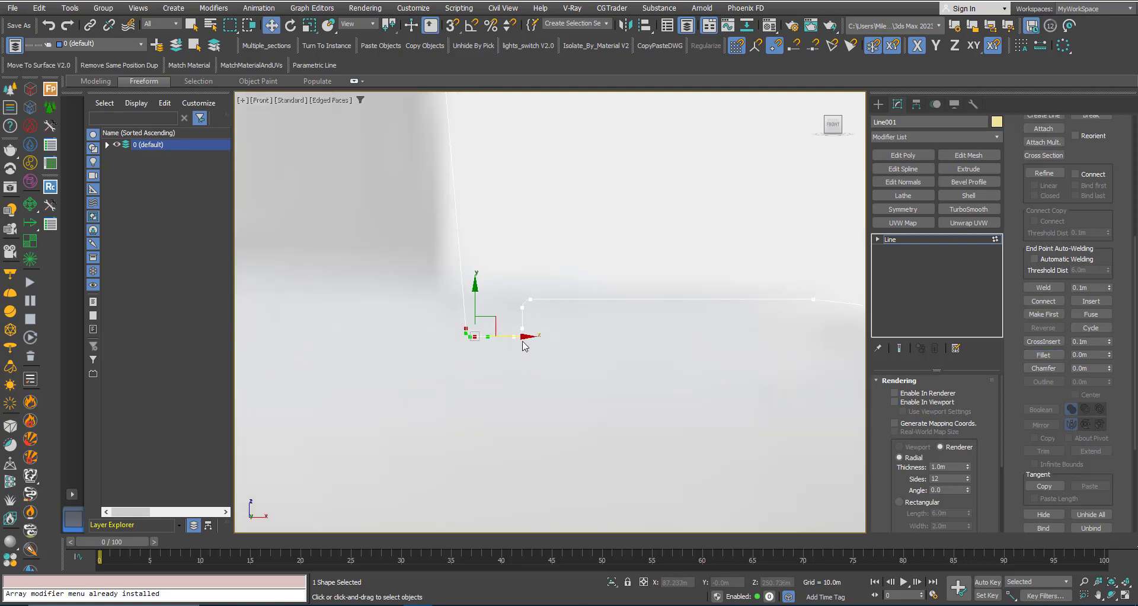
pyautogui.moveTo(519, 337); pyautogui.dragTo(514, 339)
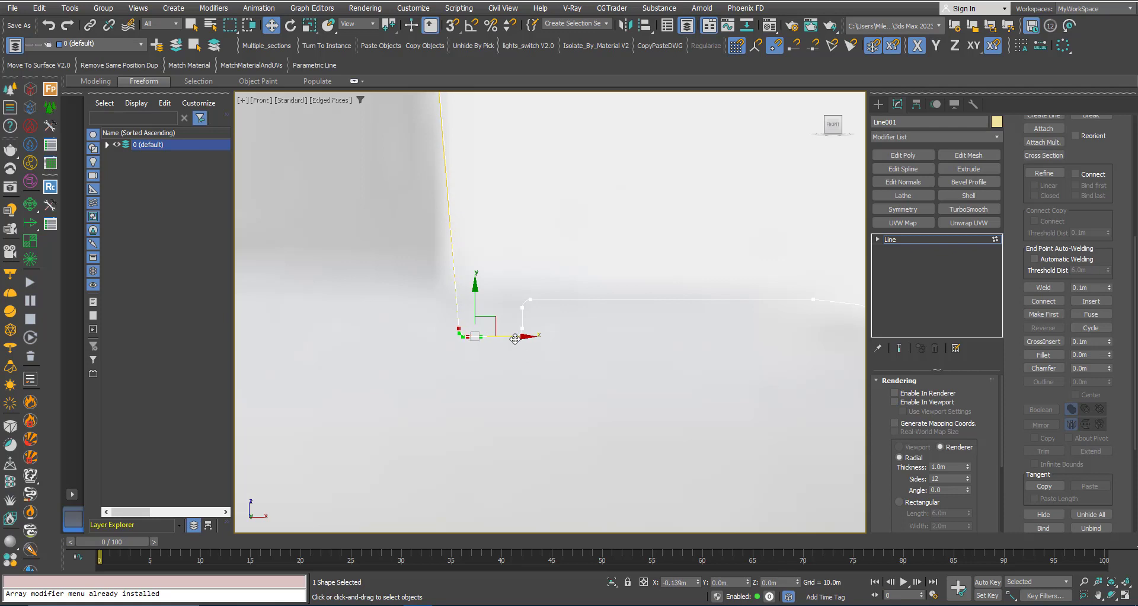
# Fillet the top outer corner vertex of the upper lid to match the rounded corner in the reference
pyautogui.scroll(-4, 514, 339)
pyautogui.scroll(4, 490, 196)
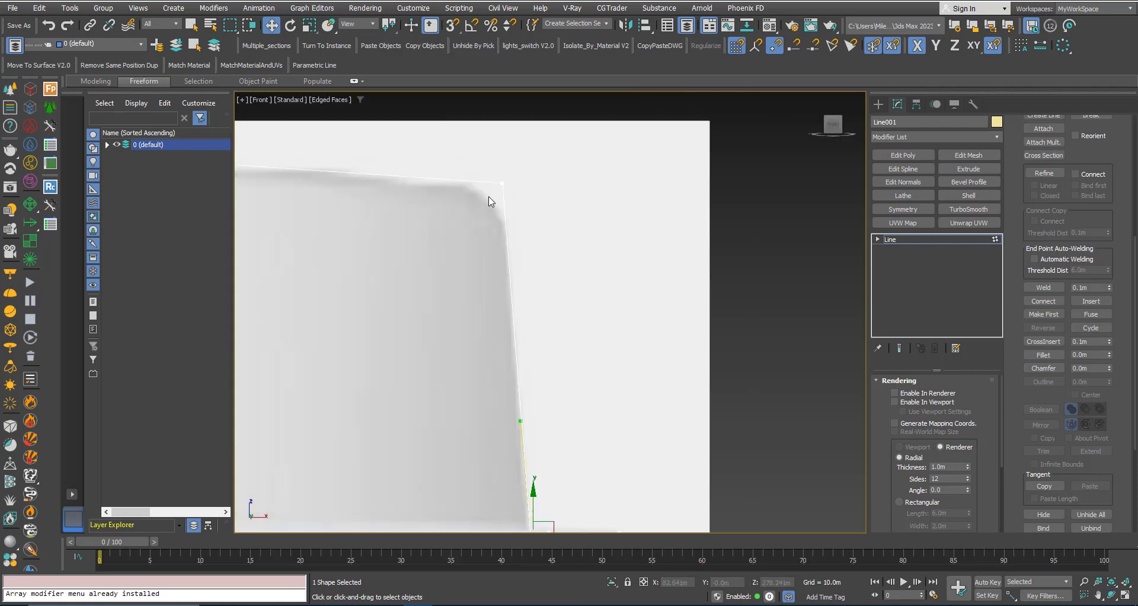
pyautogui.moveTo(487, 174); pyautogui.dragTo(514, 195)
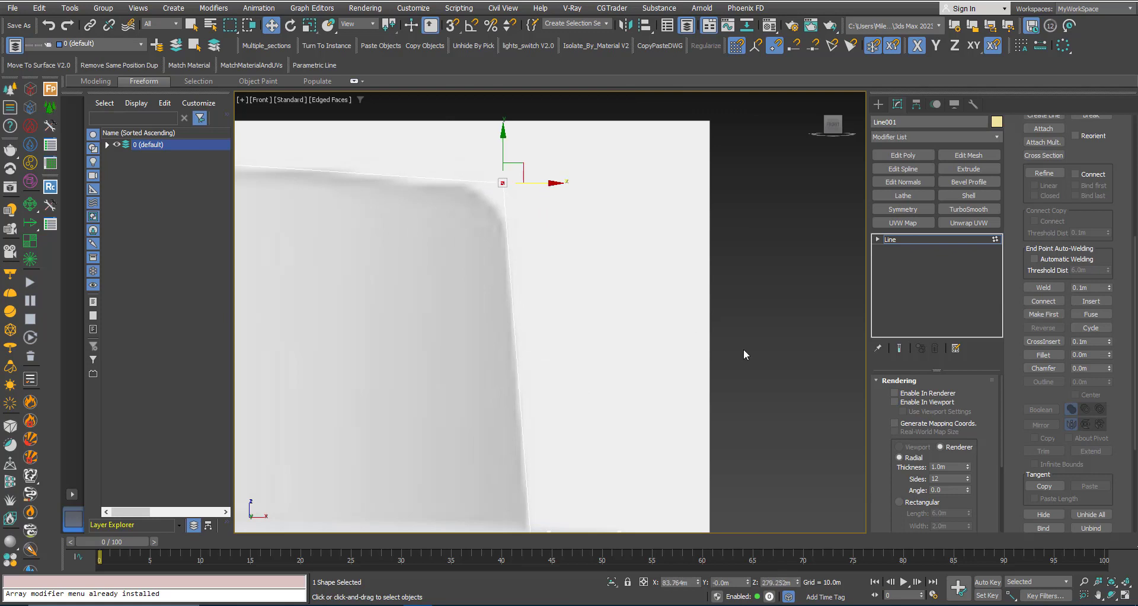
pyautogui.click(1043, 354)
pyautogui.moveTo(503, 183); pyautogui.dragTo(480, 149)
pyautogui.scroll(-4, 643, 279)
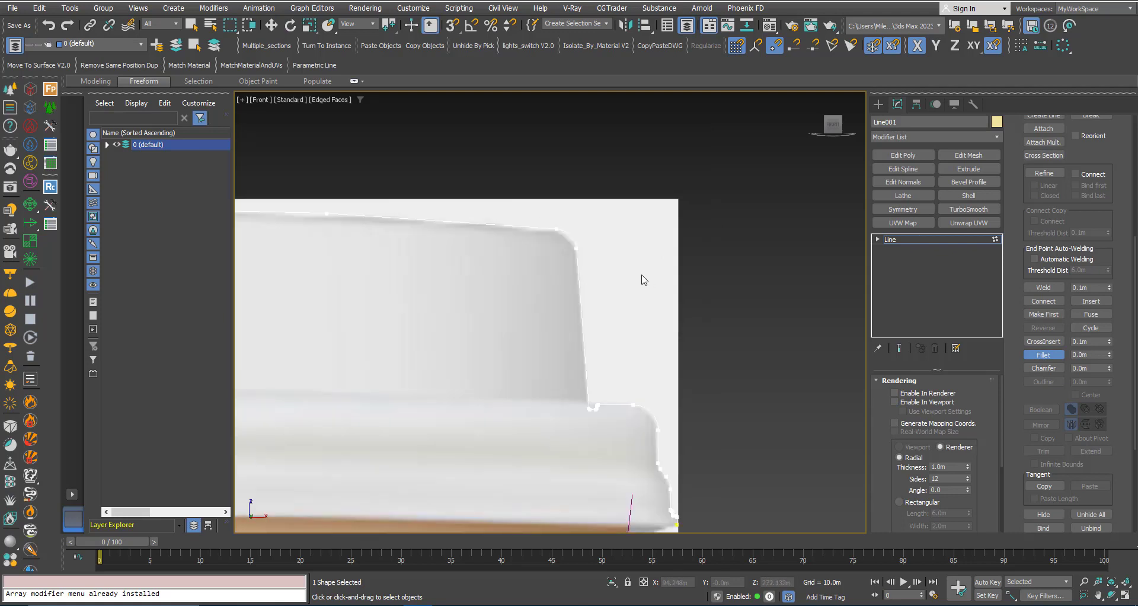
# Try to fillet the first vertex inward from the rounded corner on the lid's top edge
pyautogui.scroll(4, 530, 252)
pyautogui.scroll(-3, 607, 246)
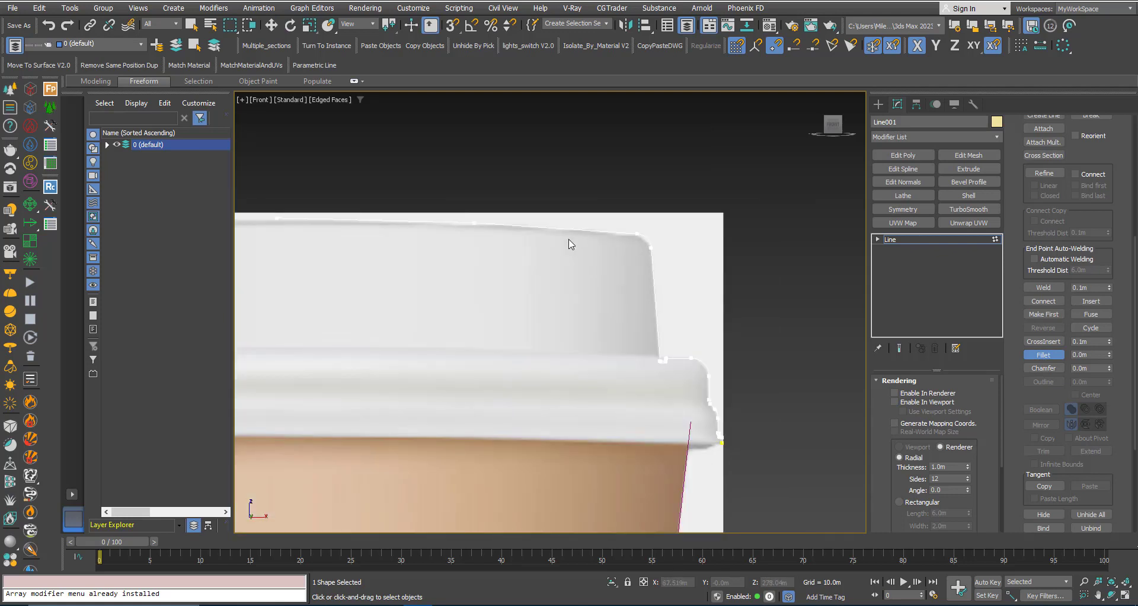
pyautogui.scroll(3, 569, 243)
pyautogui.click(443, 217)
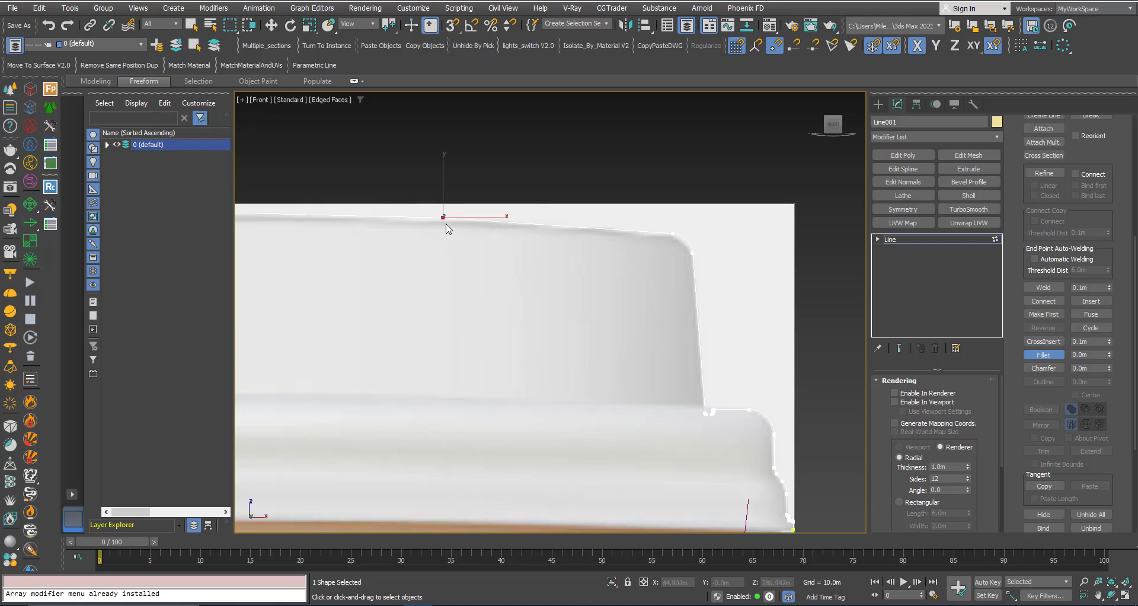
pyautogui.moveTo(446, 225); pyautogui.dragTo(387, 145)
pyautogui.scroll(-2, 368, 203)
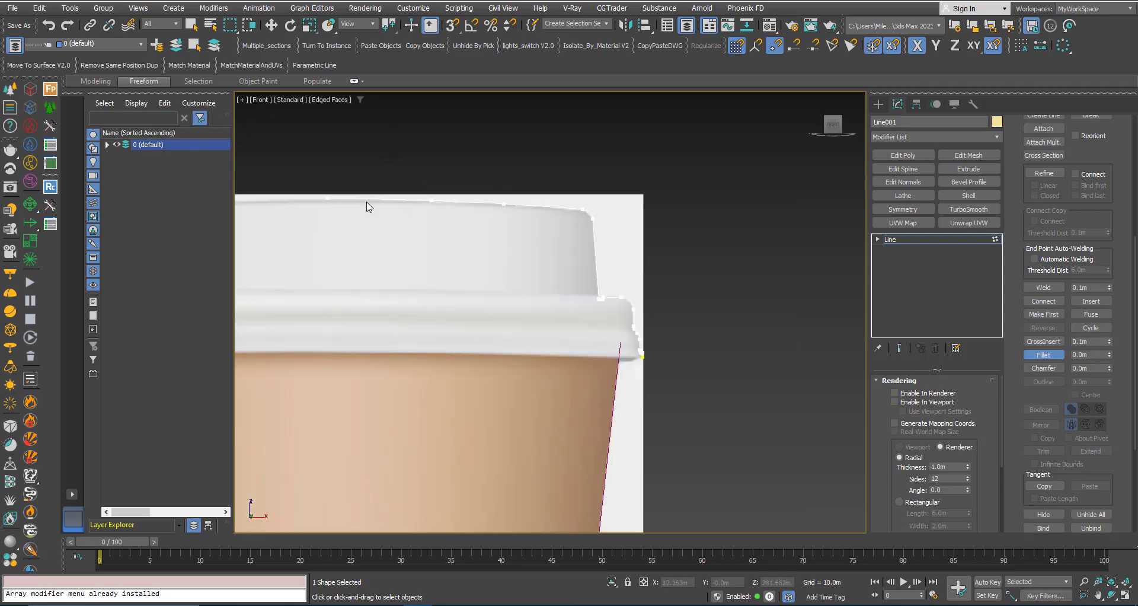
pyautogui.scroll(1, 376, 203)
pyautogui.scroll(2, 491, 185)
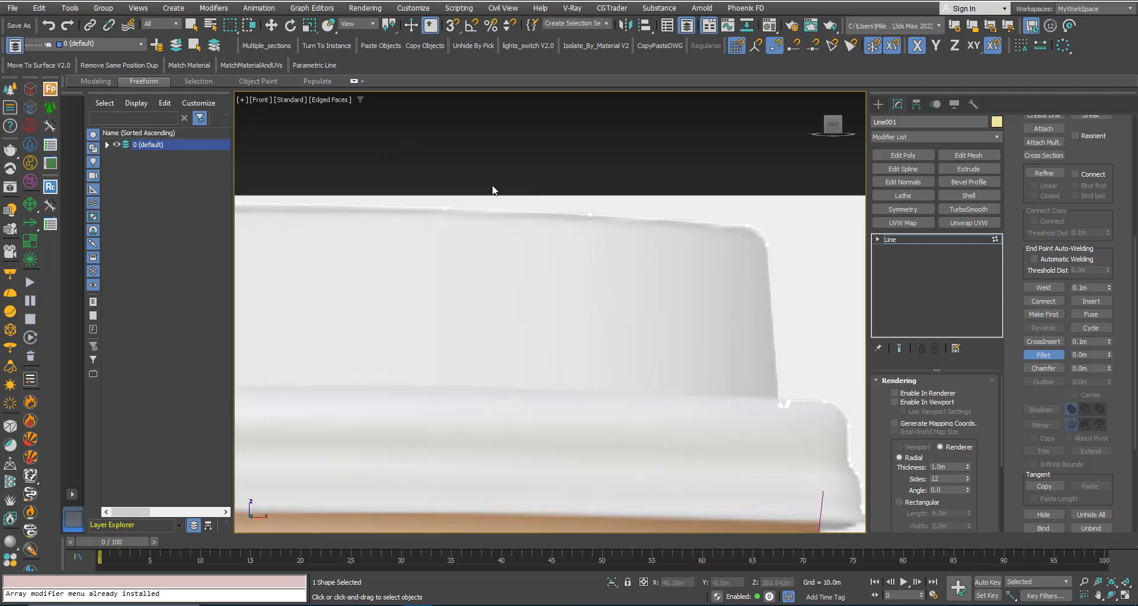
# Change the first vertex inward from the rounded corner on the lid's top edge to Smooth and move it inward along the edge
pyautogui.press('w')
pyautogui.click(519, 210)
pyautogui.rightClick(520, 211)
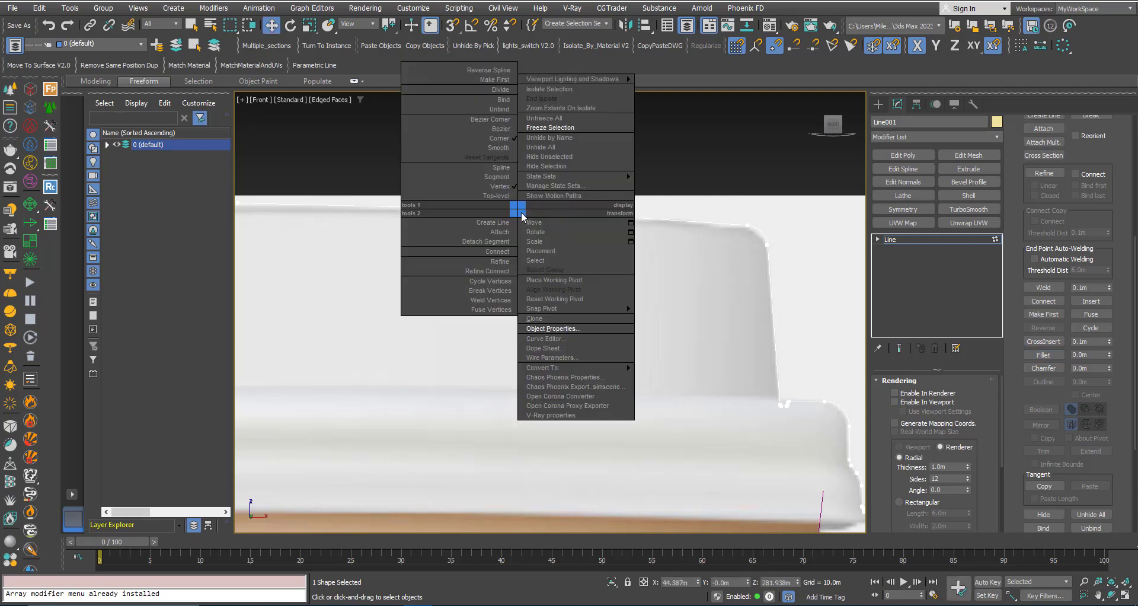
pyautogui.click(496, 158)
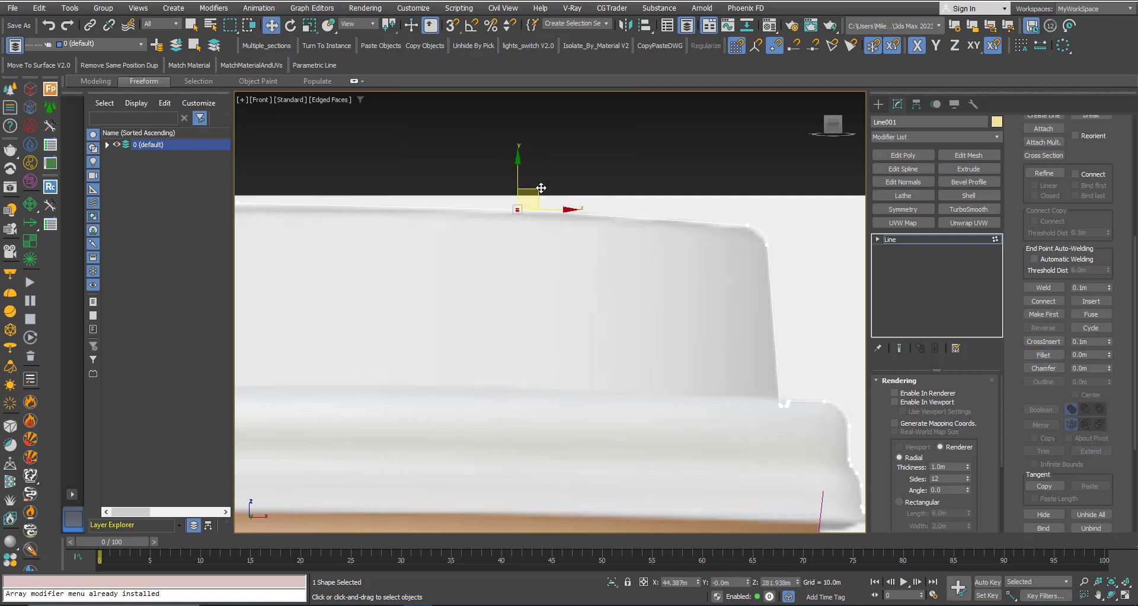
pyautogui.moveTo(538, 189); pyautogui.dragTo(461, 186)
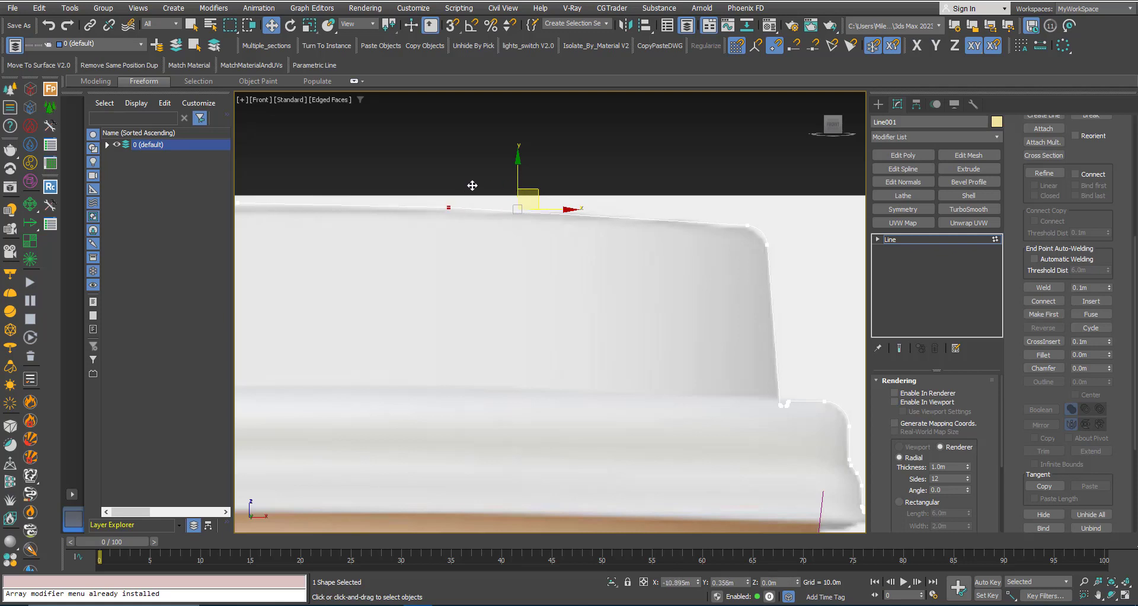
# Lower the vertex below the lid's rounded top corner slightly and adjust the Bezier handle of the corner's upper vertex
pyautogui.moveTo(748, 217); pyautogui.dragTo(783, 261)
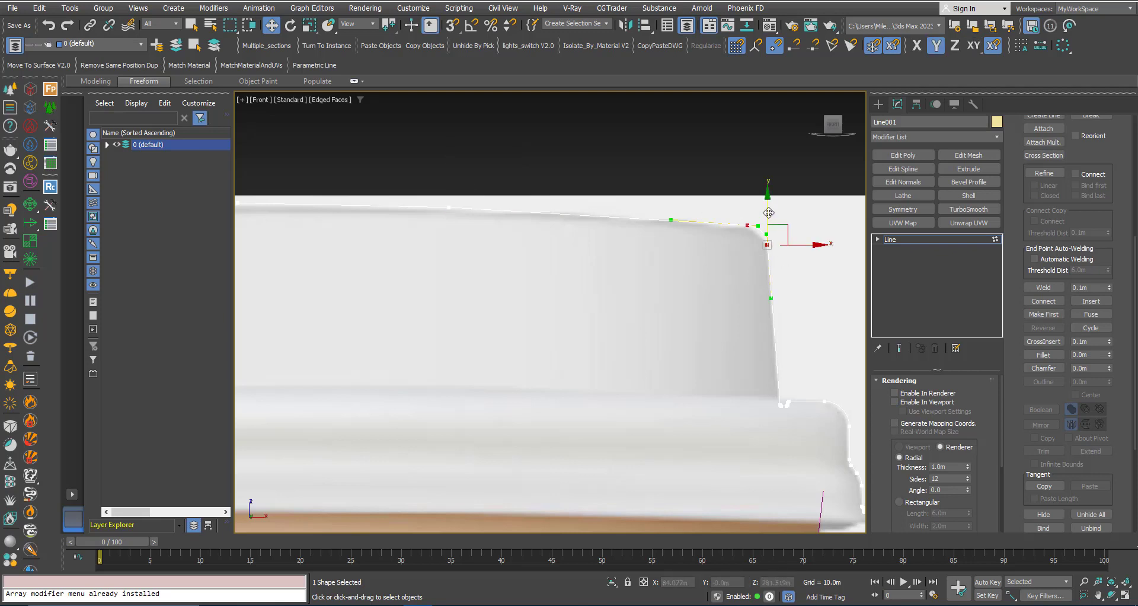
pyautogui.moveTo(769, 212); pyautogui.dragTo(766, 214)
pyautogui.click(747, 227)
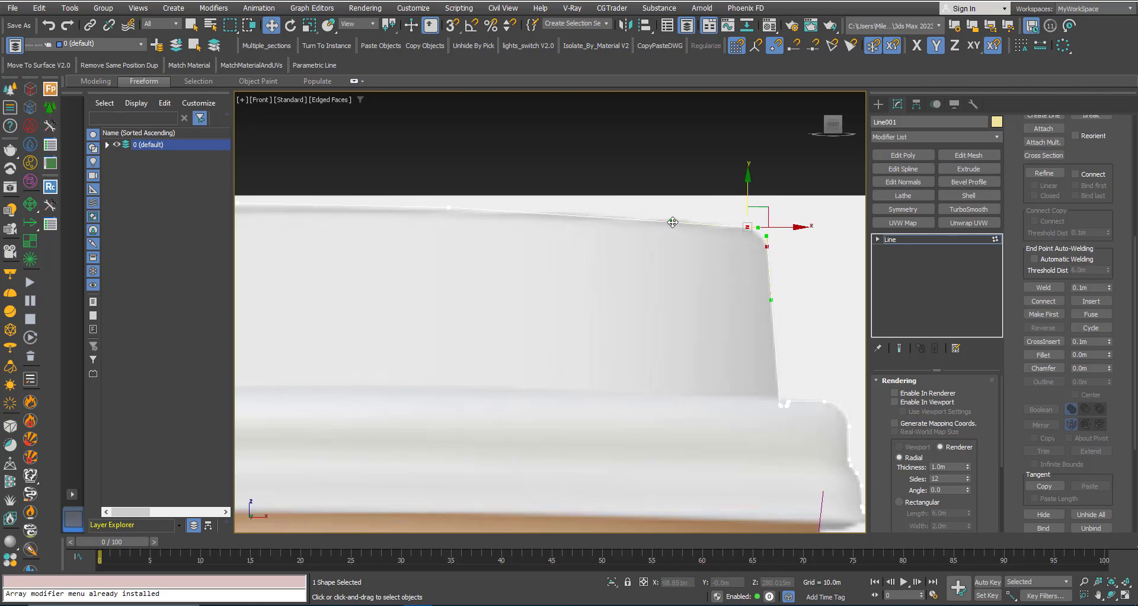
pyautogui.moveTo(672, 222); pyautogui.dragTo(675, 220)
# Refine the Bezier handles of both rounded-corner vertices so the lid's top edge and side wall follow the reference
pyautogui.scroll(2, 696, 216)
pyautogui.moveTo(770, 249); pyautogui.dragTo(735, 211)
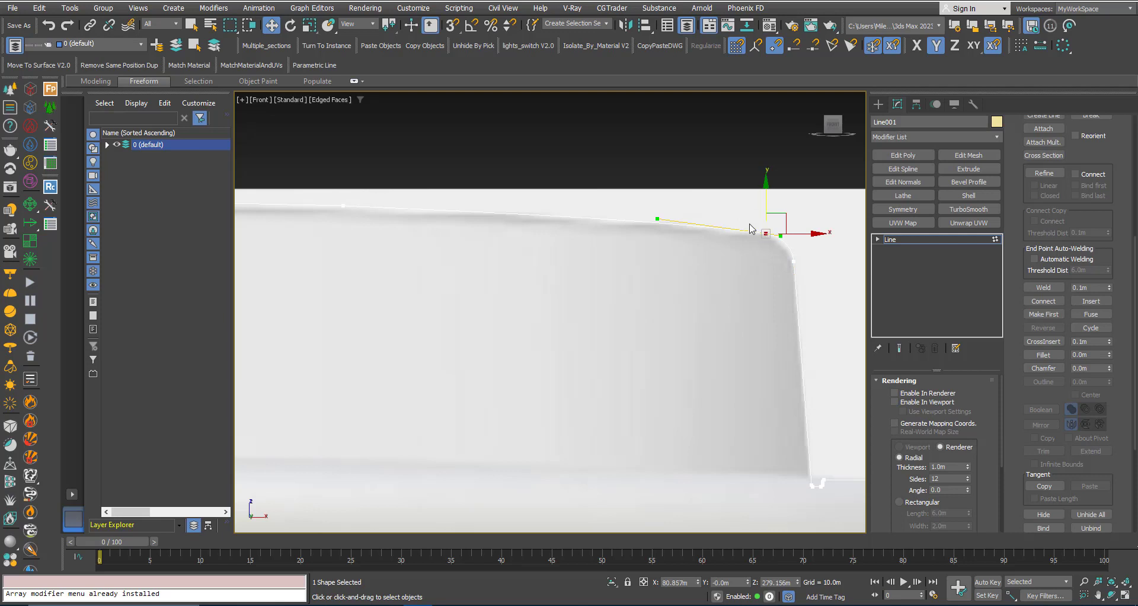
pyautogui.rightClick(755, 224)
pyautogui.moveTo(656, 219); pyautogui.dragTo(615, 221)
pyautogui.click(809, 289)
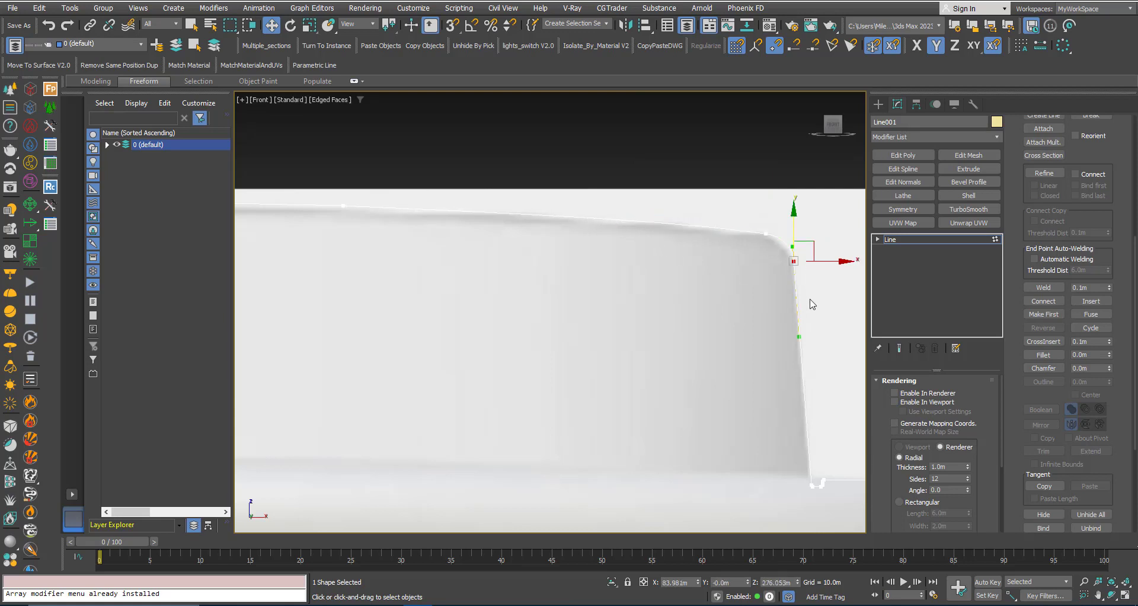
pyautogui.moveTo(802, 338)
pyautogui.mouseDown()
pyautogui.moveTo(805, 322)
pyautogui.moveTo(808, 335)
pyautogui.mouseUp()
pyautogui.scroll(-3, 714, 288)
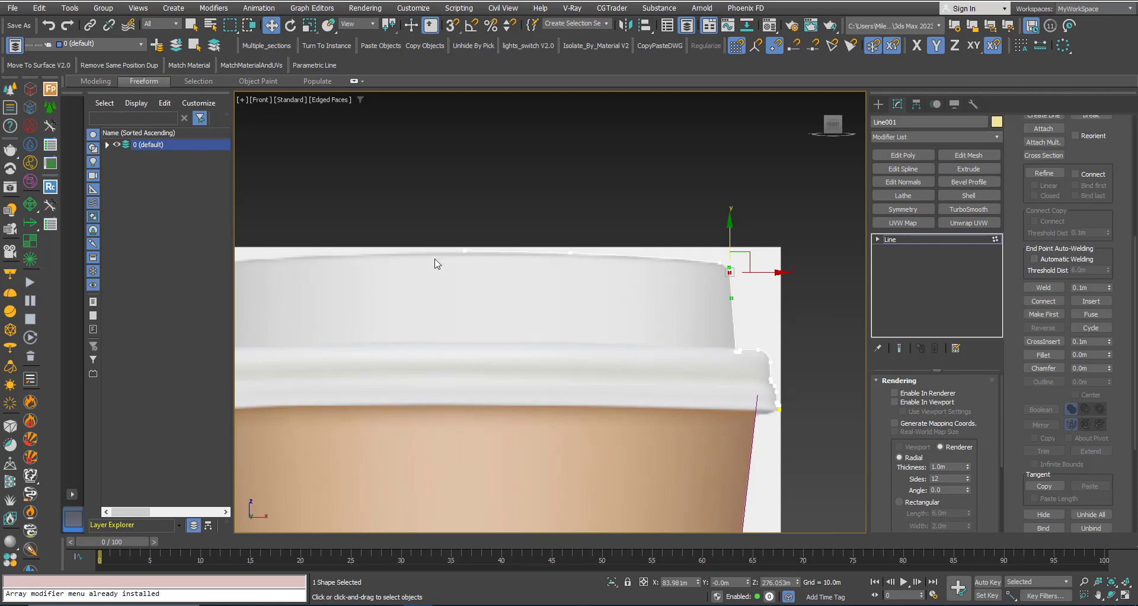
# Raise the lid profile's end vertex at the cup's centre slightly, leave vertex editing and deselect the spline
pyautogui.scroll(2, 452, 255)
pyautogui.scroll(2, 454, 255)
pyautogui.moveTo(462, 229); pyautogui.dragTo(531, 264)
pyautogui.moveTo(487, 219); pyautogui.dragTo(486, 213)
pyautogui.scroll(-5, 521, 216)
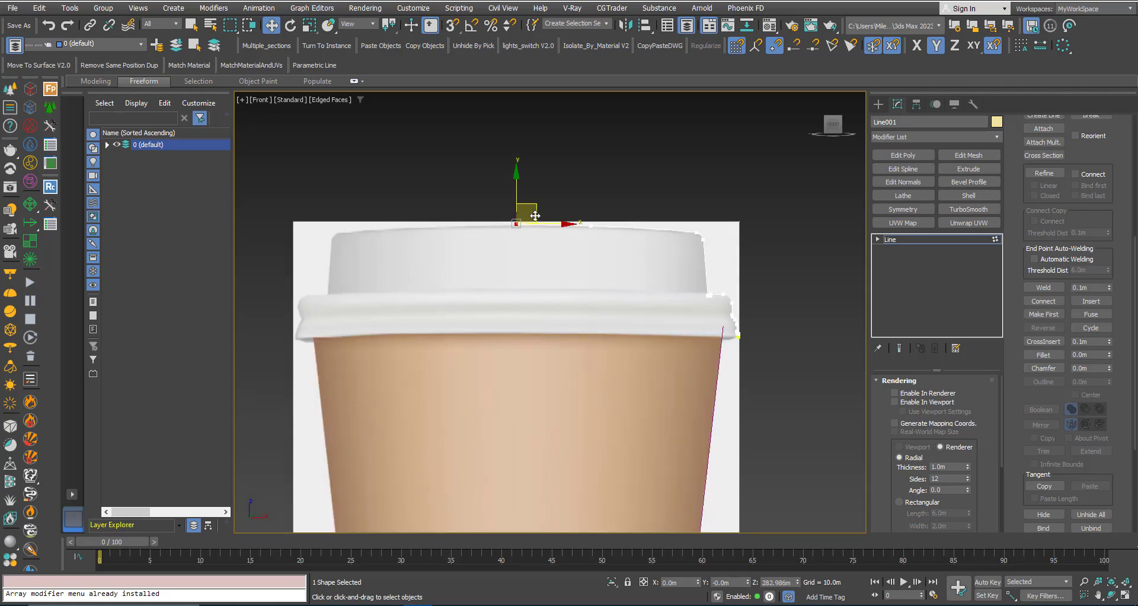
pyautogui.click(889, 239)
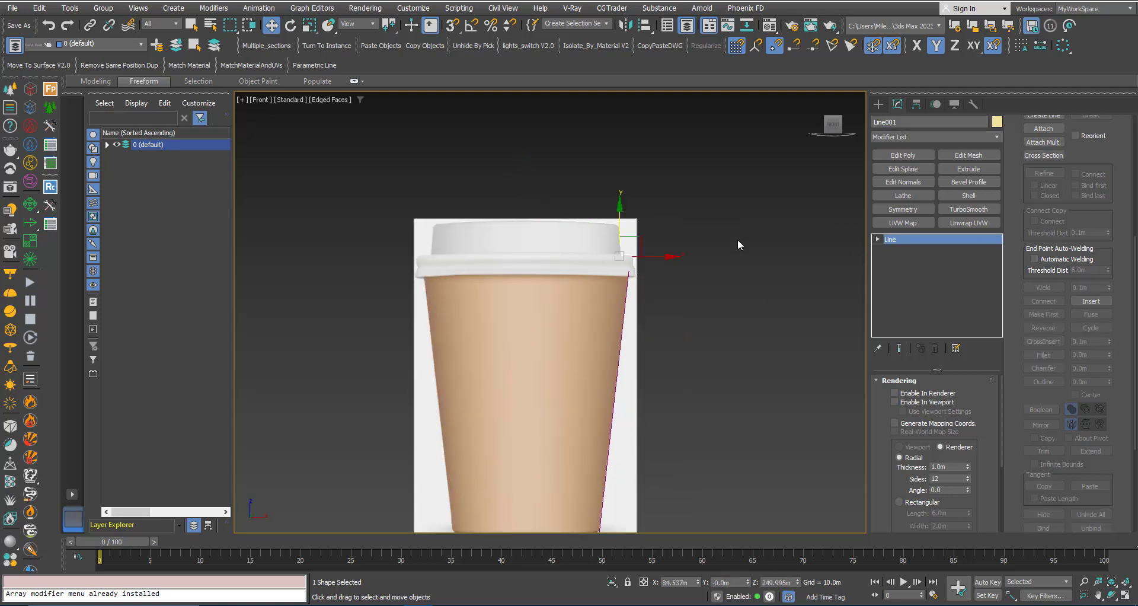
pyautogui.click(707, 270)
pyautogui.scroll(4, 589, 267)
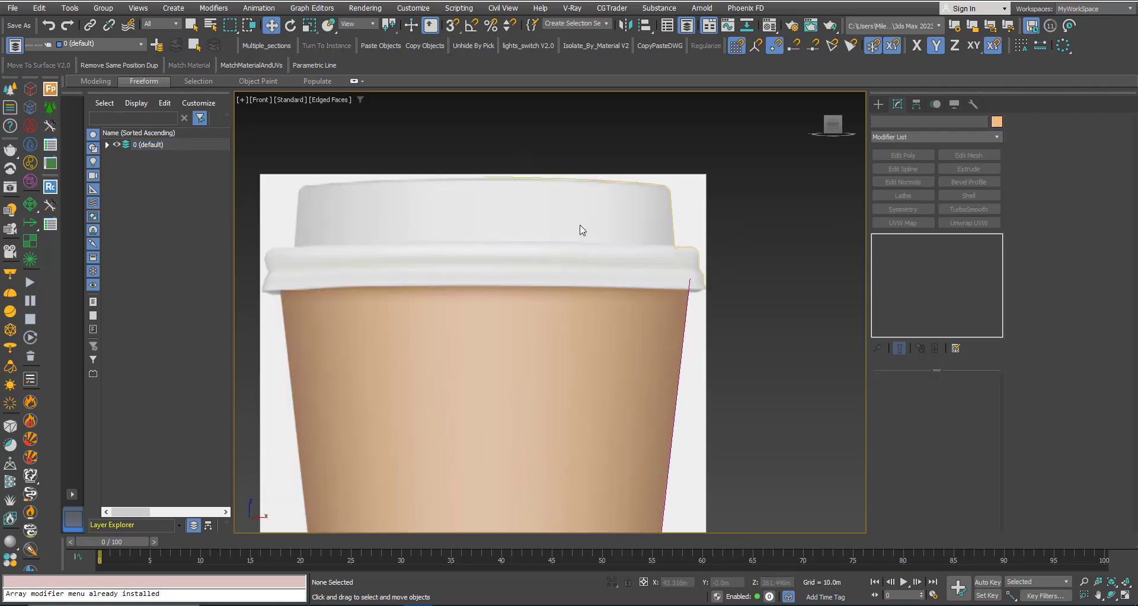
pyautogui.scroll(-4, 580, 228)
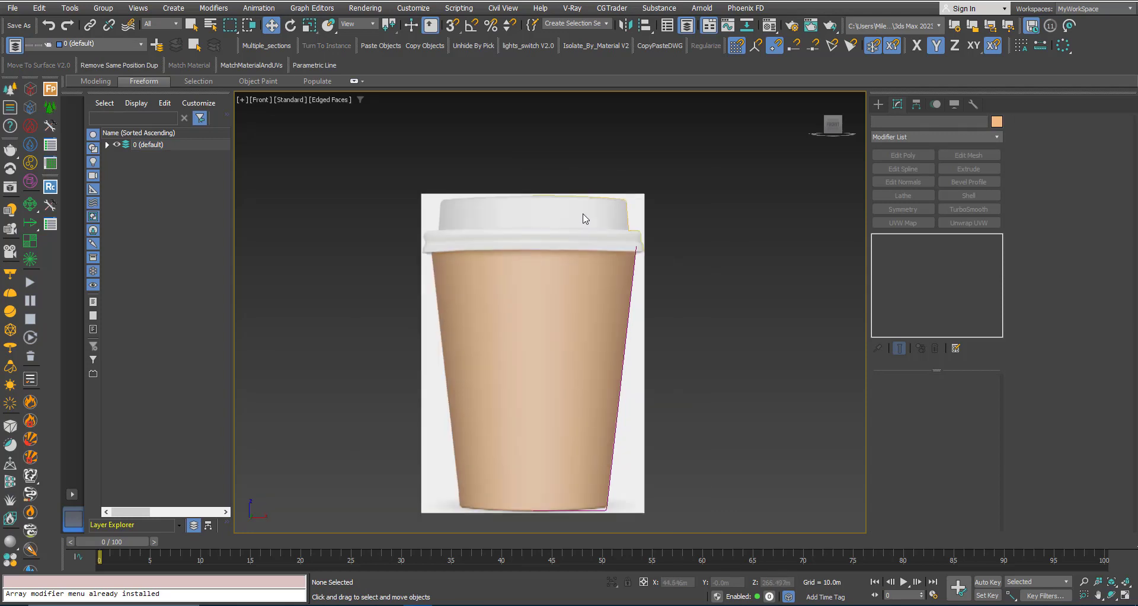
pyautogui.scroll(-2, 585, 219)
# Select the Cup_Main Body spline and apply a Lathe modifier to it in the Perspective view
pyautogui.press('q')
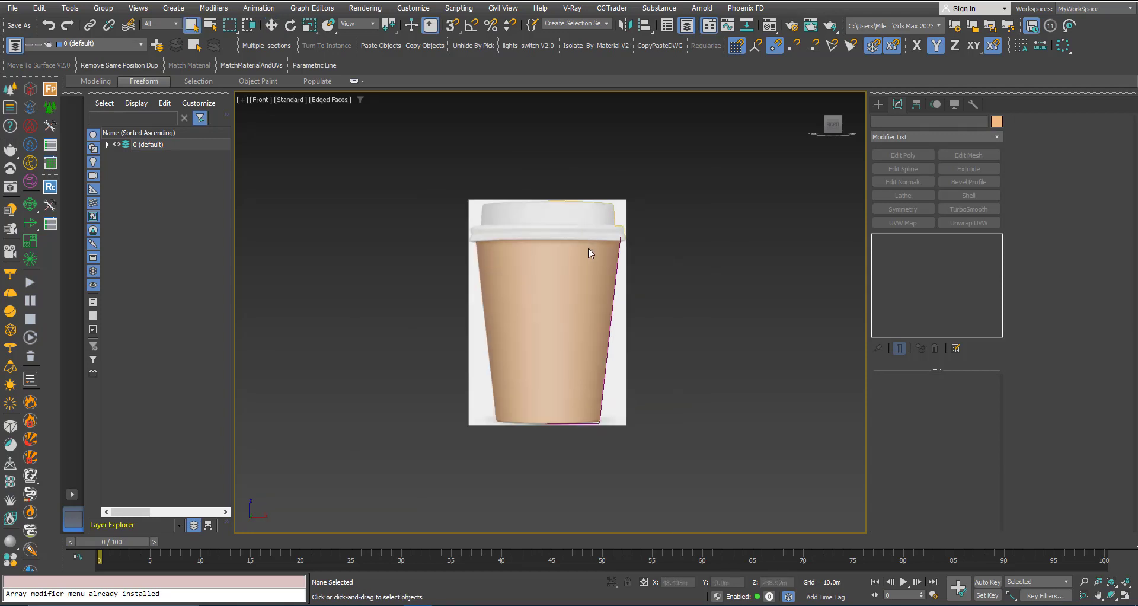
pyautogui.click(606, 415)
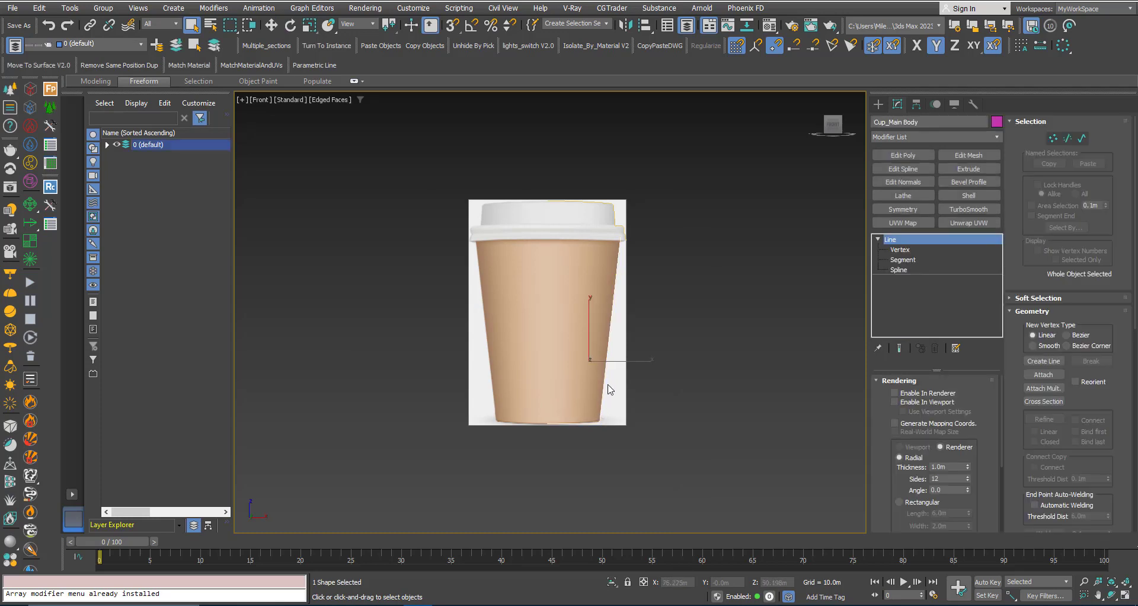
pyautogui.press('p')
pyautogui.keyDown('alt'); pyautogui.moveTo(415, 457); pyautogui.dragTo(506, 430, button='middle'); pyautogui.keyUp('alt')
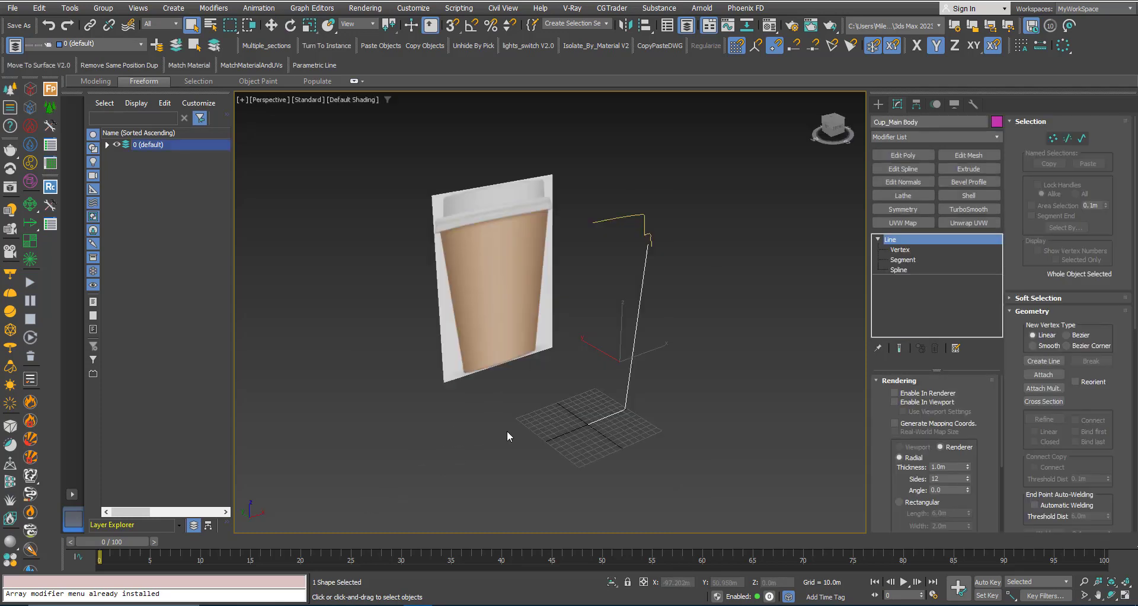
pyautogui.keyDown('alt'); pyautogui.moveTo(544, 373); pyautogui.dragTo(535, 386, button='middle'); pyautogui.keyUp('alt')
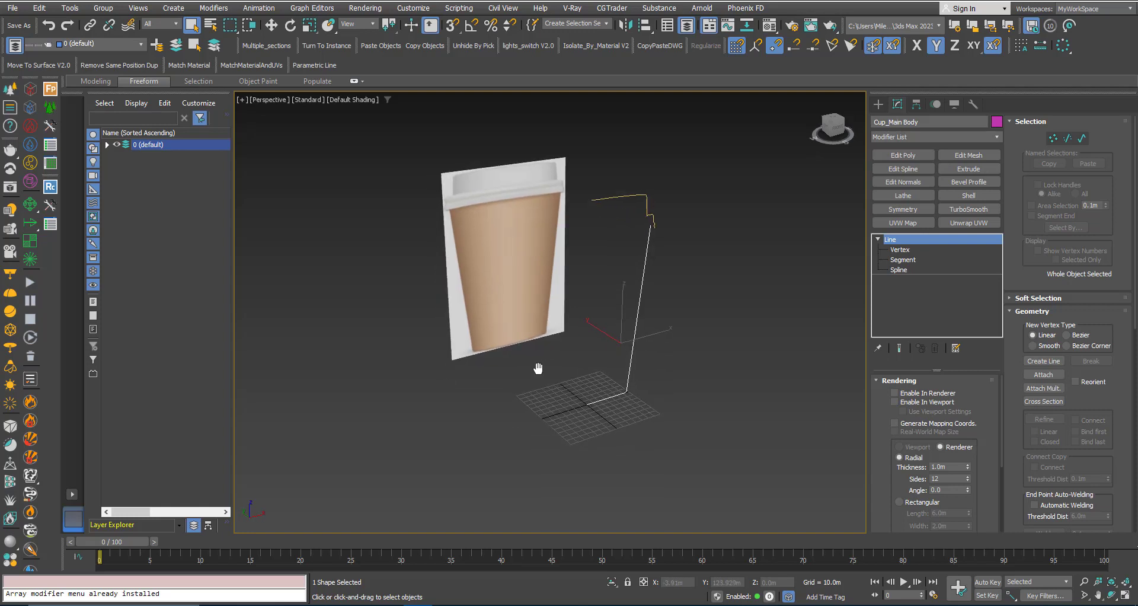
pyautogui.click(899, 136)
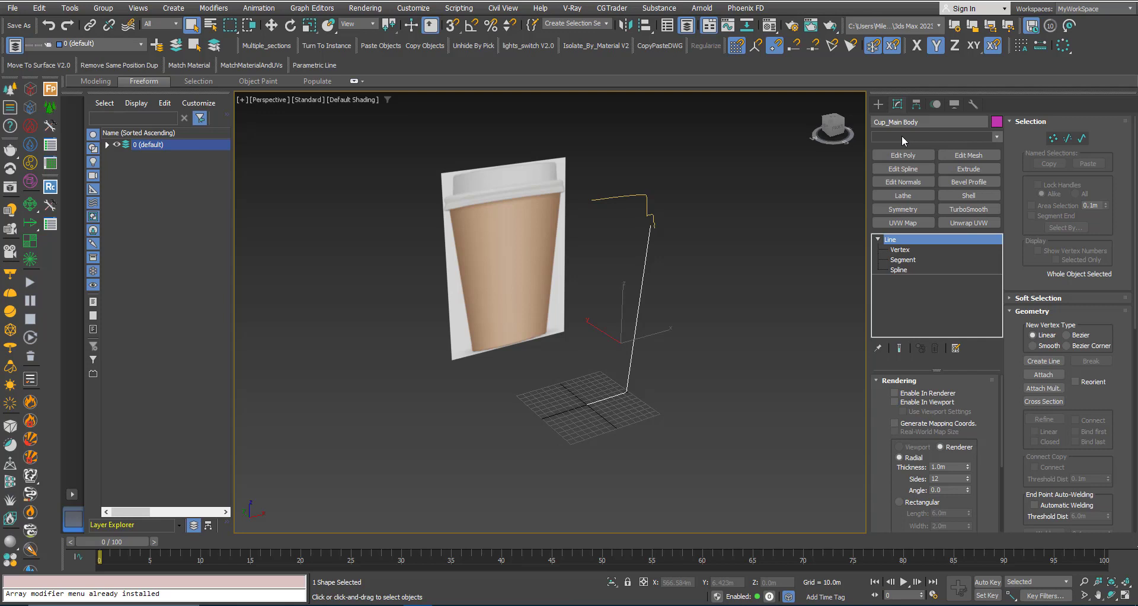
pyautogui.click(901, 135)
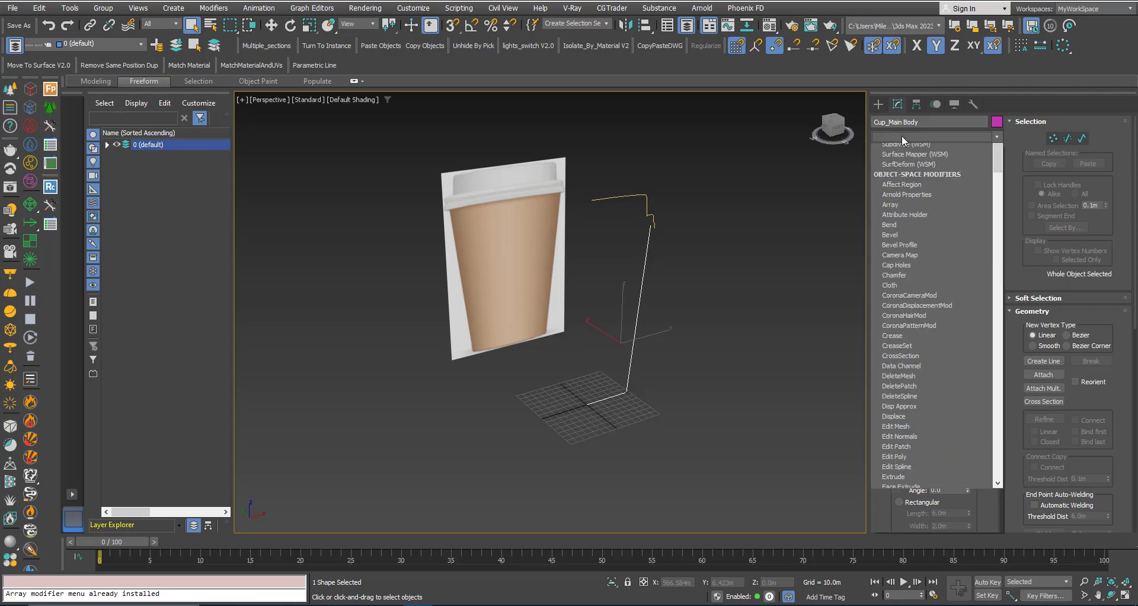
pyautogui.write('lathe')
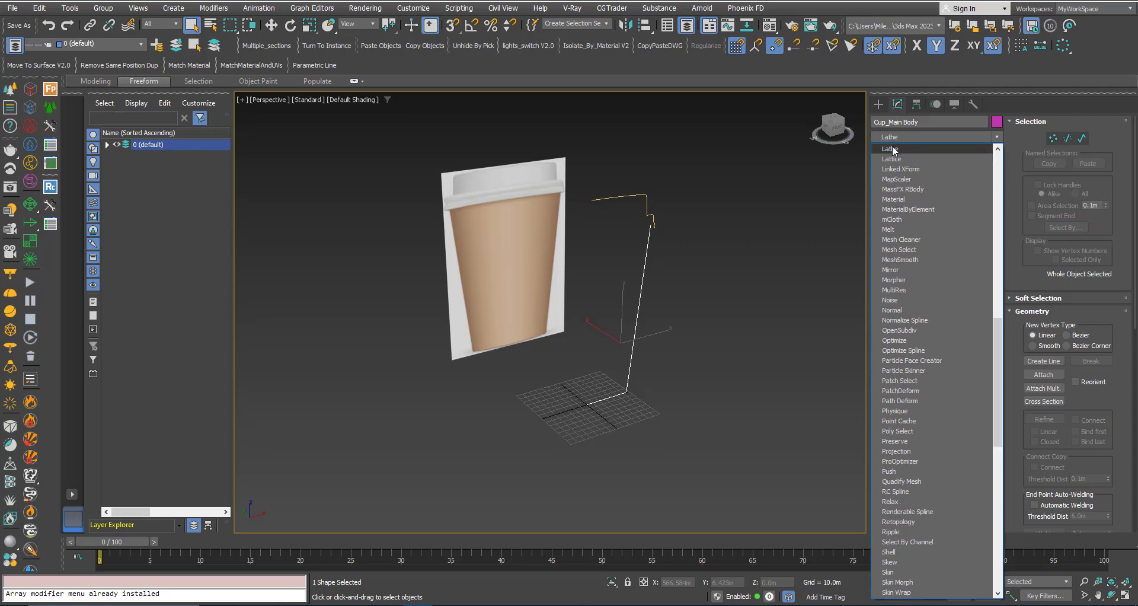
pyautogui.click(893, 149)
pyautogui.moveTo(711, 314); pyautogui.dragTo(653, 308, button='middle')
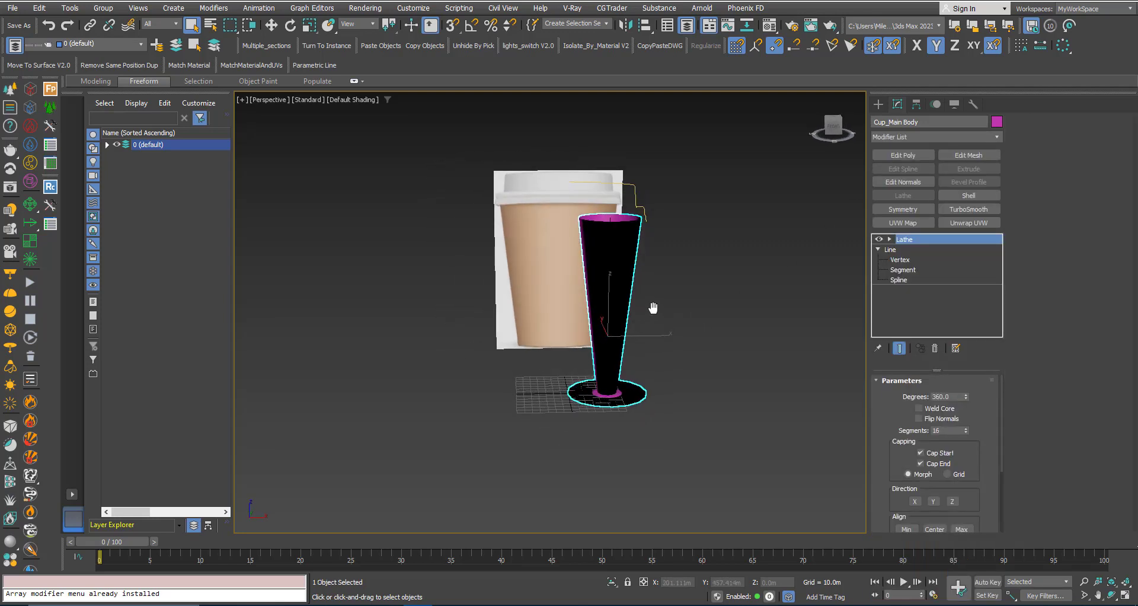
# Activate the Lathe's Axis sub-object, compare the result with the bare profile, and align the axis to Min
pyautogui.click(890, 239)
pyautogui.click(908, 250)
pyautogui.press('w')
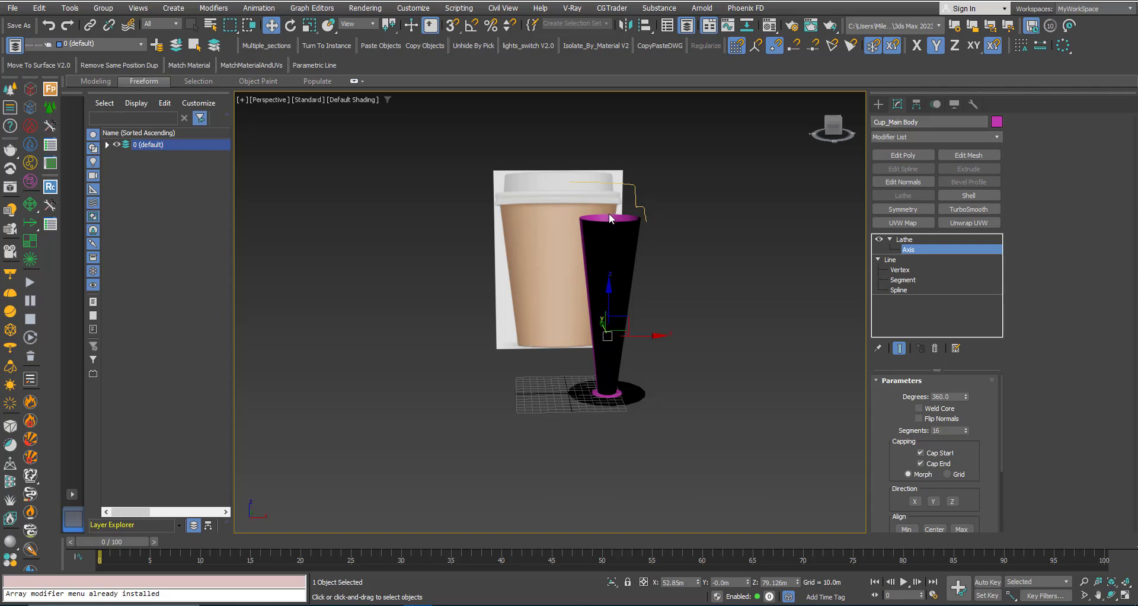
pyautogui.click(879, 239)
pyautogui.keyDown('alt'); pyautogui.moveTo(588, 310); pyautogui.dragTo(571, 303, button='middle'); pyautogui.keyUp('alt')
pyautogui.keyDown('alt'); pyautogui.moveTo(599, 260); pyautogui.dragTo(631, 306, button='middle'); pyautogui.keyUp('alt')
pyautogui.click(879, 239)
pyautogui.scroll(-5, 904, 437)
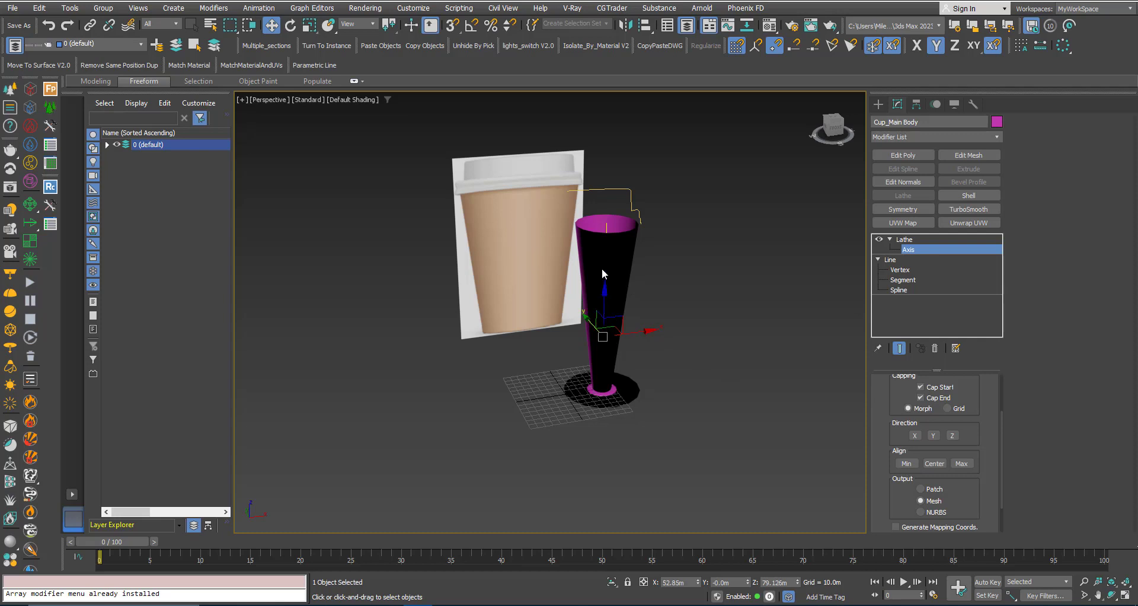
pyautogui.keyDown('alt'); pyautogui.moveTo(602, 287); pyautogui.dragTo(593, 285, button='middle'); pyautogui.keyUp('alt')
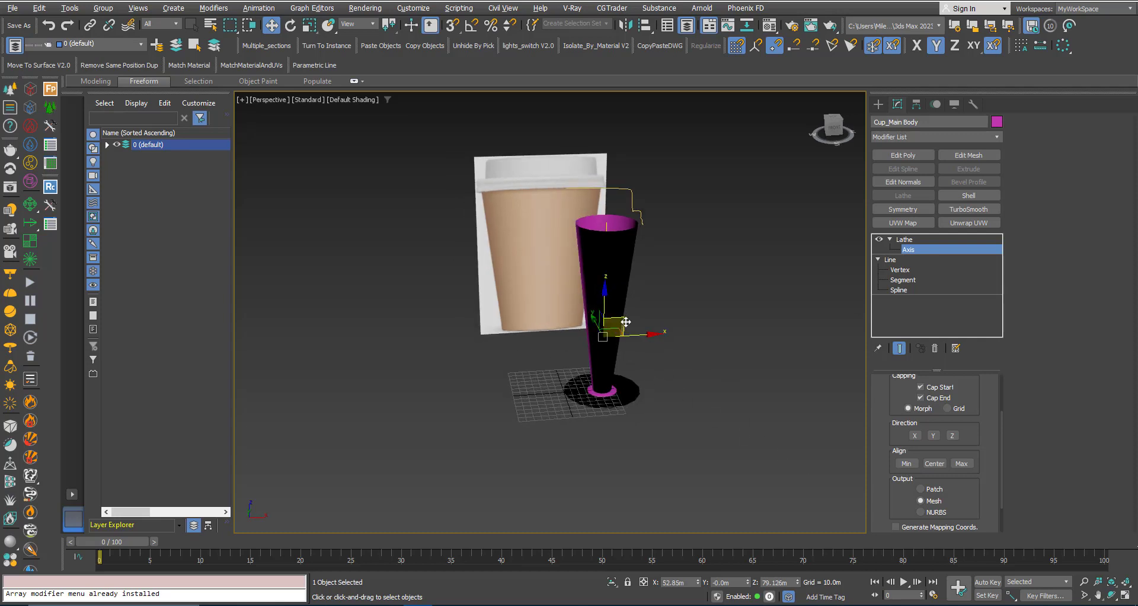
pyautogui.click(901, 464)
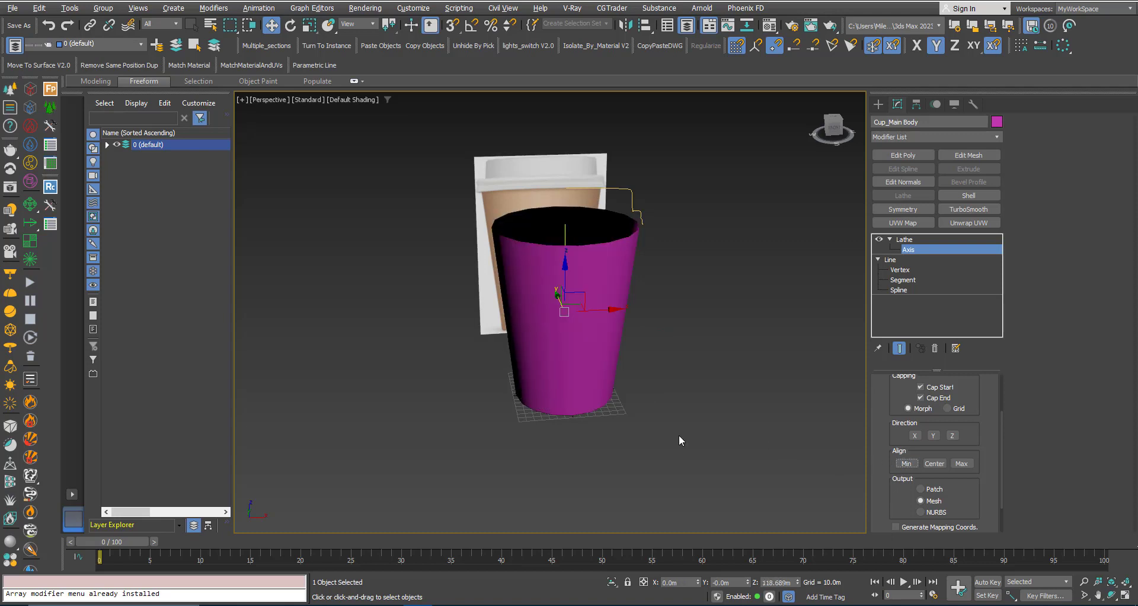
pyautogui.keyDown('alt'); pyautogui.moveTo(678, 435); pyautogui.dragTo(628, 428, button='middle'); pyautogui.keyUp('alt')
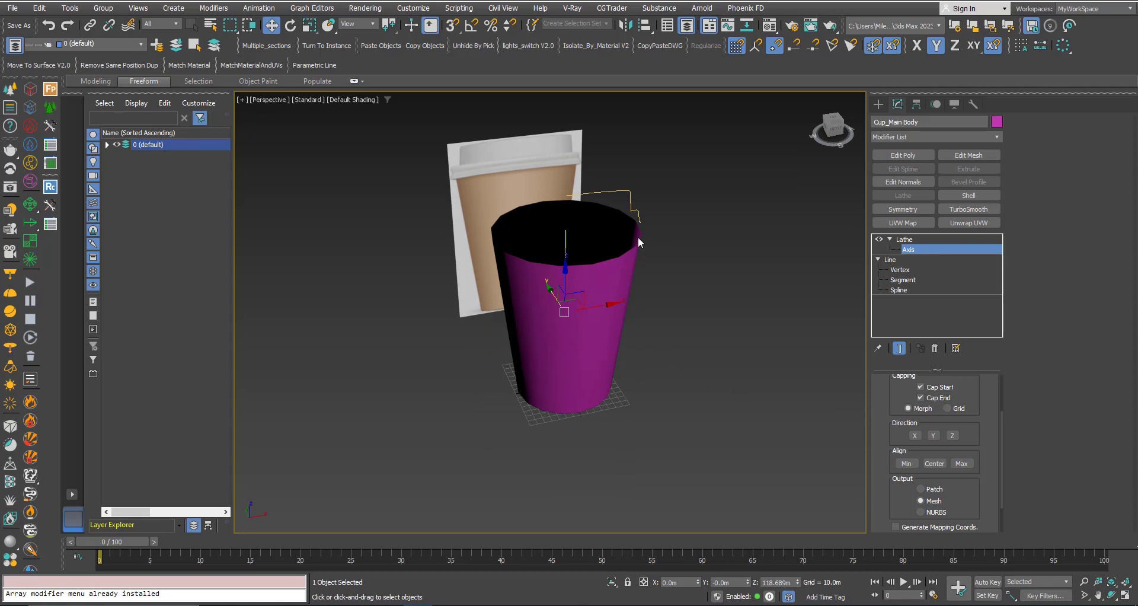
# Try the Center alignment for the Lathe axis and set it back to Min
pyautogui.click(935, 463)
pyautogui.moveTo(618, 394)
pyautogui.keyDown('alt'); pyautogui.mouseDown(button='middle')
pyautogui.moveTo(582, 367)
pyautogui.moveTo(620, 389)
pyautogui.mouseUp(button='middle'); pyautogui.keyUp('alt')
pyautogui.click(905, 463)
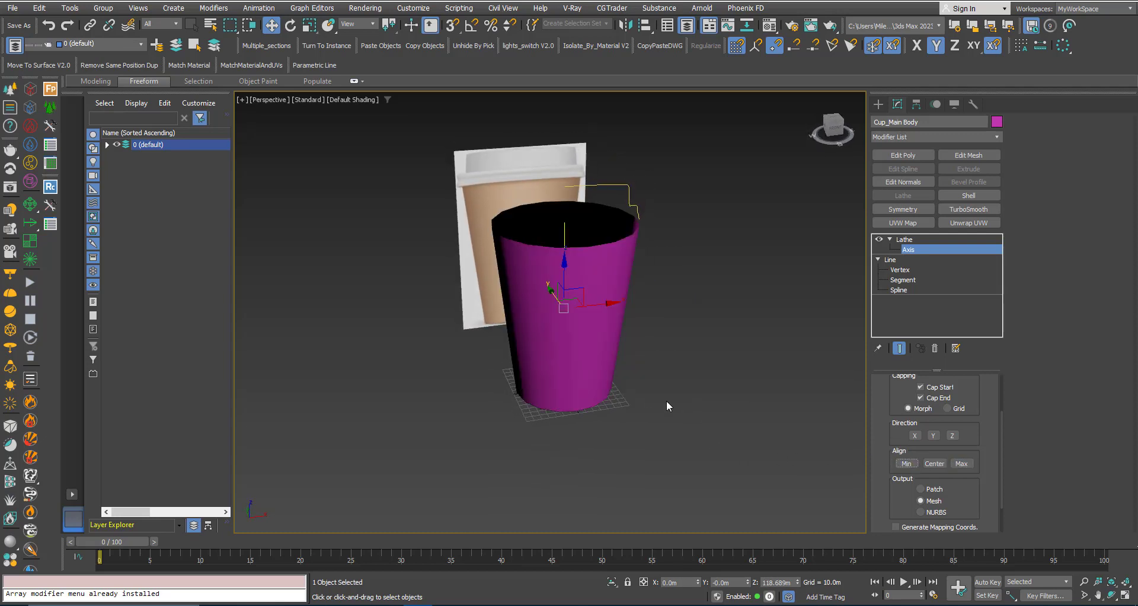
# Turn on edged-face display and inspect the lathed cup body's segments
pyautogui.keyDown('alt'); pyautogui.moveTo(566, 352); pyautogui.dragTo(589, 377, button='middle'); pyautogui.keyUp('alt')
pyautogui.press('F4')
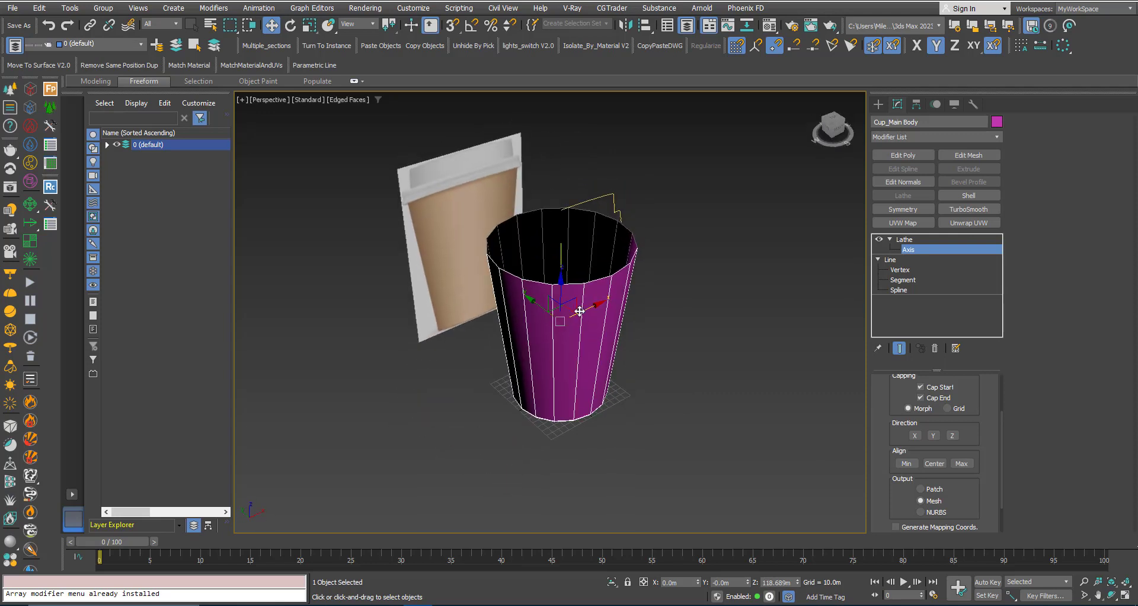
pyautogui.scroll(4, 579, 311)
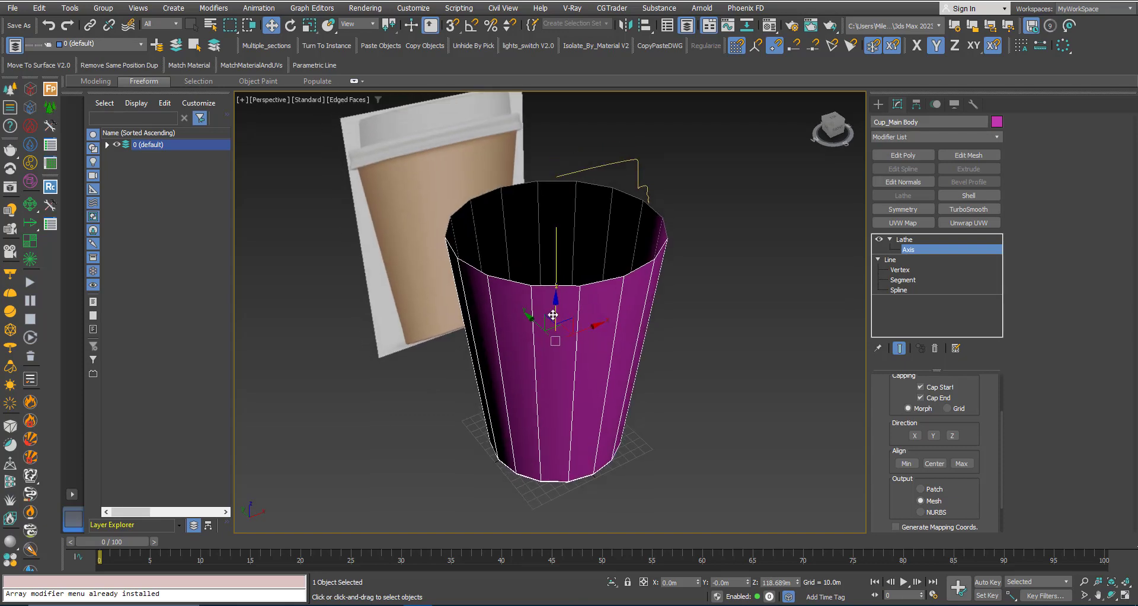
pyautogui.moveTo(553, 315)
pyautogui.keyDown('alt'); pyautogui.mouseDown(button='middle')
pyautogui.moveTo(468, 300)
pyautogui.moveTo(514, 322)
pyautogui.moveTo(531, 315)
pyautogui.mouseUp(button='middle'); pyautogui.keyUp('alt')
pyautogui.scroll(-2, 578, 294)
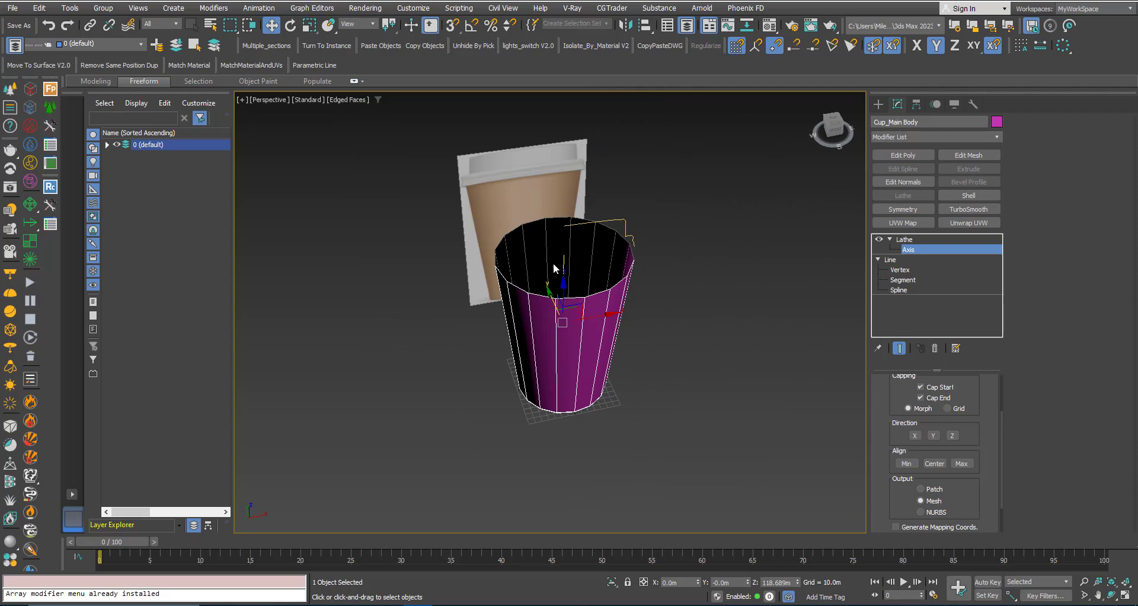
pyautogui.scroll(3, 557, 266)
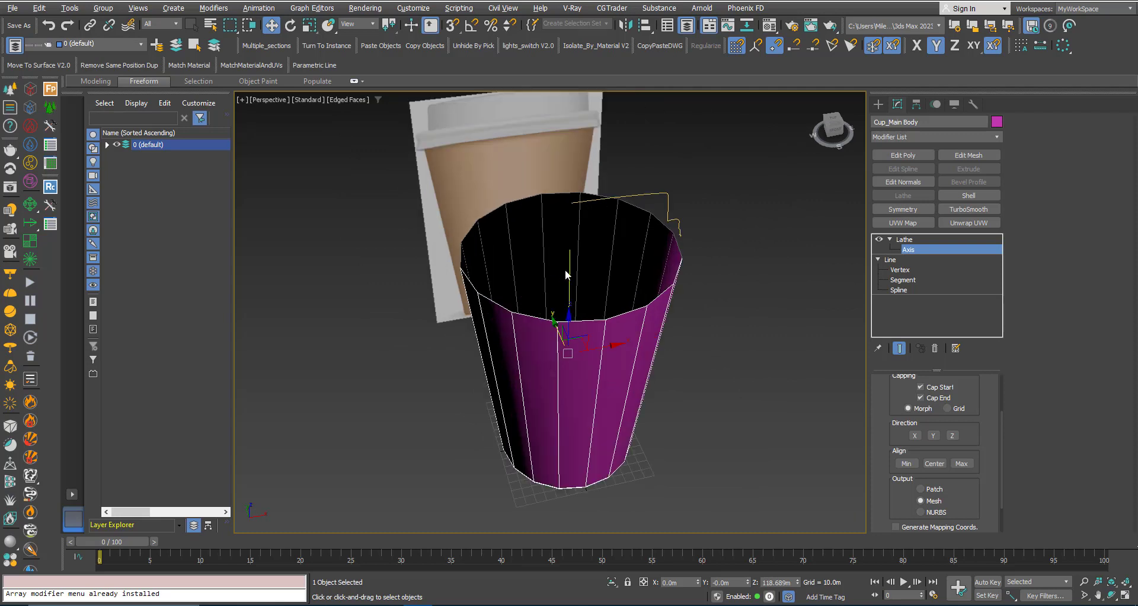
# Switch the Lathe modifier's display off and on to compare the half-profile and its axis with the revolved cup
pyautogui.click(879, 239)
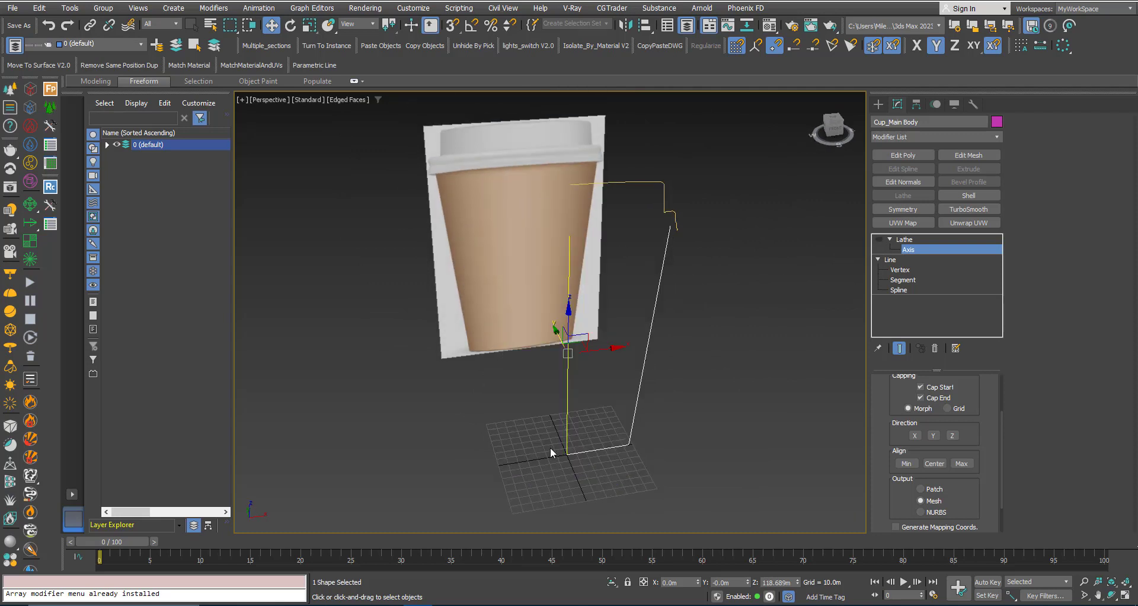
pyautogui.scroll(3, 884, 398)
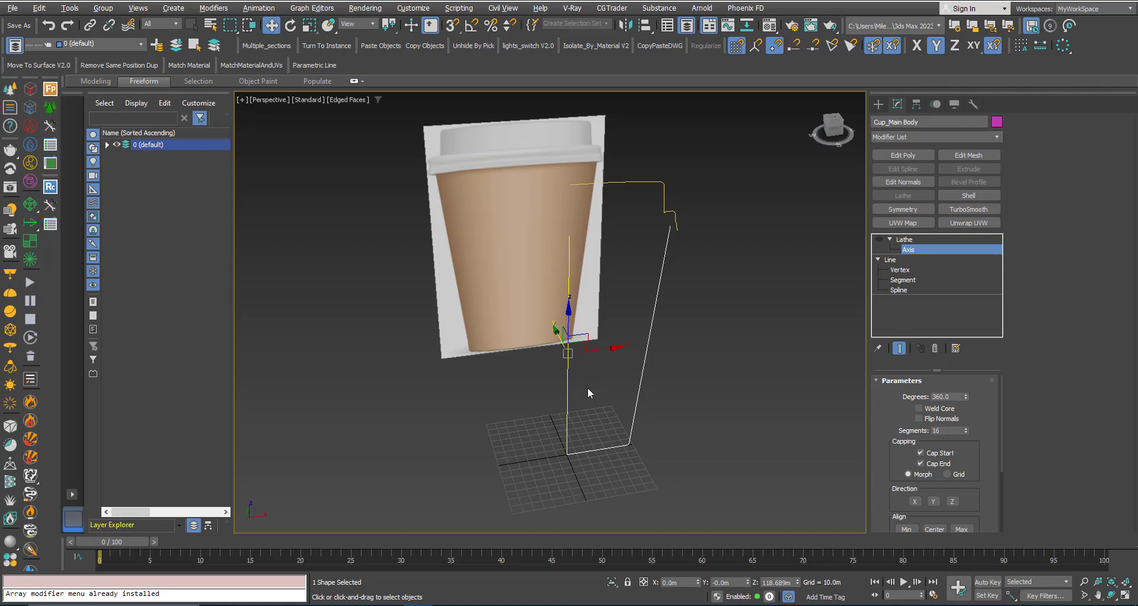
pyautogui.click(880, 240)
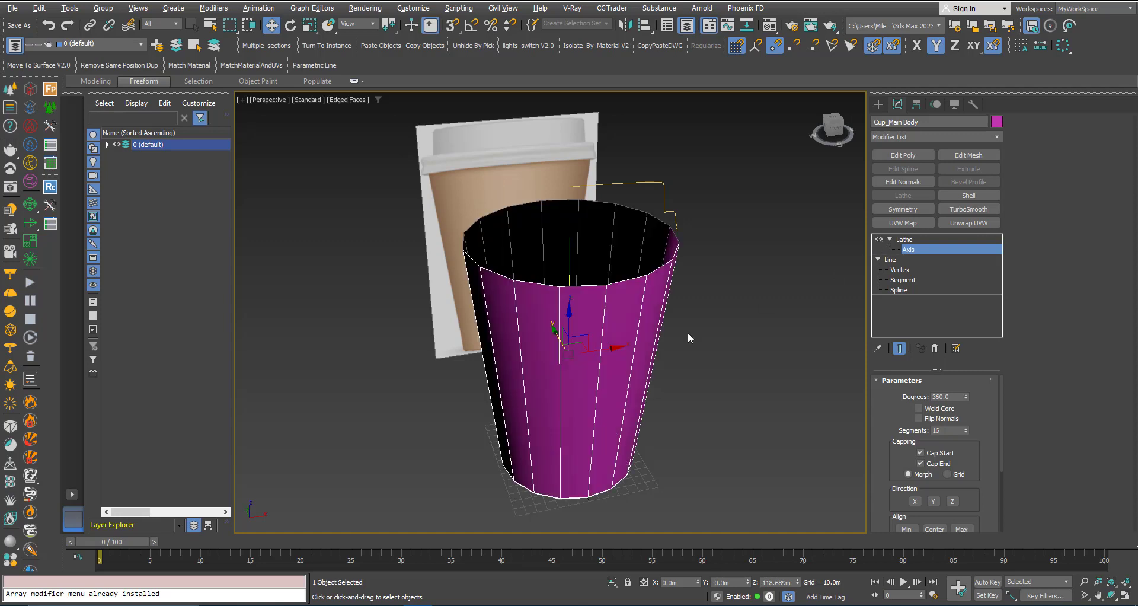
pyautogui.scroll(-3, 593, 344)
pyautogui.keyDown('alt'); pyautogui.moveTo(581, 349); pyautogui.dragTo(595, 353, button='middle'); pyautogui.keyUp('alt')
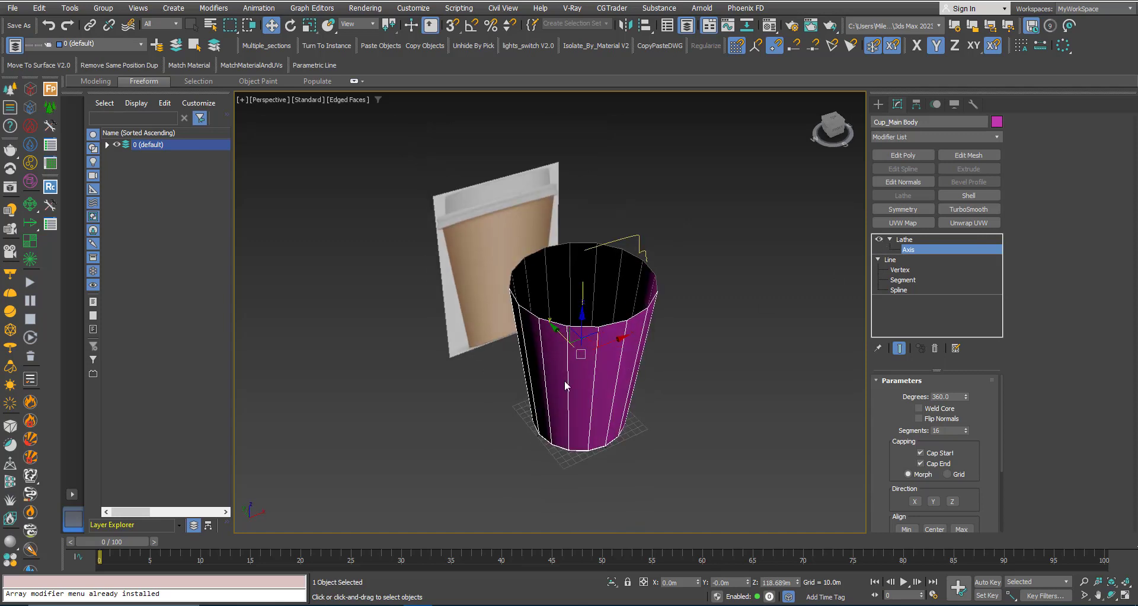
pyautogui.keyDown('alt'); pyautogui.moveTo(612, 375); pyautogui.dragTo(607, 385, button='middle'); pyautogui.keyUp('alt')
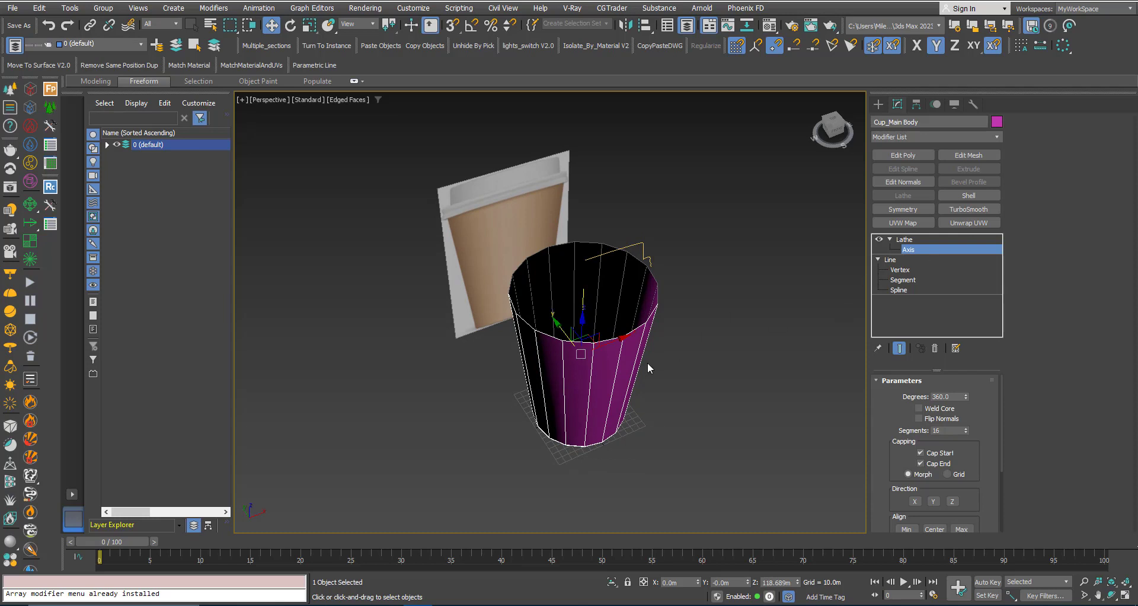
# Try moving the Lathe axis along X to see how the cup changes, and undo the move
pyautogui.moveTo(620, 342); pyautogui.dragTo(523, 382)
pyautogui.hotkey('ctrl', 'z')
pyautogui.moveTo(595, 374)
pyautogui.keyDown('alt'); pyautogui.mouseDown(button='middle')
pyautogui.moveTo(587, 356)
pyautogui.moveTo(595, 363)
pyautogui.mouseUp(button='middle'); pyautogui.keyUp('alt')
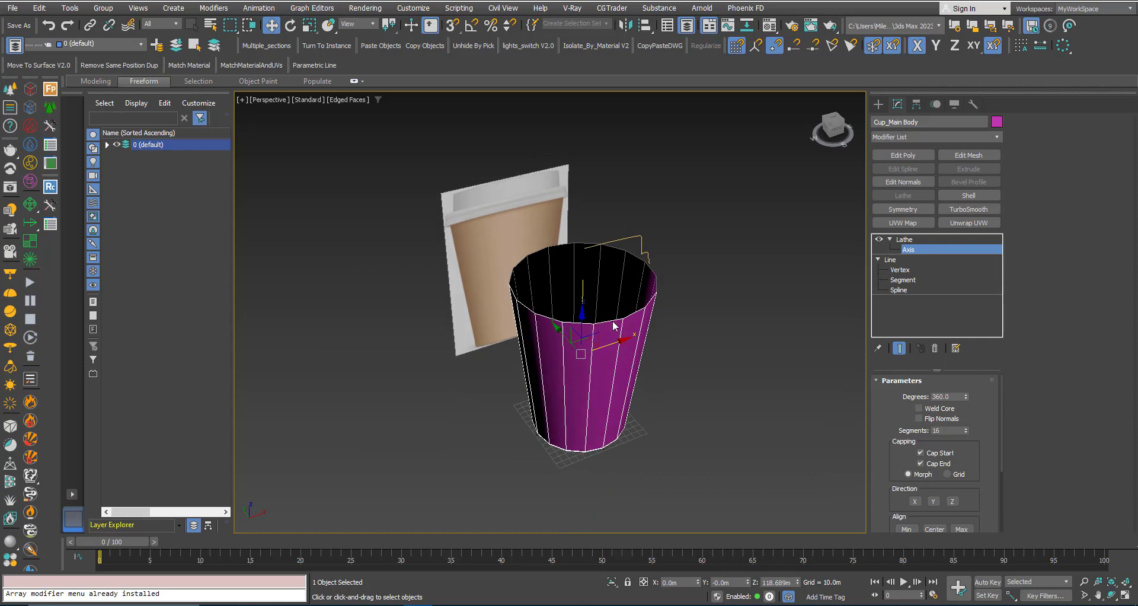
pyautogui.scroll(1, 620, 329)
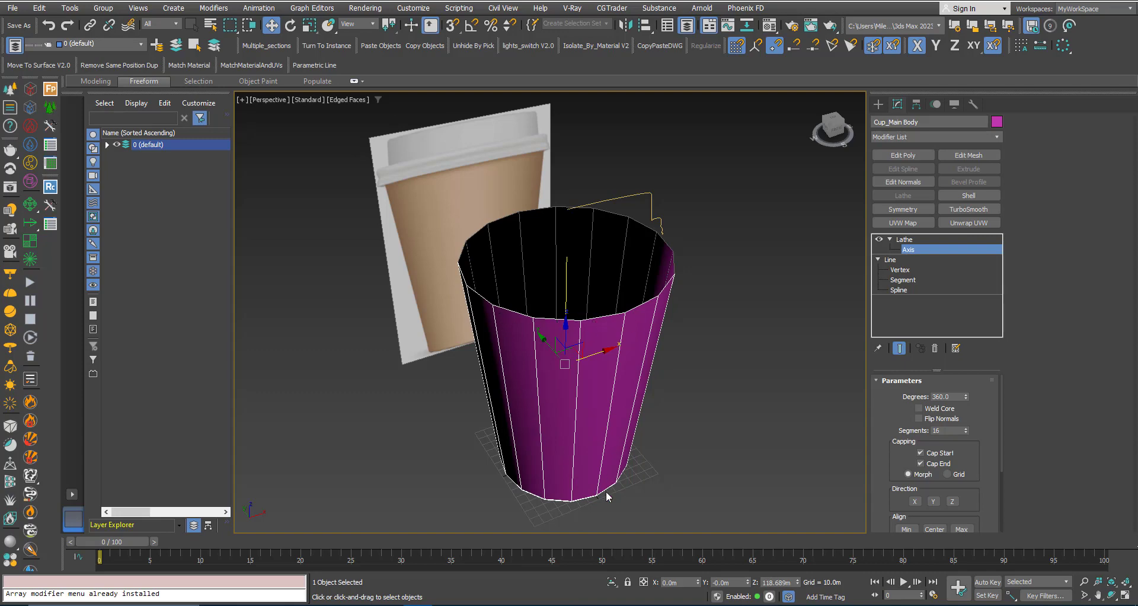
pyautogui.moveTo(571, 439)
pyautogui.keyDown('alt'); pyautogui.mouseDown(button='middle')
pyautogui.moveTo(571, 385)
pyautogui.moveTo(576, 441)
pyautogui.mouseUp(button='middle'); pyautogui.keyUp('alt')
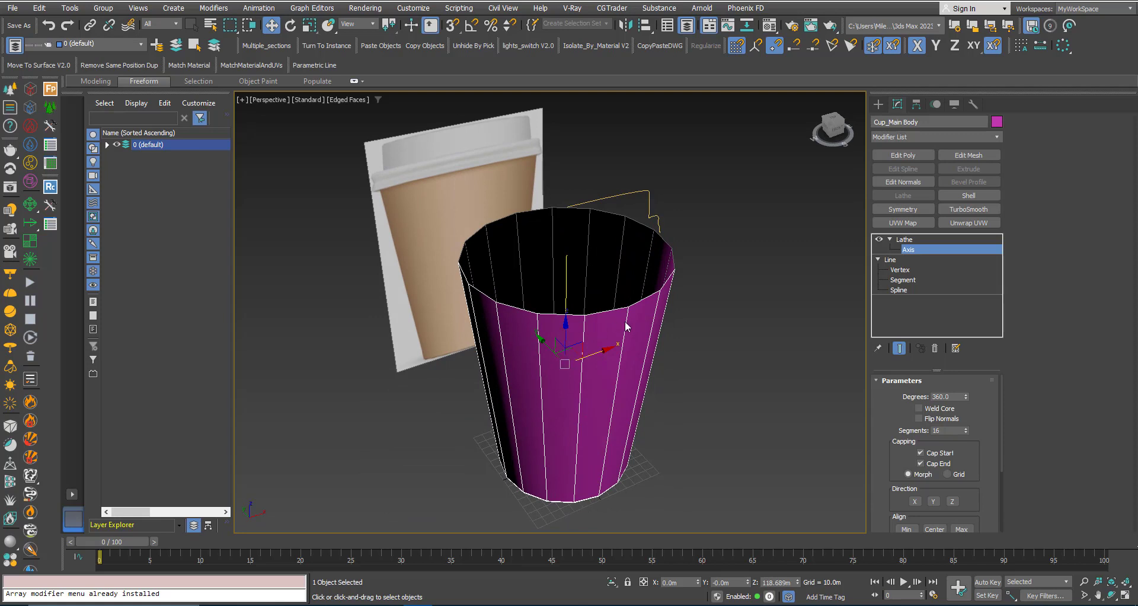
# Set the cup body's Lathe segments to 32 and turn off edged-face display
pyautogui.keyDown('alt'); pyautogui.moveTo(593, 337); pyautogui.dragTo(608, 341, button='middle'); pyautogui.keyUp('alt')
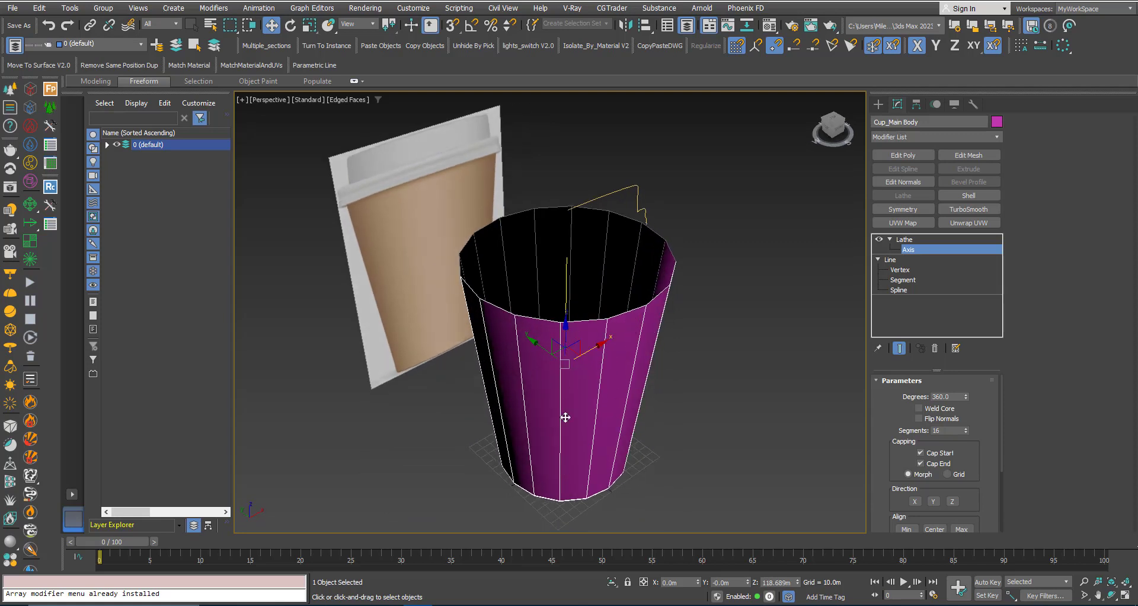
pyautogui.keyDown('alt'); pyautogui.moveTo(567, 415); pyautogui.dragTo(572, 375, button='middle'); pyautogui.keyUp('alt')
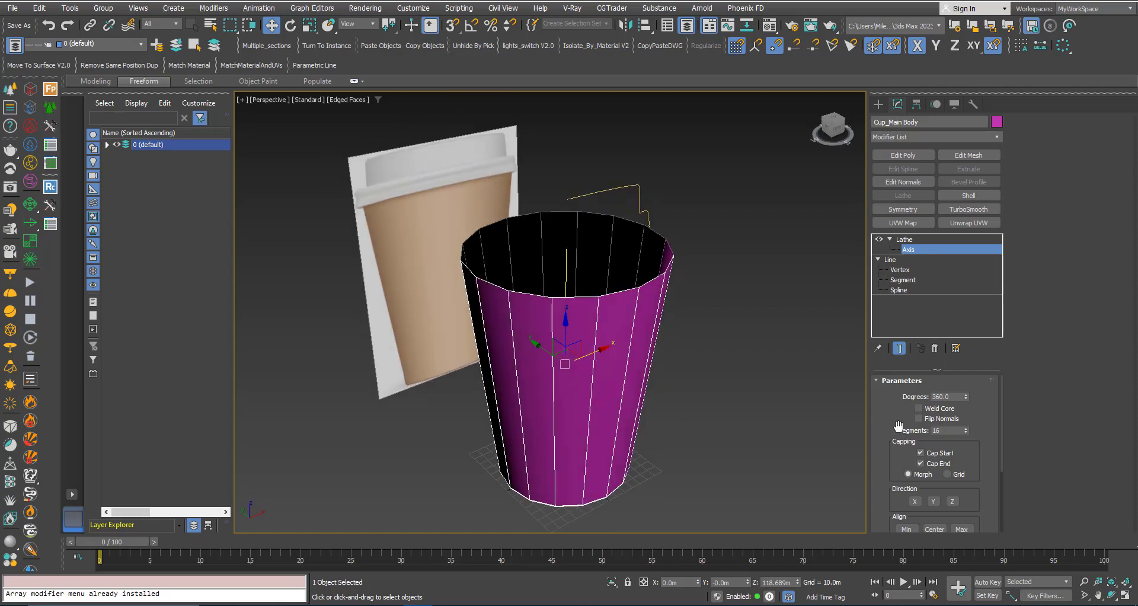
pyautogui.click(934, 430)
pyautogui.write('32')
pyautogui.press('Return')
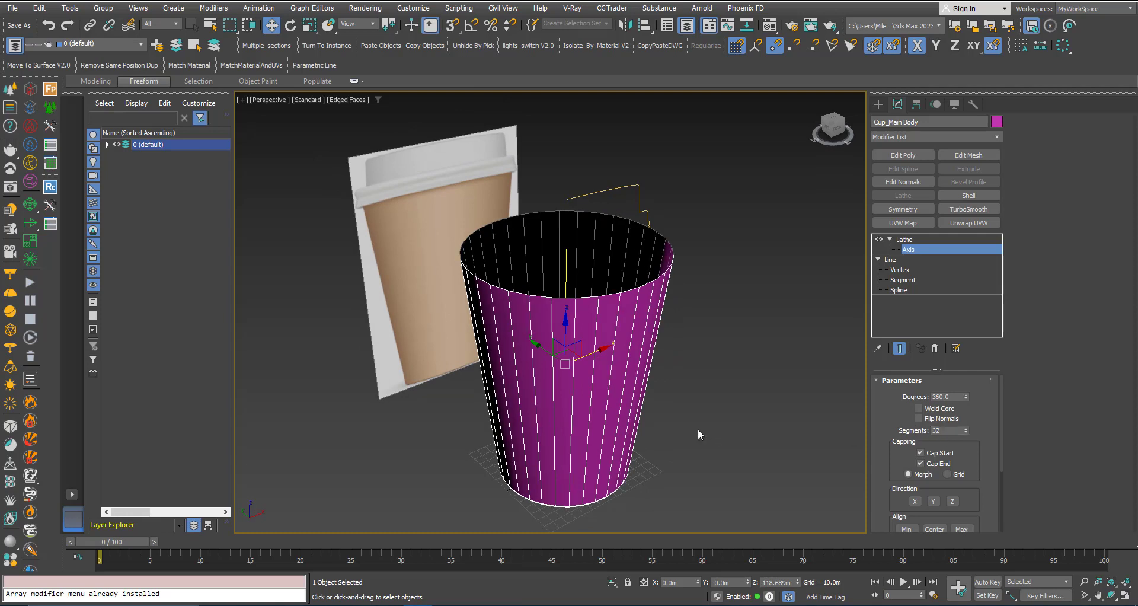
pyautogui.press('F4')
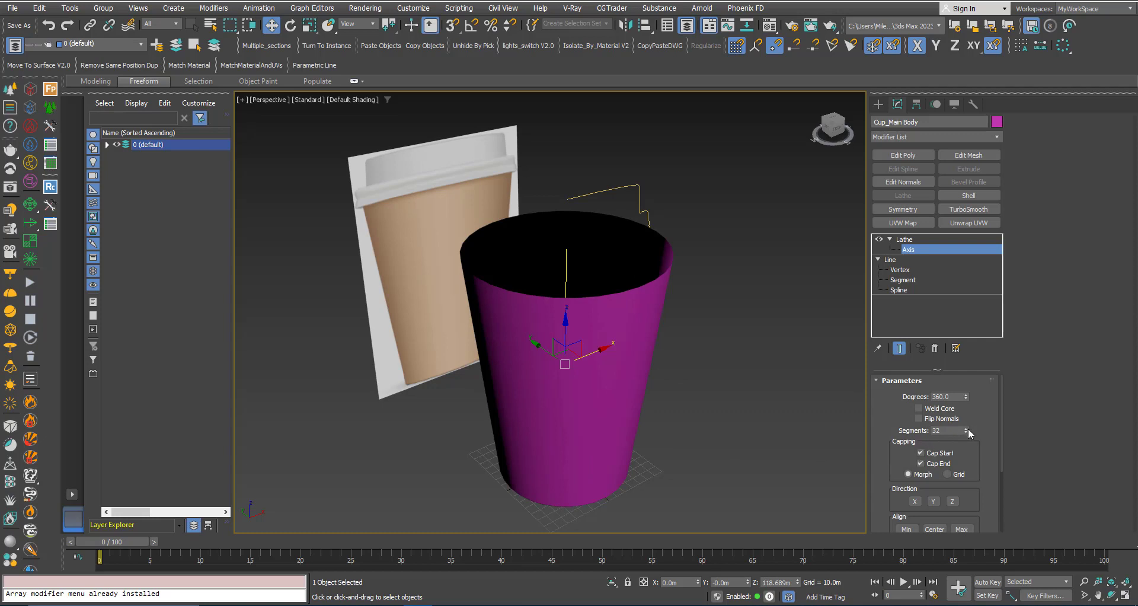
# Try adjusting the cup body's Lathe segment count and set it back to 32
pyautogui.moveTo(967, 433)
pyautogui.mouseDown()
pyautogui.moveTo(967, 443)
pyautogui.moveTo(964, 416)
pyautogui.mouseUp()
pyautogui.write('32')
pyautogui.moveTo(893, 455); pyautogui.dragTo(896, 425)
# Examine the centre of the cup's underside up close for shading errors
pyautogui.keyDown('alt'); pyautogui.moveTo(605, 399); pyautogui.dragTo(643, 250, button='middle'); pyautogui.keyUp('alt')
pyautogui.scroll(8, 609, 396)
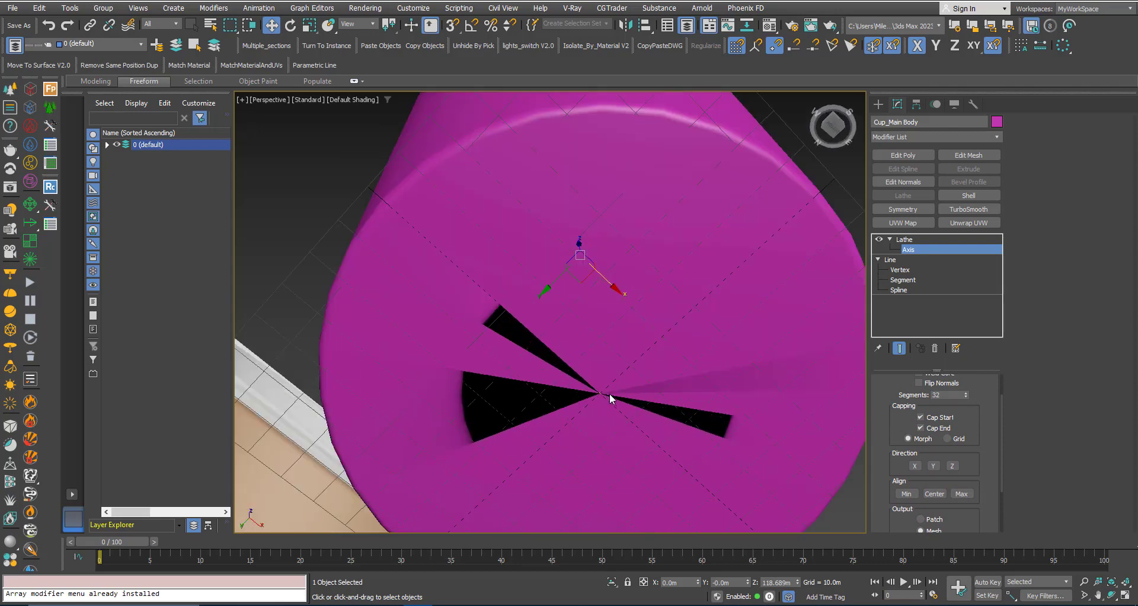
pyautogui.scroll(-7, 586, 351)
pyautogui.scroll(1, 571, 256)
pyautogui.keyDown('alt'); pyautogui.moveTo(571, 256); pyautogui.dragTo(605, 281, button='middle'); pyautogui.keyUp('alt')
pyautogui.scroll(3, 876, 440)
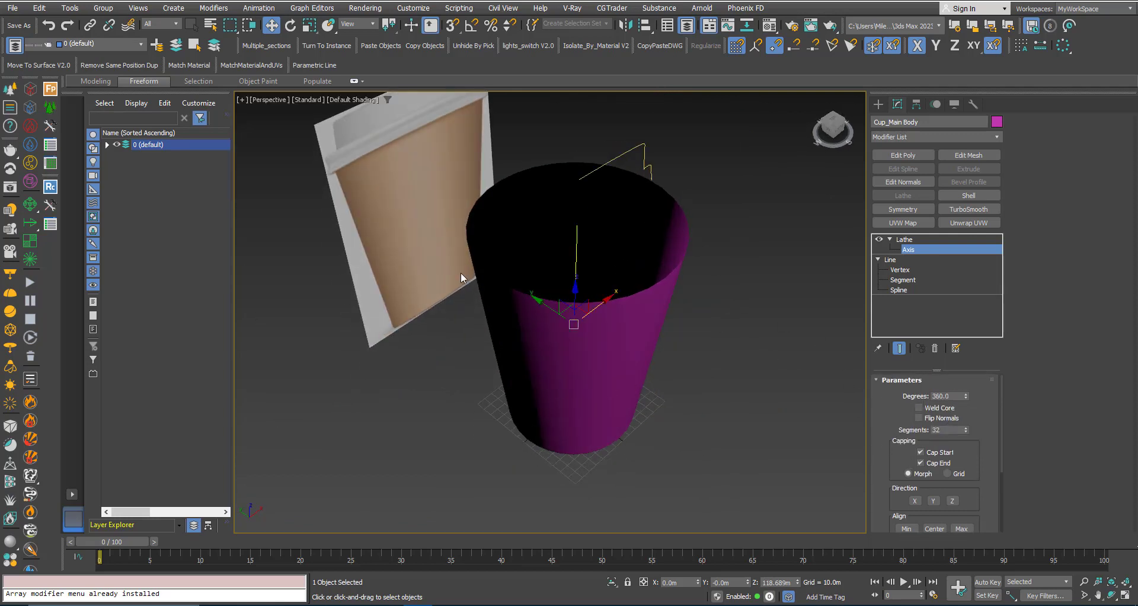
pyautogui.keyDown('alt'); pyautogui.moveTo(674, 296); pyautogui.dragTo(622, 202, button='middle'); pyautogui.keyUp('alt')
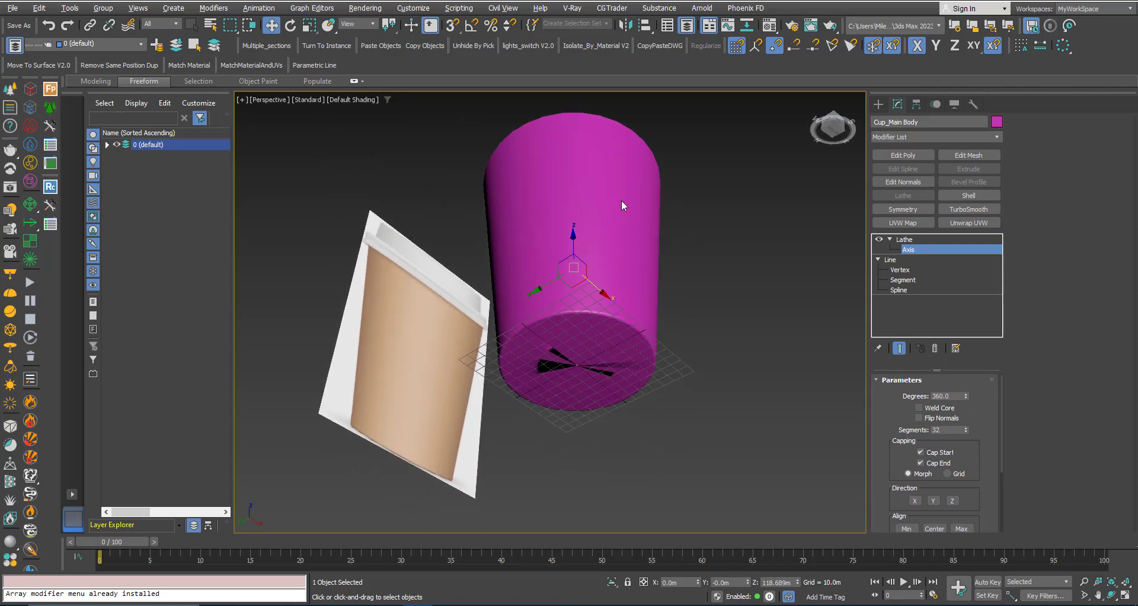
pyautogui.scroll(2, 574, 368)
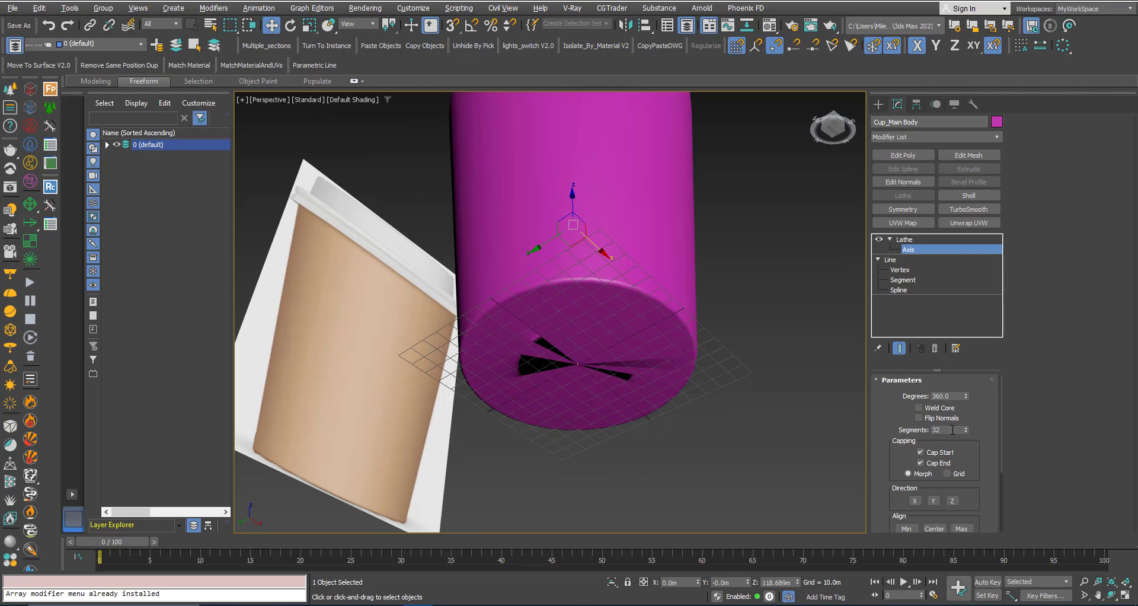
pyautogui.scroll(3, 577, 373)
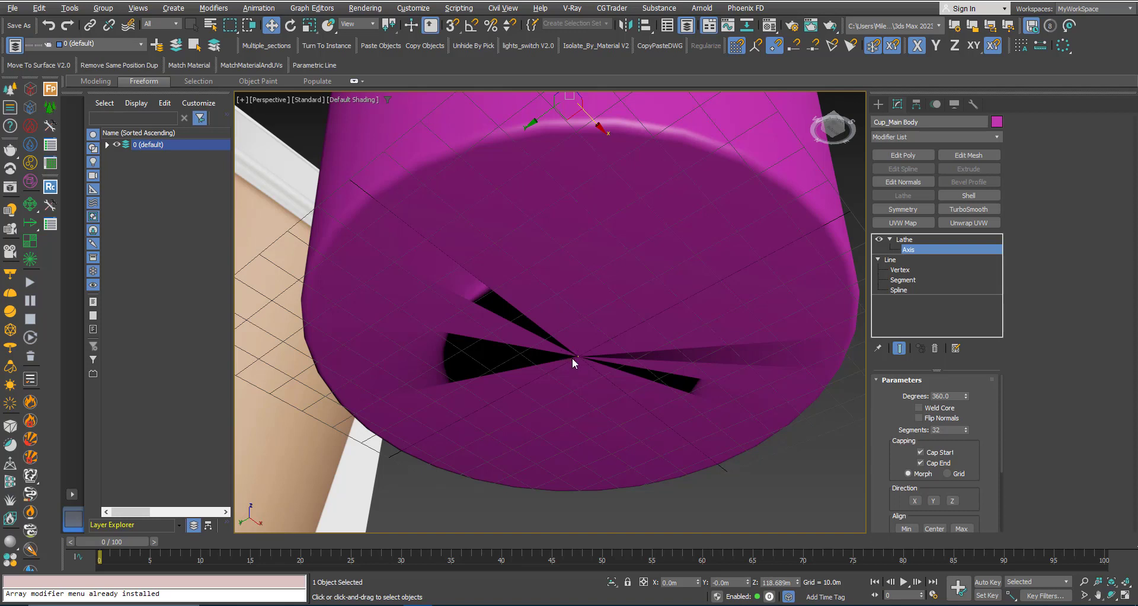
# Try Weld Core on the cup body's Lathe modifier and turn it back off
pyautogui.click(919, 408)
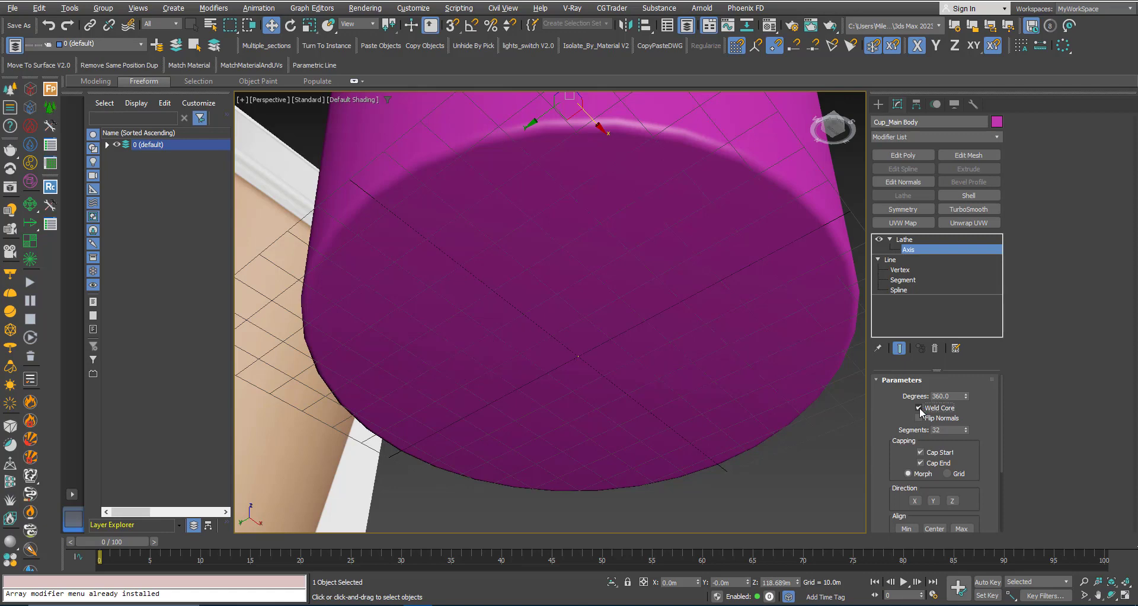
pyautogui.scroll(-5, 572, 332)
pyautogui.keyDown('alt'); pyautogui.moveTo(578, 359); pyautogui.dragTo(649, 380, button='middle'); pyautogui.keyUp('alt')
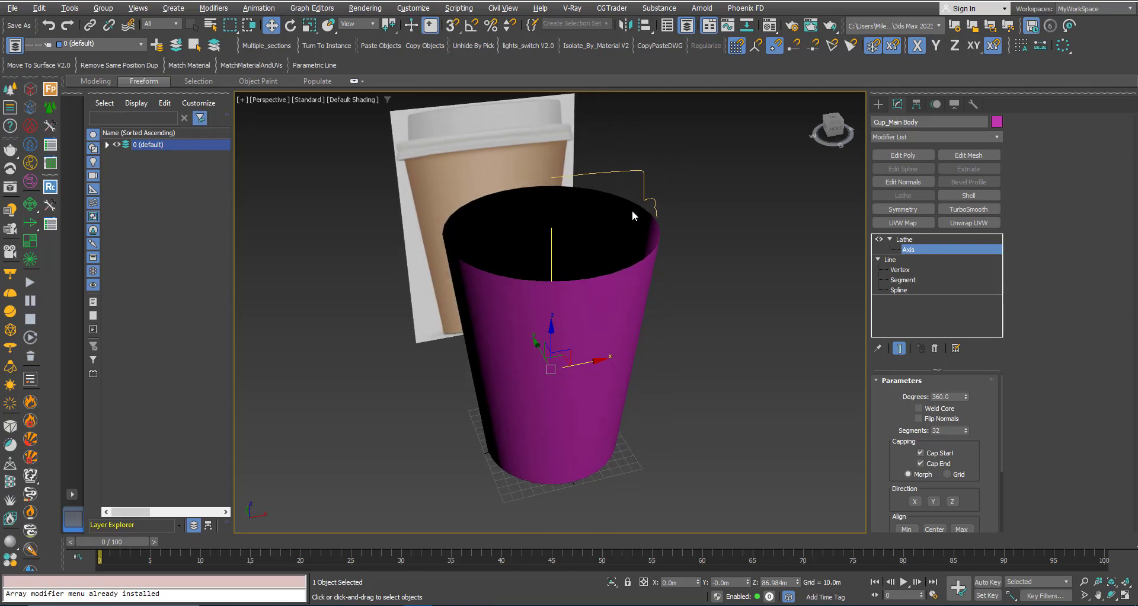
# Leave the cup's Lathe axis level and apply a Lathe modifier to the lid's half-profile spline
pyautogui.click(904, 239)
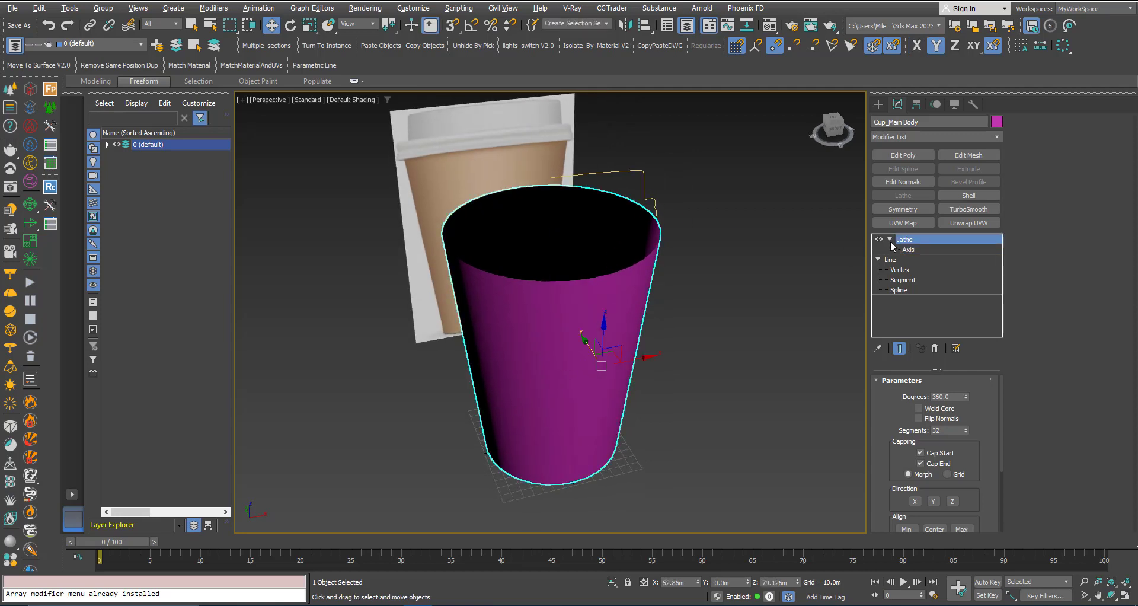
pyautogui.click(680, 229)
pyautogui.click(650, 197)
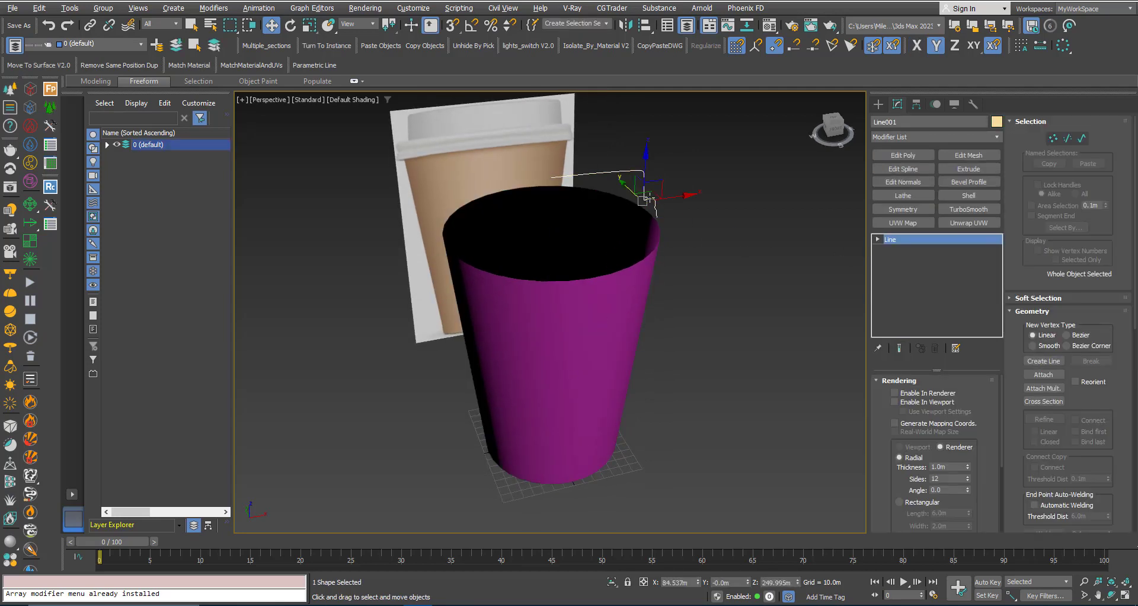
pyautogui.click(924, 140)
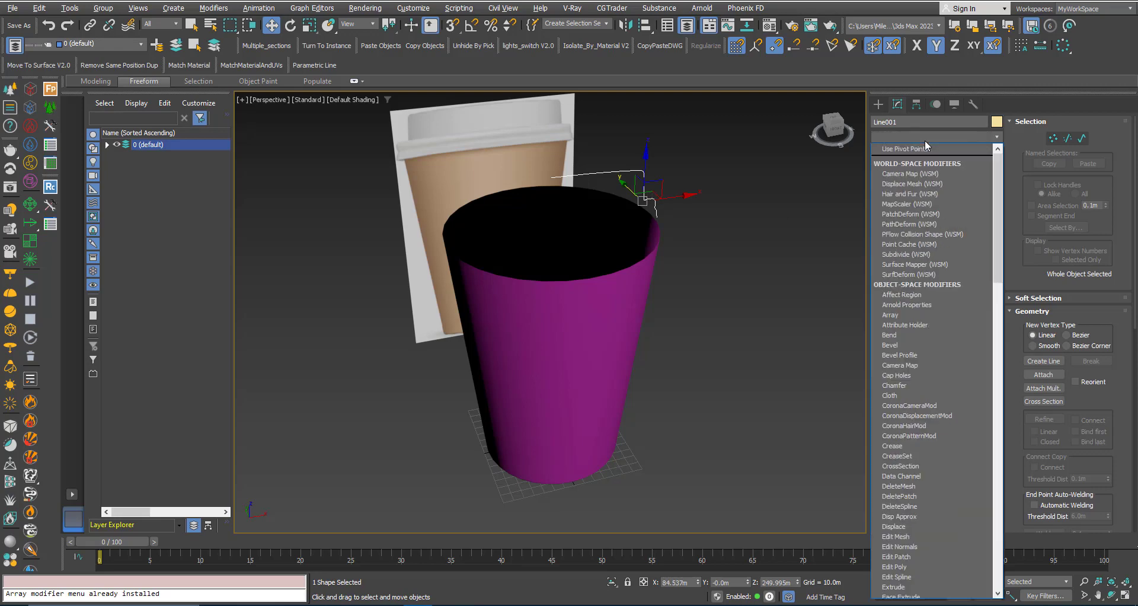
pyautogui.press('l')
pyautogui.press('Return')
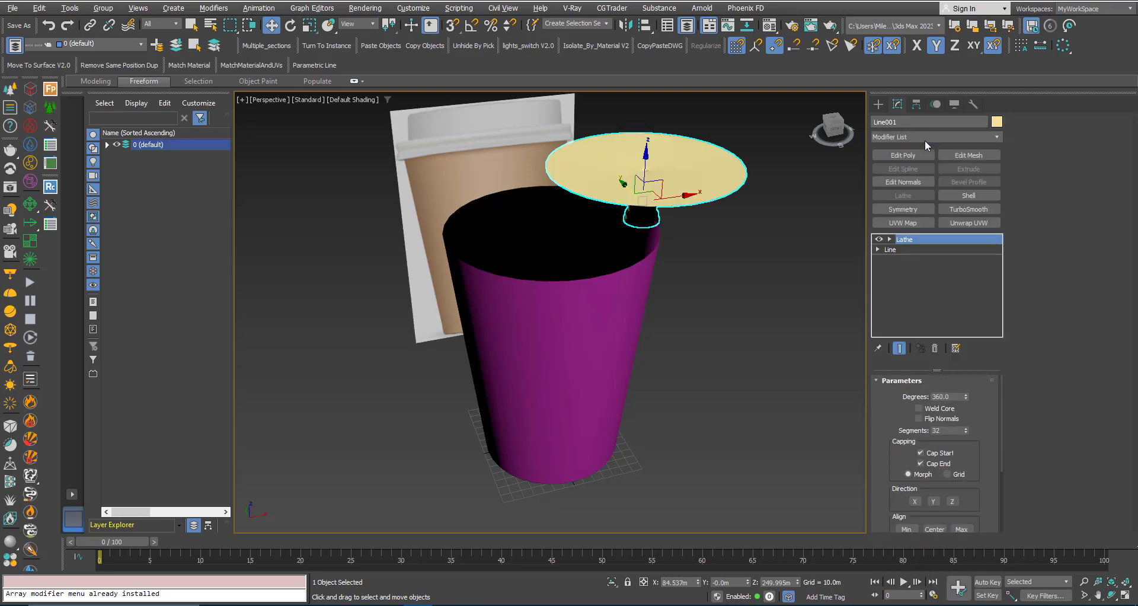
# Align the lid's Lathe axis to Min and turn on Weld Core
pyautogui.click(905, 529)
pyautogui.moveTo(610, 333); pyautogui.dragTo(569, 332, button='middle')
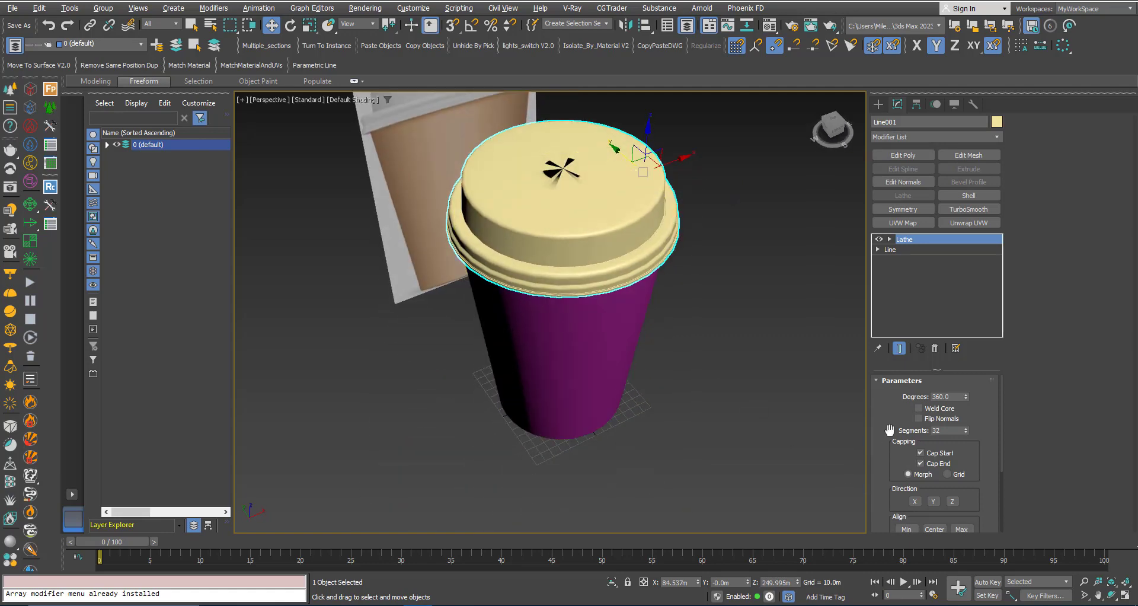
pyautogui.click(919, 408)
pyautogui.keyDown('alt'); pyautogui.moveTo(548, 280); pyautogui.dragTo(573, 266, button='middle'); pyautogui.keyUp('alt')
# Change the lid's object color to white and deselect it
pyautogui.click(994, 124)
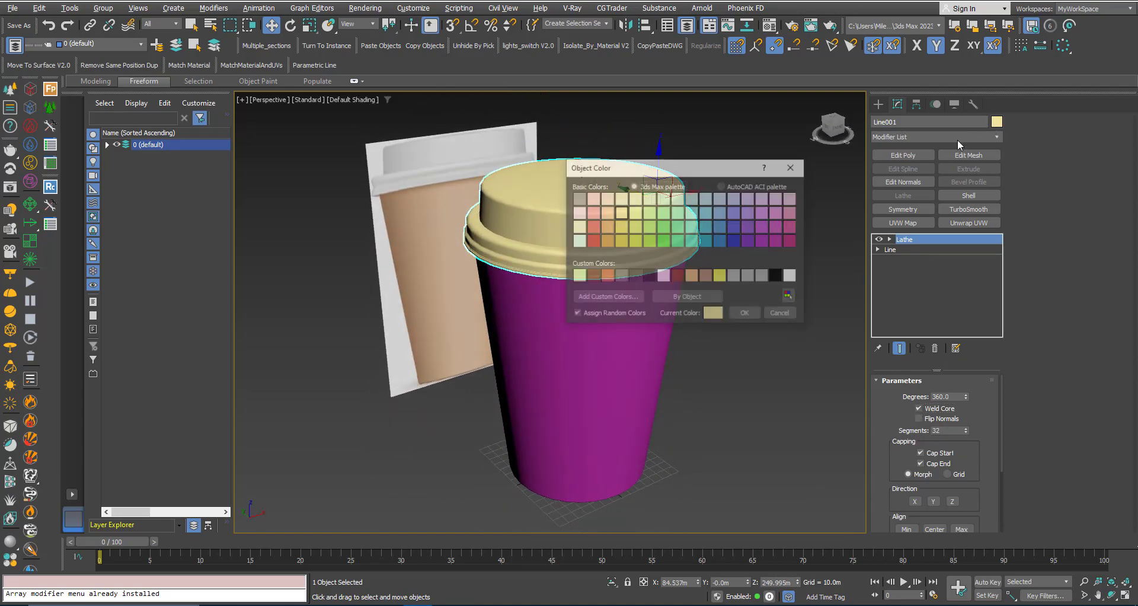
pyautogui.click(791, 276)
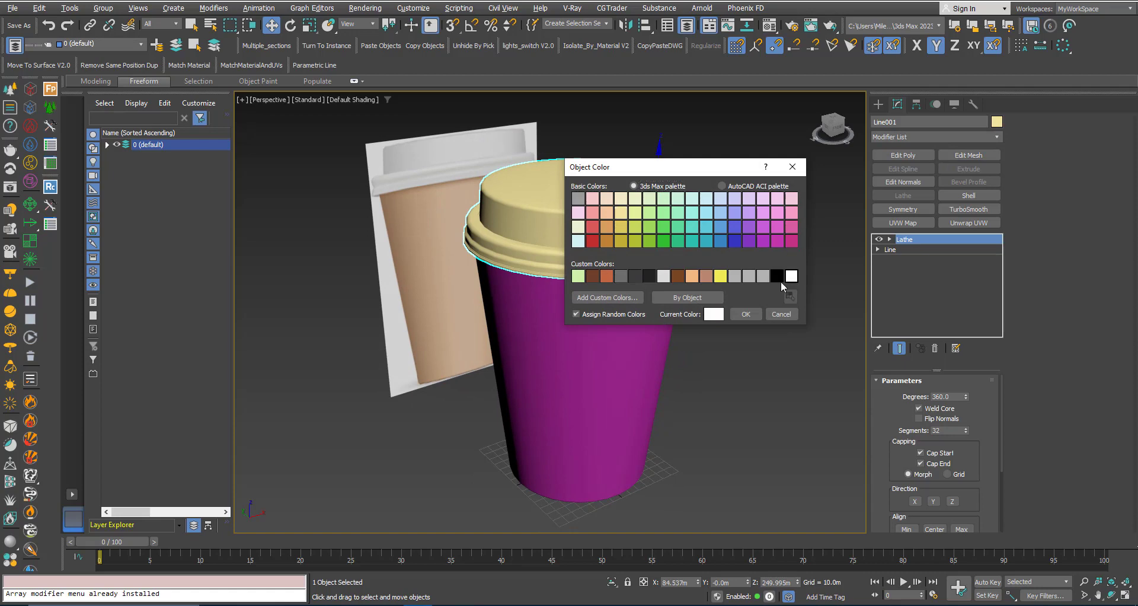
pyautogui.click(745, 314)
pyautogui.click(755, 329)
# Set the lid's Lathe segments to 64 to smooth its rim
pyautogui.moveTo(586, 333)
pyautogui.mouseDown(button='middle')
pyautogui.moveTo(586, 293)
pyautogui.moveTo(558, 326)
pyautogui.moveTo(617, 343)
pyautogui.moveTo(597, 348)
pyautogui.mouseUp(button='middle')
pyautogui.scroll(3, 670, 259)
pyautogui.scroll(2, 676, 258)
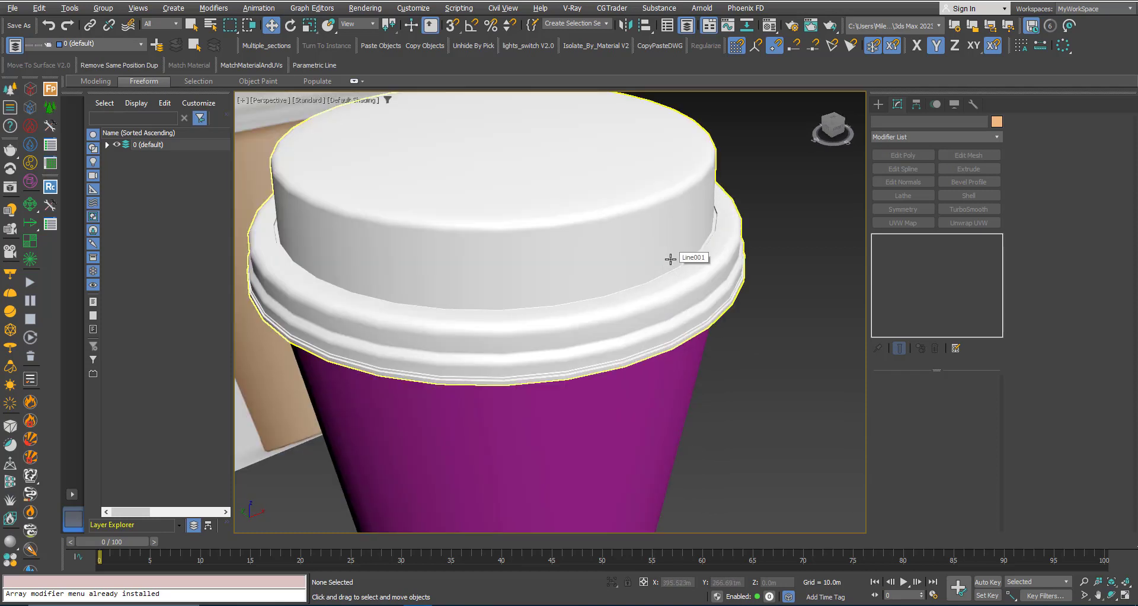
pyautogui.scroll(-3, 668, 257)
pyautogui.scroll(4, 691, 266)
pyautogui.press('q')
pyautogui.click(691, 274)
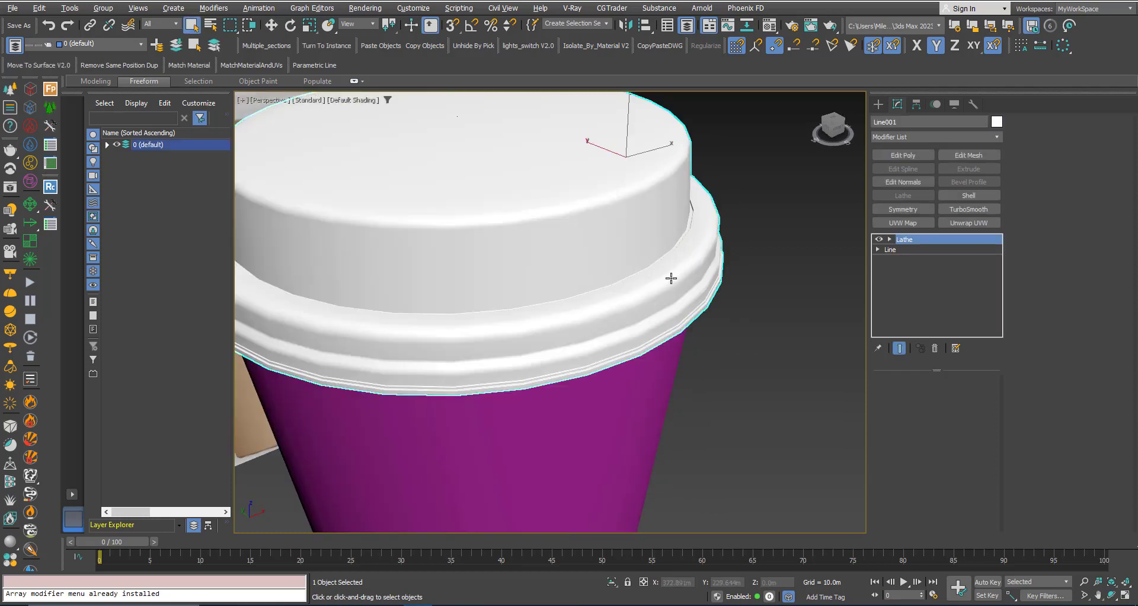
pyautogui.doubleClick(942, 430)
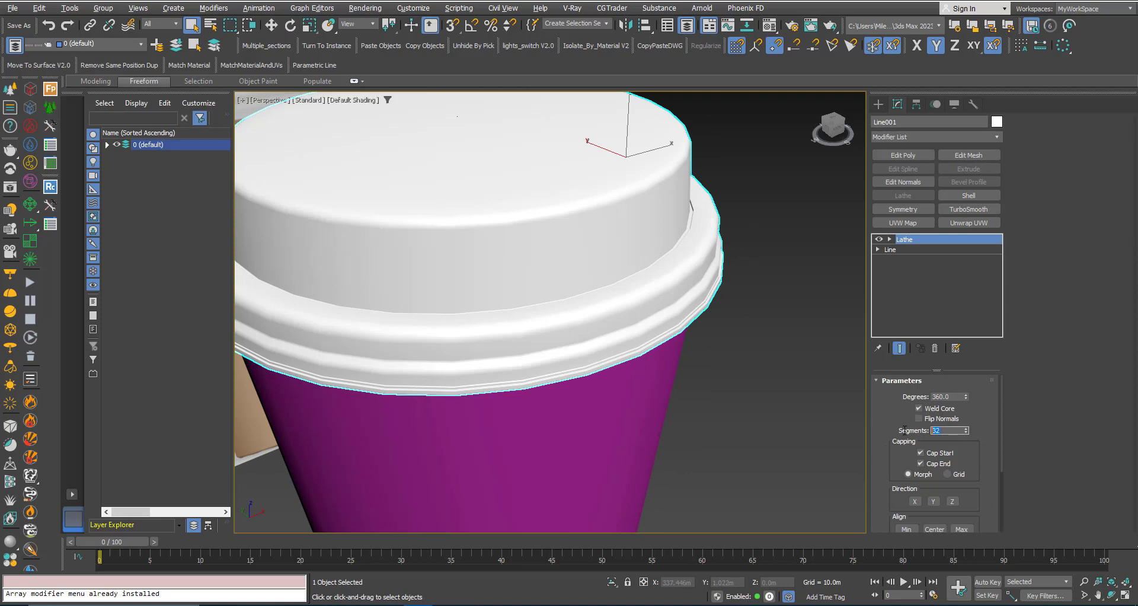
pyautogui.write('64')
pyautogui.press('Return')
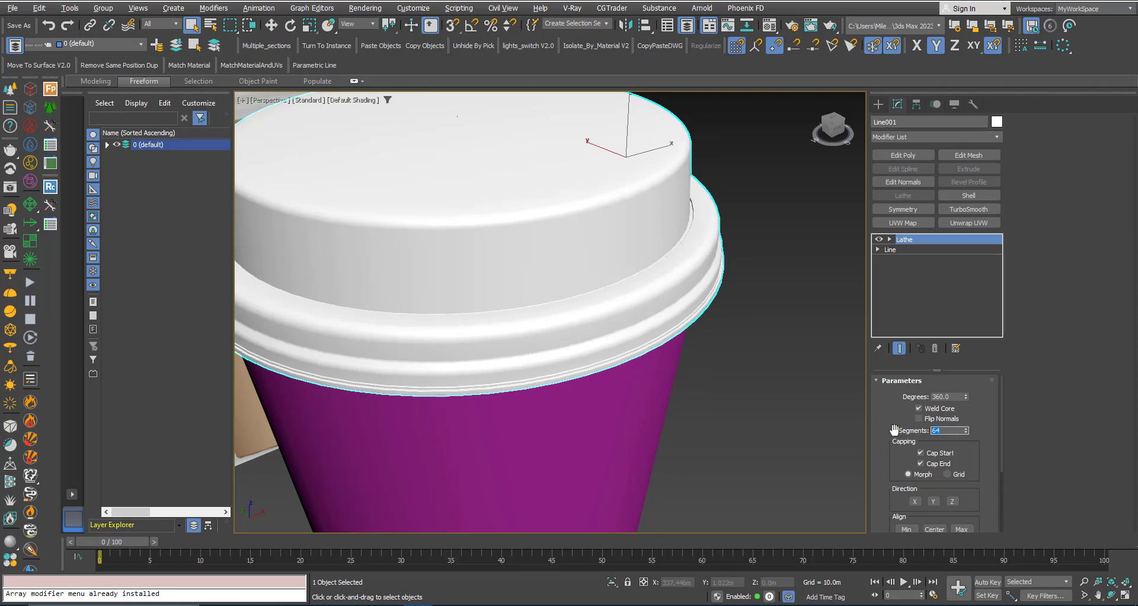
pyautogui.scroll(-6, 737, 361)
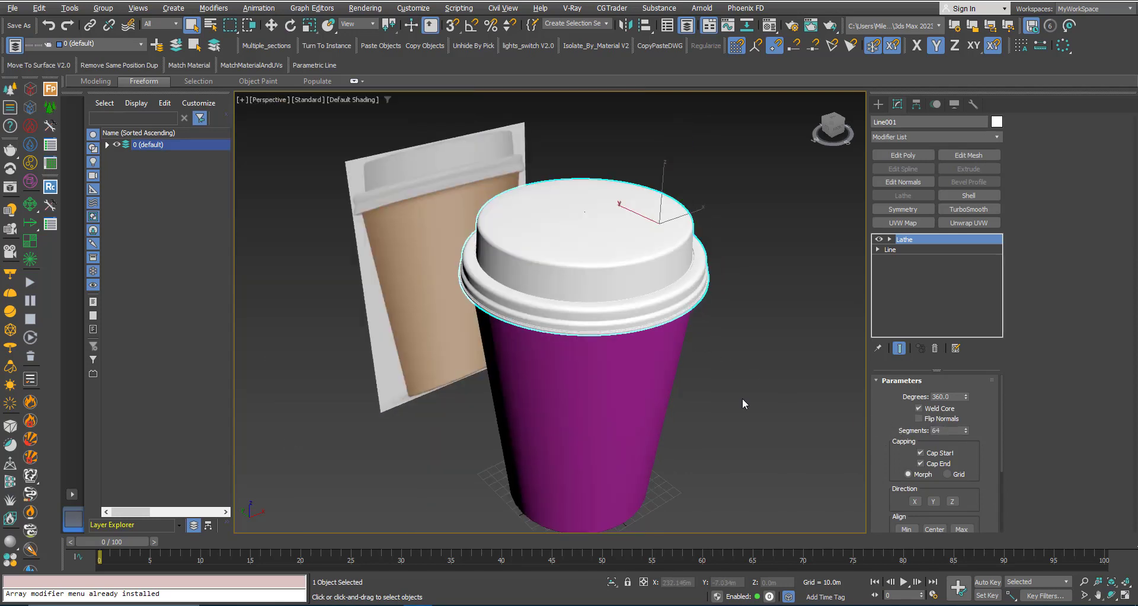
# Set the cup body's Lathe segments to 64
pyautogui.click(742, 397)
pyautogui.click(604, 409)
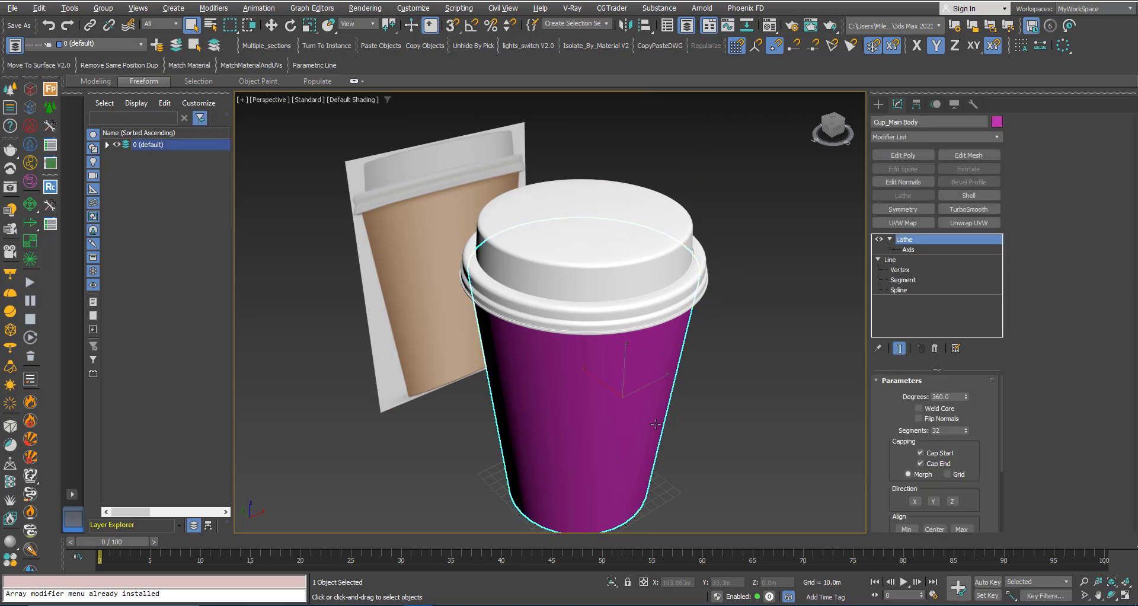
pyautogui.doubleClick(939, 430)
pyautogui.write('64')
pyautogui.click(704, 418)
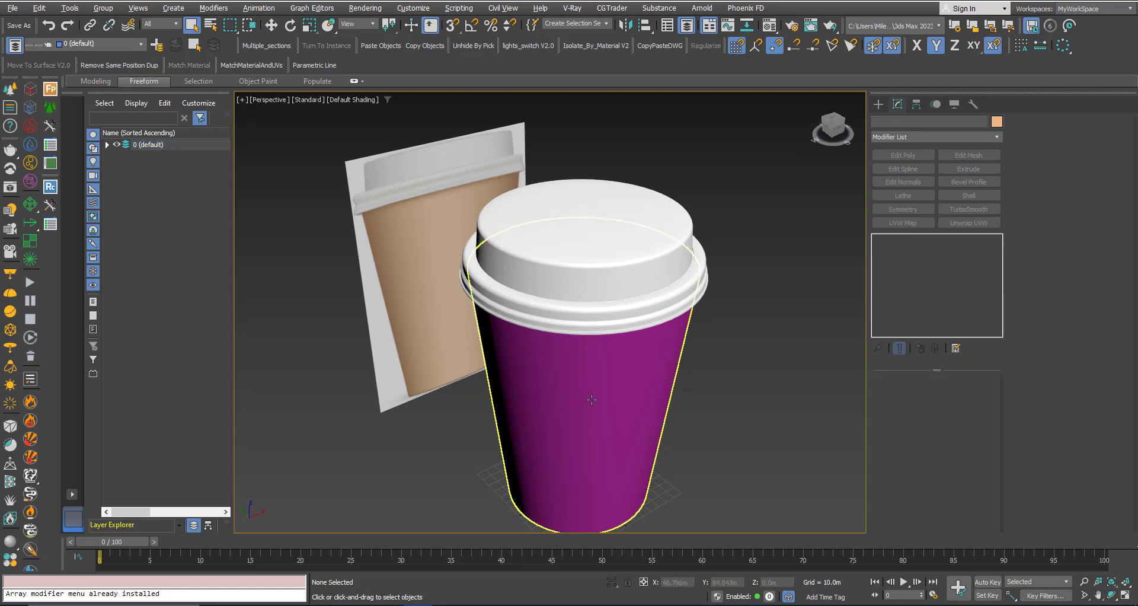
# Turn on Weld Core for the cup body's Lathe to clean up the centre of its base
pyautogui.keyDown('alt'); pyautogui.moveTo(599, 355); pyautogui.dragTo(579, 265, button='middle'); pyautogui.keyUp('alt')
pyautogui.click(579, 265)
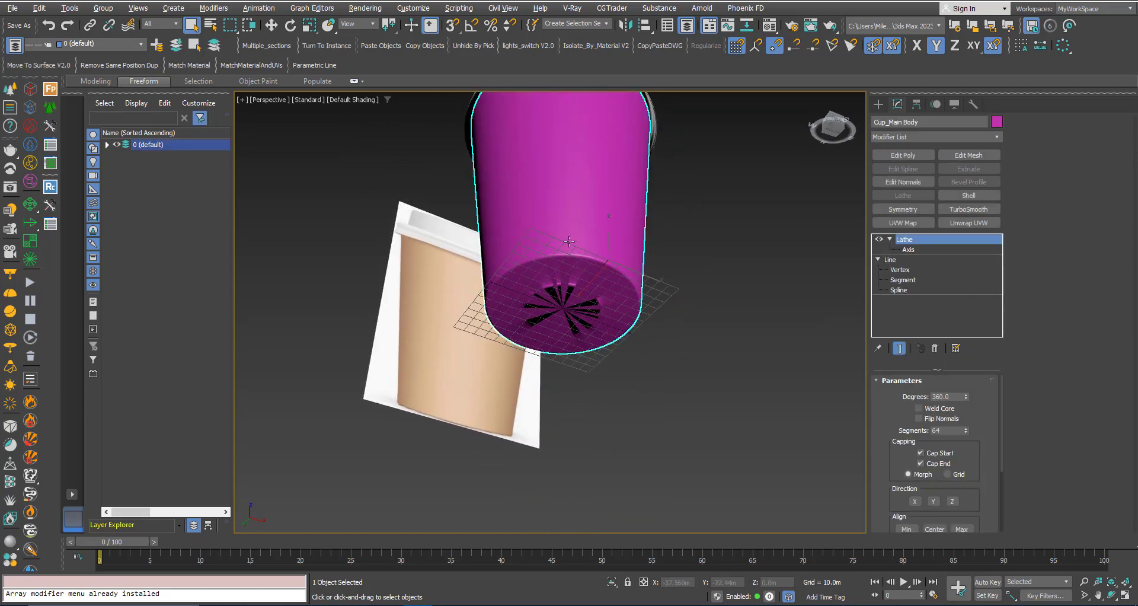
pyautogui.click(919, 408)
pyautogui.keyDown('alt'); pyautogui.moveTo(628, 290); pyautogui.dragTo(638, 349, button='middle'); pyautogui.keyUp('alt')
pyautogui.scroll(-5, 885, 489)
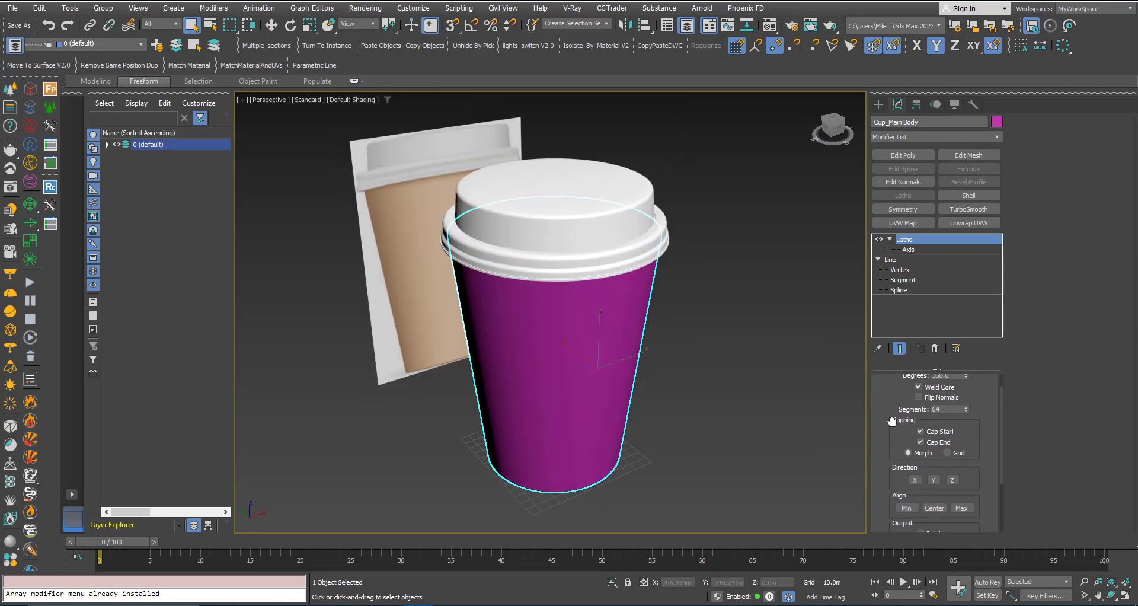
# Try a Lathe sweep of 90 degrees on the cup body and inspect the partial revolution
pyautogui.scroll(5, 887, 477)
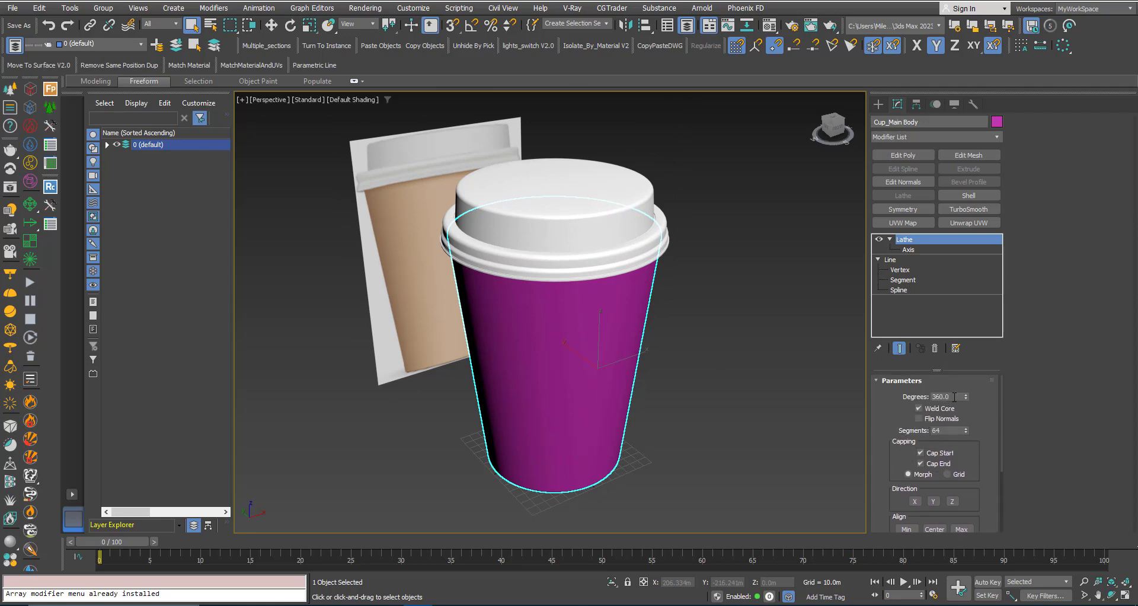
pyautogui.keyDown('alt'); pyautogui.moveTo(555, 369); pyautogui.dragTo(597, 345, button='middle'); pyautogui.keyUp('alt')
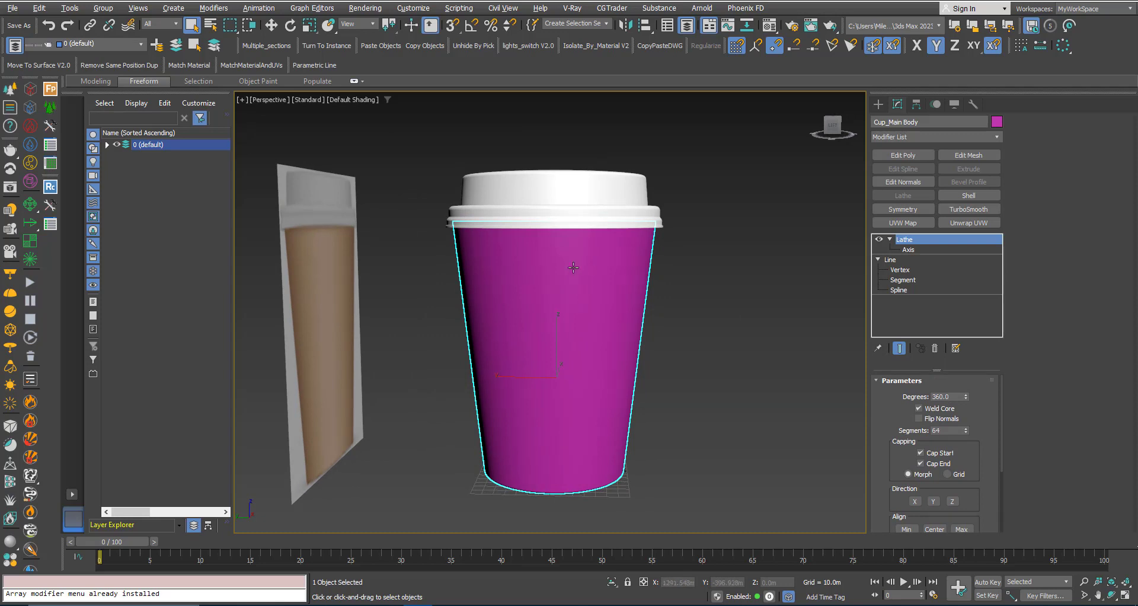
pyautogui.keyDown('alt'); pyautogui.moveTo(522, 272); pyautogui.dragTo(498, 282, button='middle'); pyautogui.keyUp('alt')
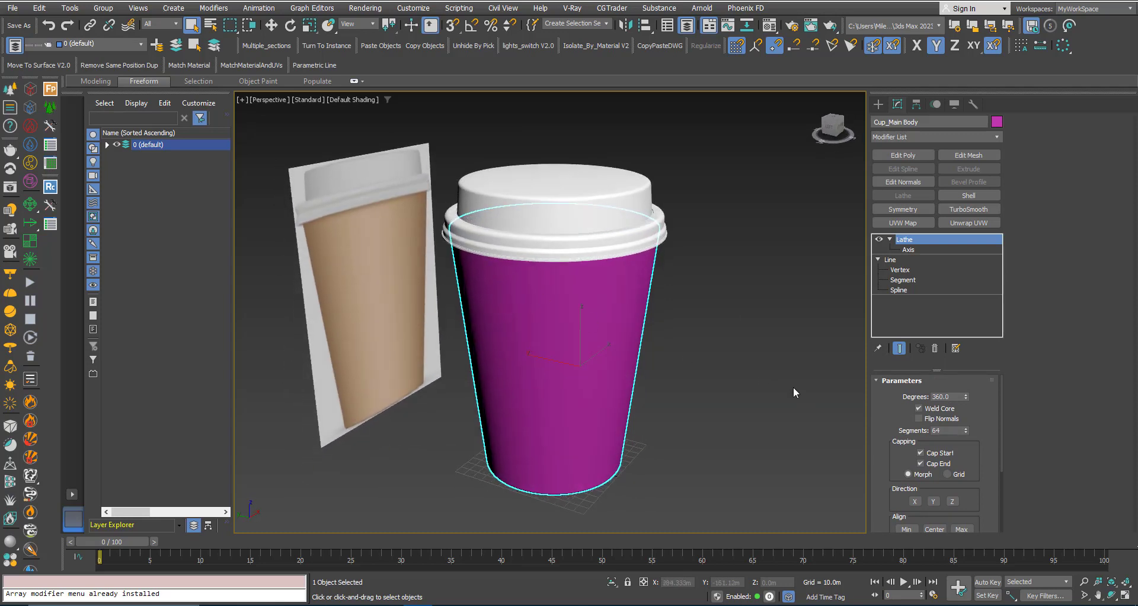
pyautogui.moveTo(948, 396); pyautogui.dragTo(897, 393)
pyautogui.write('90')
pyautogui.press('Return')
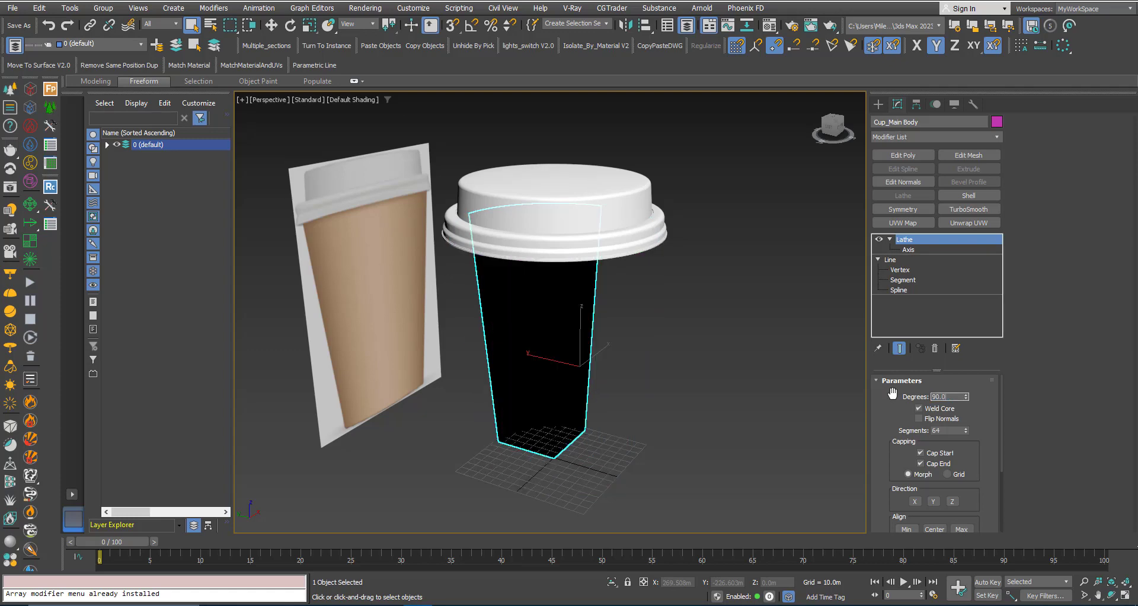
pyautogui.moveTo(573, 400); pyautogui.dragTo(468, 407, button='middle')
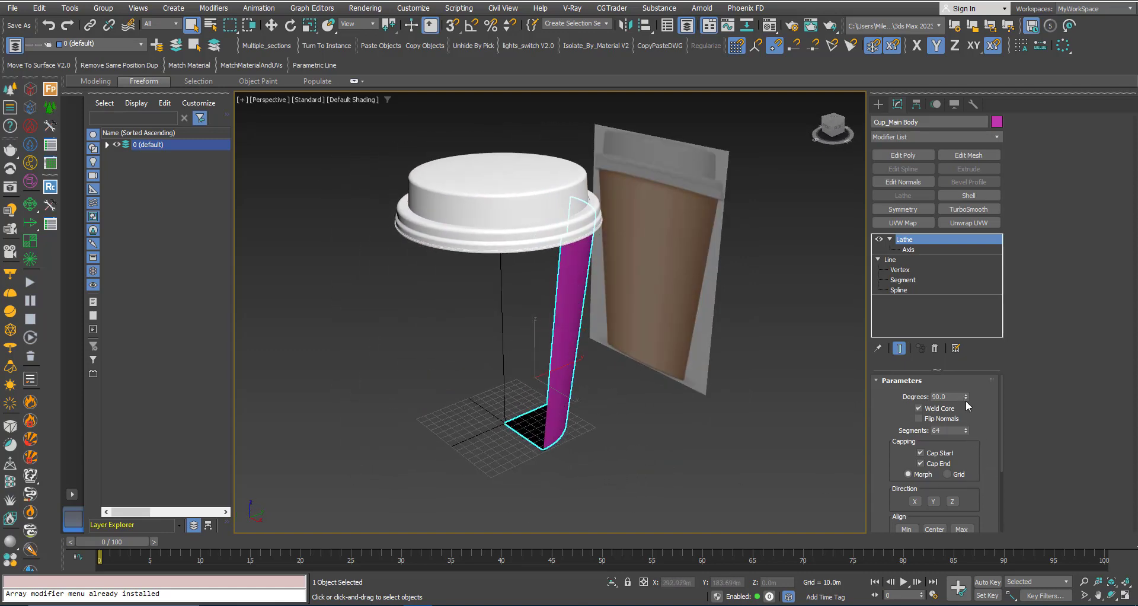
# Vary the cup body's Lathe degrees to see the sweep change, and restore it to 360
pyautogui.moveTo(966, 397); pyautogui.dragTo(882, 248)
pyautogui.click(960, 396)
pyautogui.write('360')
pyautogui.press('Return')
pyautogui.hotkey('shift', 'z')
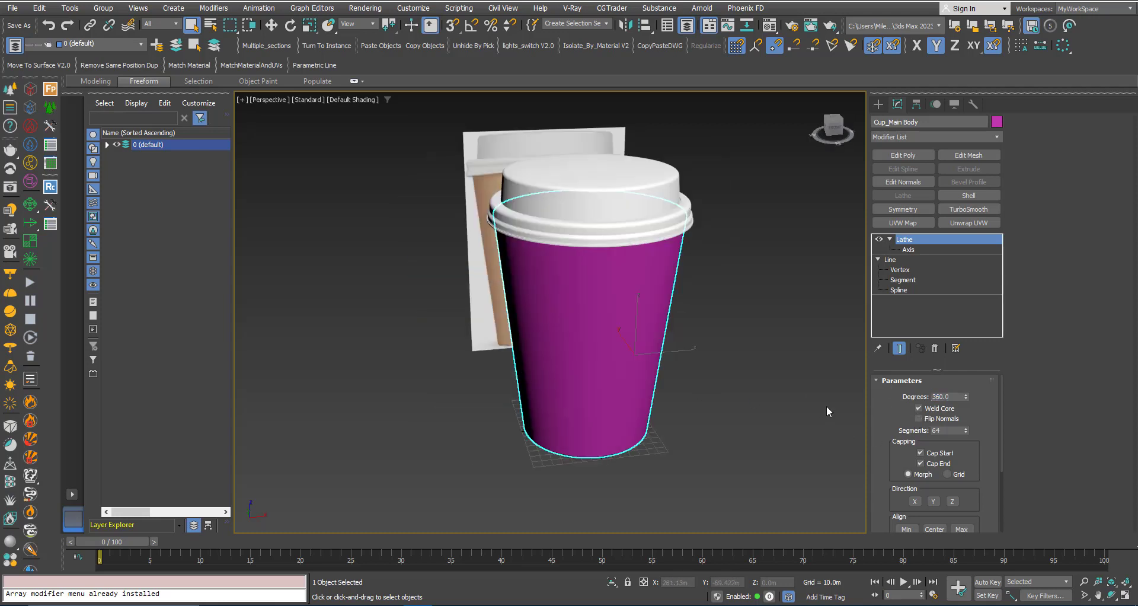
# Turn on Flip Normals for the cup body's Lathe and check its outer surface
pyautogui.keyDown('alt'); pyautogui.moveTo(579, 328); pyautogui.dragTo(584, 275, button='middle'); pyautogui.keyUp('alt')
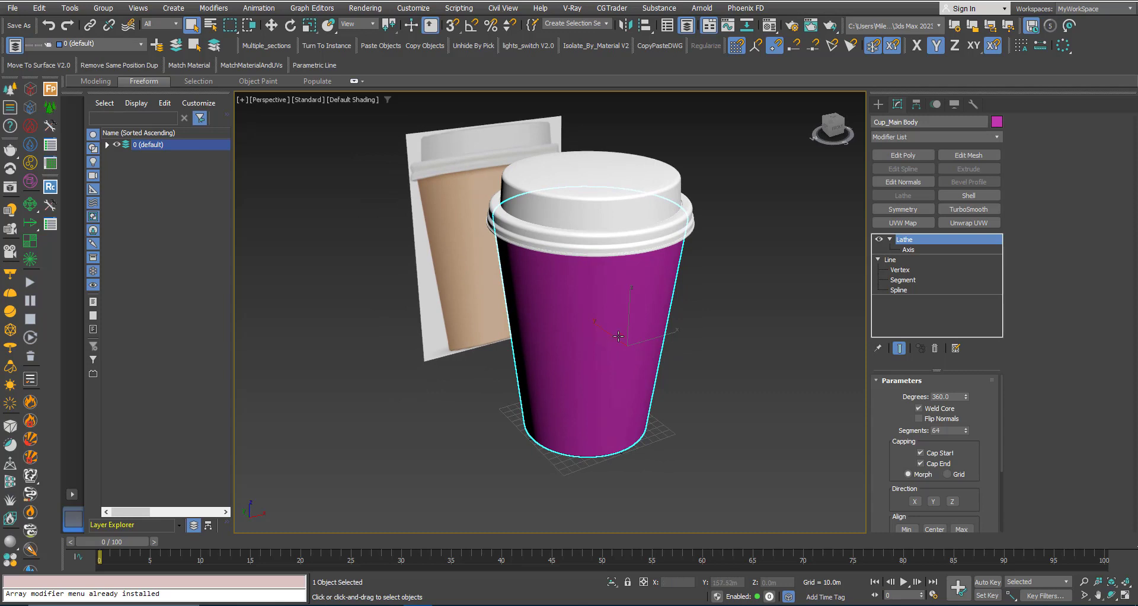
pyautogui.click(919, 419)
pyautogui.keyDown('alt'); pyautogui.moveTo(561, 308); pyautogui.dragTo(592, 288, button='middle'); pyautogui.keyUp('alt')
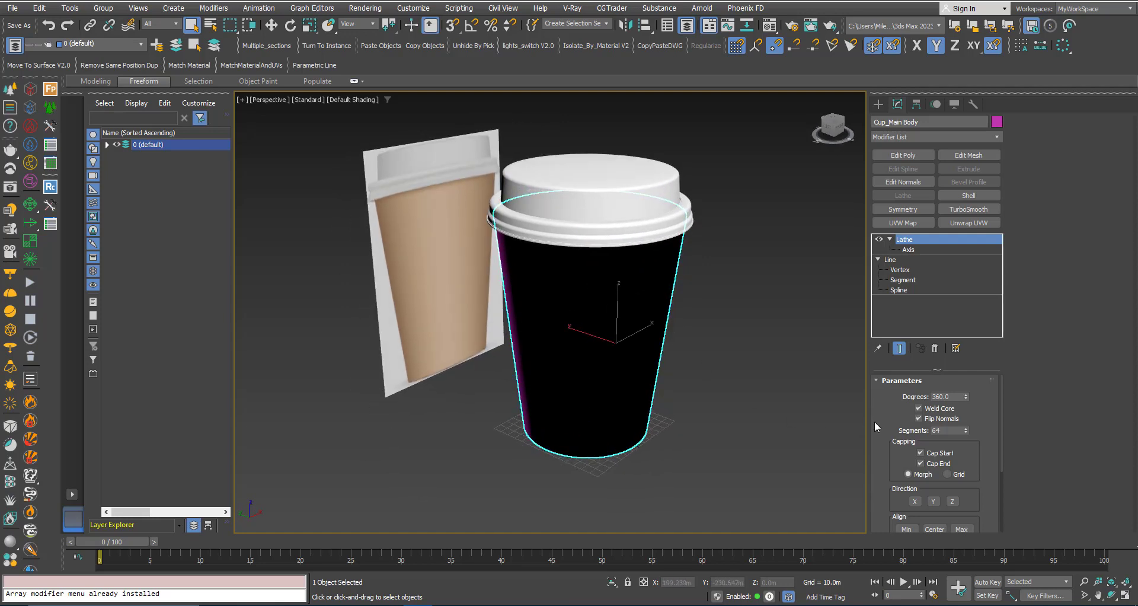
# Turn off Flip Normals for the cup body's Lathe and inspect its segment edges from several angles
pyautogui.click(918, 418)
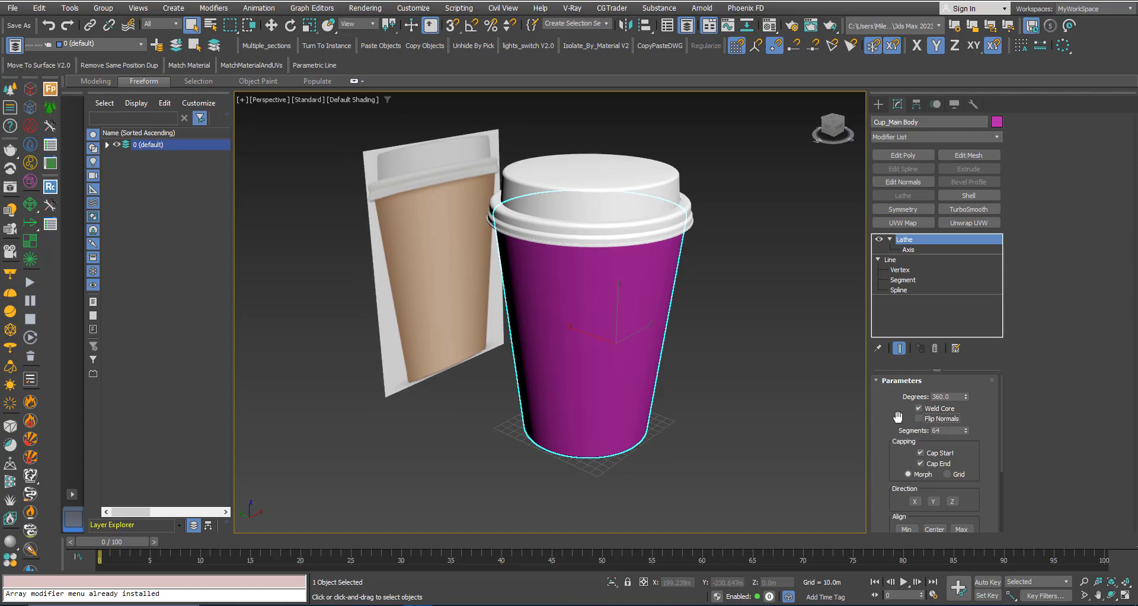
pyautogui.moveTo(559, 284)
pyautogui.keyDown('alt'); pyautogui.mouseDown(button='middle')
pyautogui.moveTo(579, 272)
pyautogui.moveTo(543, 272)
pyautogui.moveTo(579, 272)
pyautogui.moveTo(576, 282)
pyautogui.mouseUp(button='middle'); pyautogui.keyUp('alt')
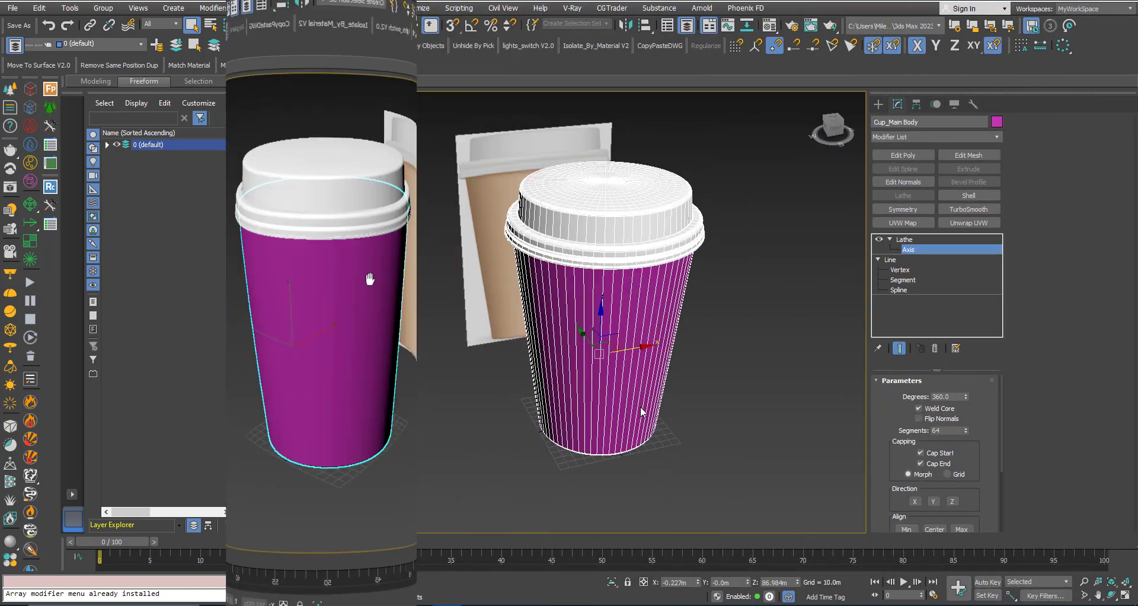
pyautogui.keyDown('alt'); pyautogui.moveTo(652, 399); pyautogui.dragTo(652, 419, button='middle'); pyautogui.keyUp('alt')
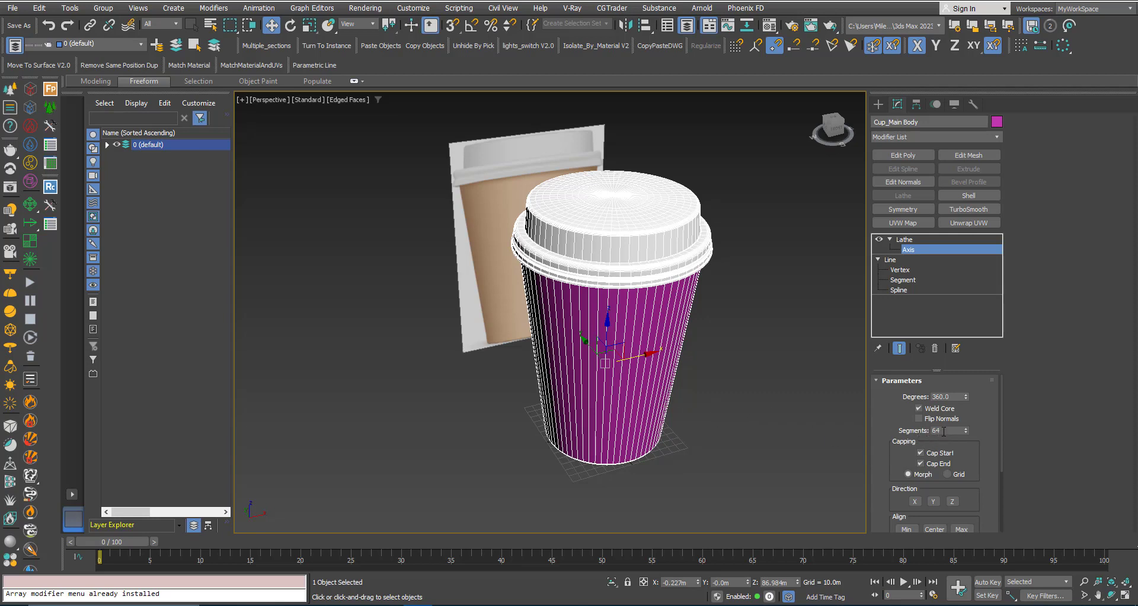
pyautogui.keyDown('alt'); pyautogui.moveTo(616, 384); pyautogui.dragTo(676, 342, button='middle'); pyautogui.keyUp('alt')
pyautogui.keyDown('alt'); pyautogui.moveTo(586, 361); pyautogui.dragTo(592, 373, button='middle'); pyautogui.keyUp('alt')
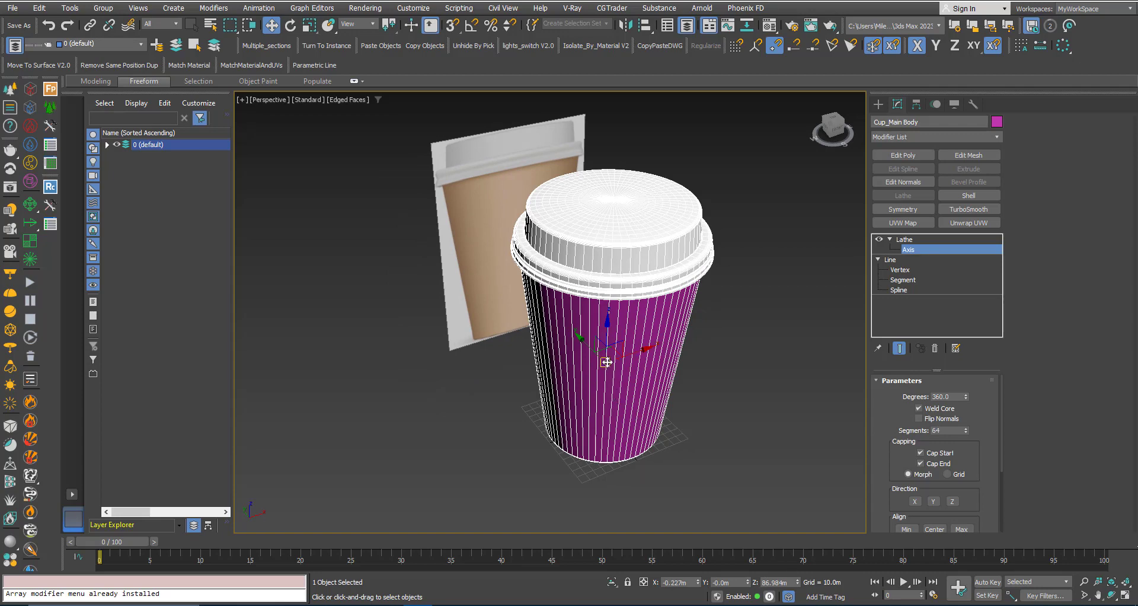
pyautogui.scroll(2, 607, 364)
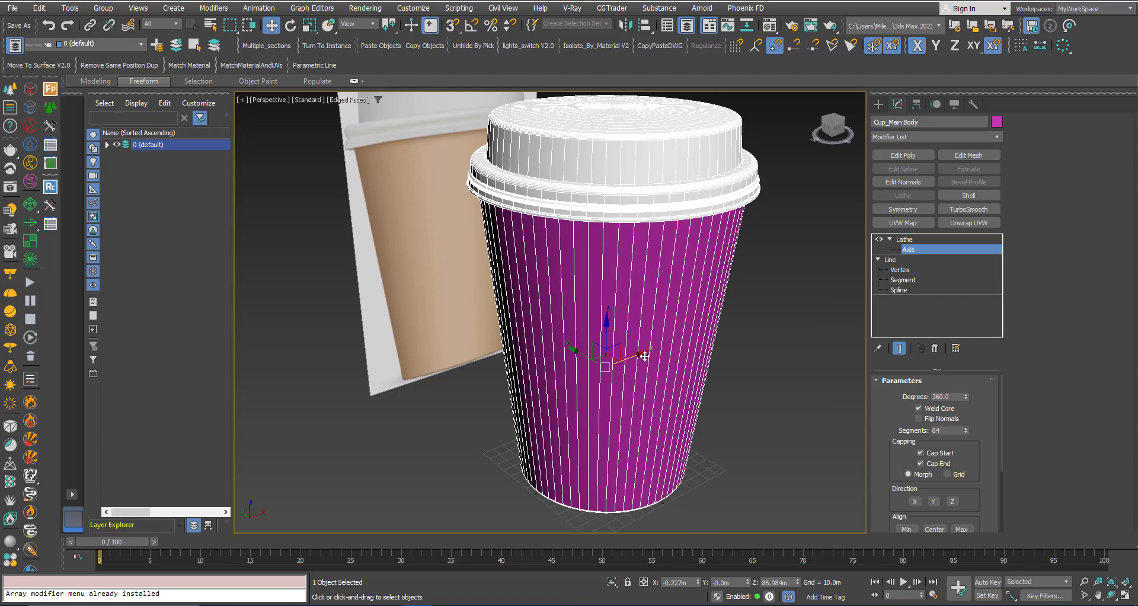
pyautogui.scroll(-2, 586, 393)
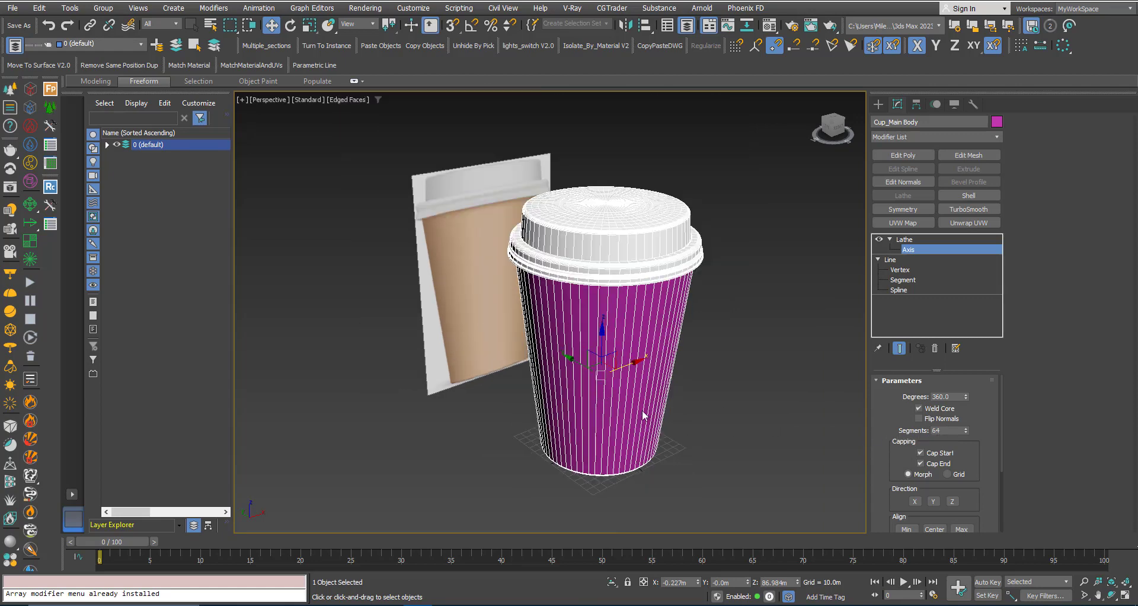
pyautogui.scroll(2, 623, 390)
# Try 12 segments for the cup body's Lathe and inspect the coarser outline
pyautogui.moveTo(943, 433); pyautogui.dragTo(912, 426)
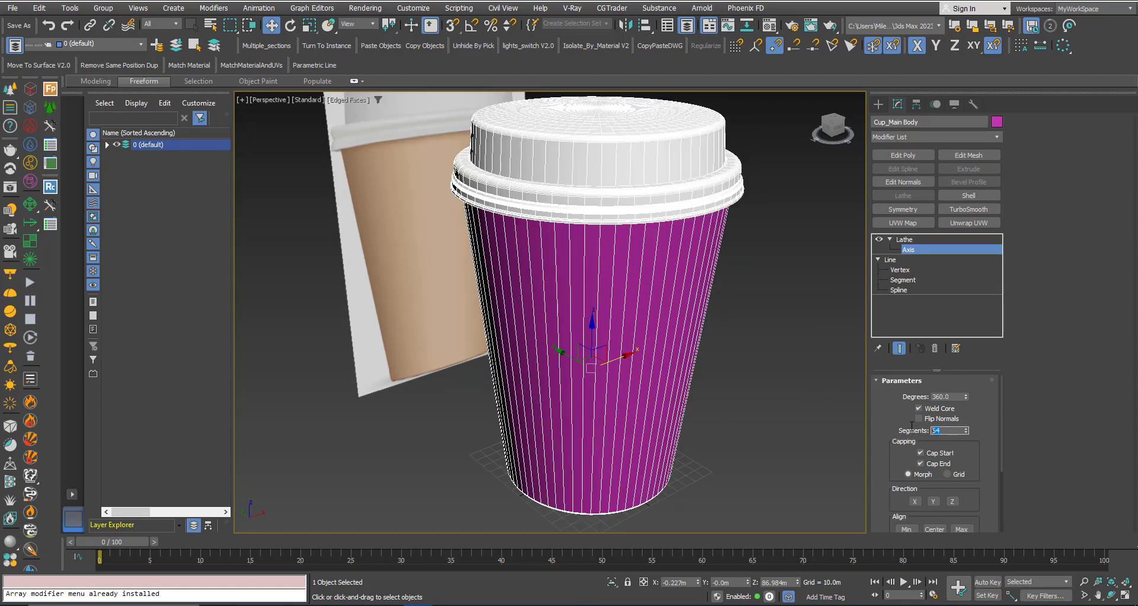
pyautogui.write('12')
pyautogui.press('Return')
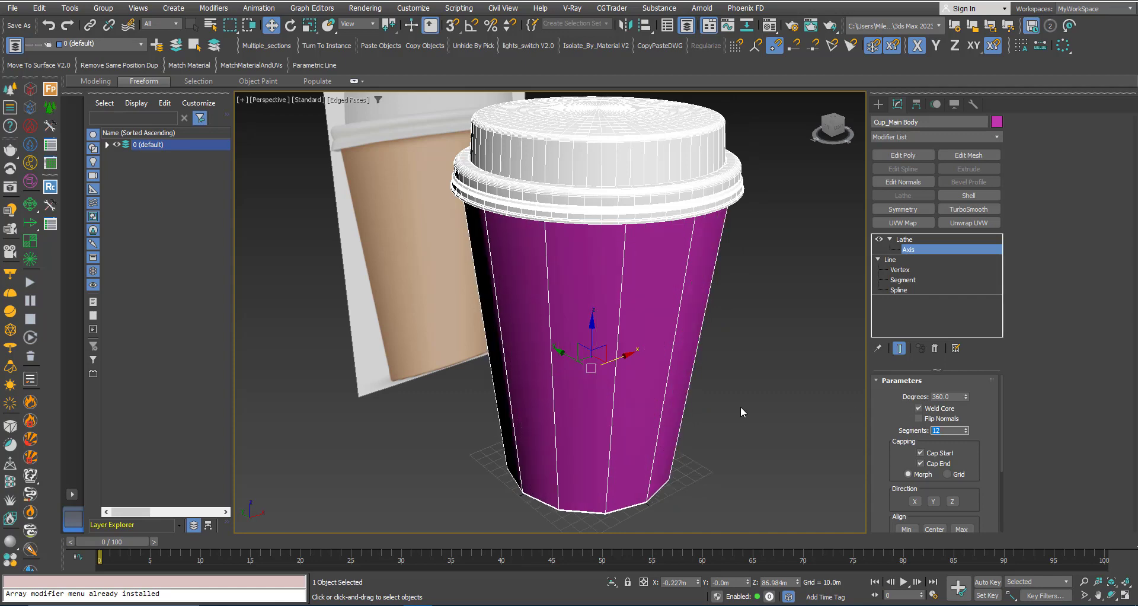
pyautogui.scroll(-2, 613, 410)
pyautogui.moveTo(613, 429)
pyautogui.keyDown('alt'); pyautogui.mouseDown(button='middle')
pyautogui.moveTo(614, 313)
pyautogui.moveTo(613, 429)
pyautogui.mouseUp(button='middle'); pyautogui.keyUp('alt')
pyautogui.scroll(3, 614, 432)
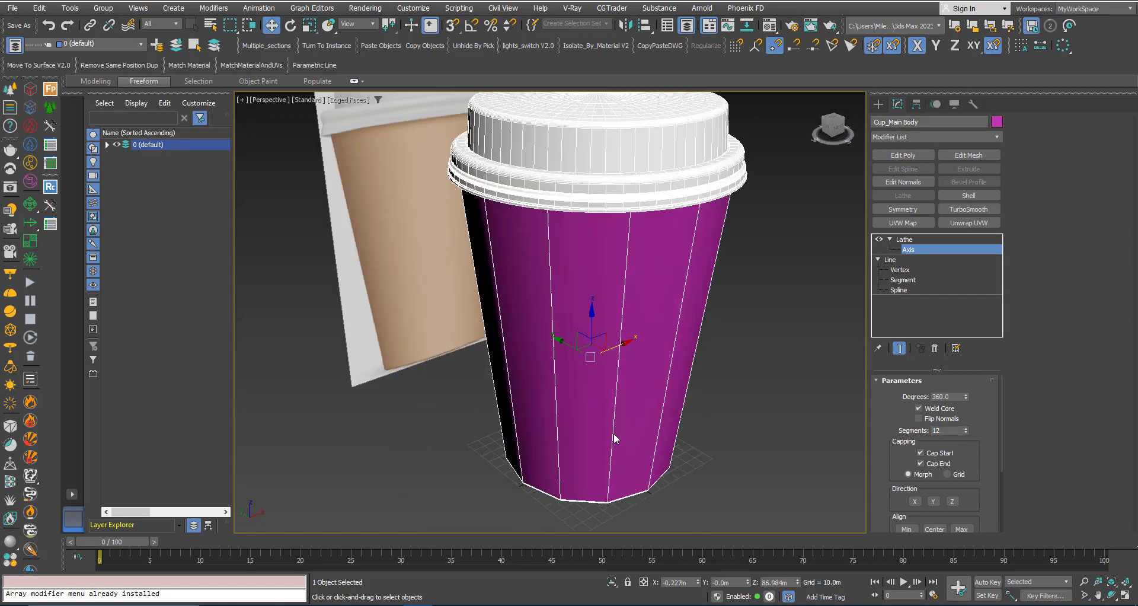
# Try Patch output for the cup body's Lathe and compare the surface with and without edged faces
pyautogui.moveTo(906, 471); pyautogui.dragTo(906, 363)
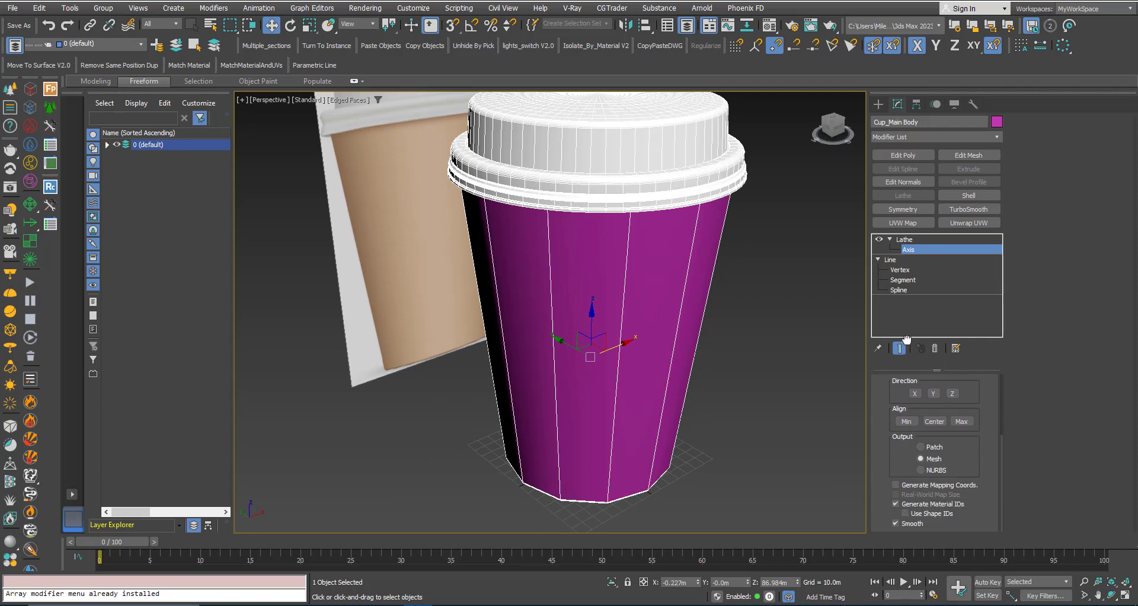
pyautogui.click(920, 446)
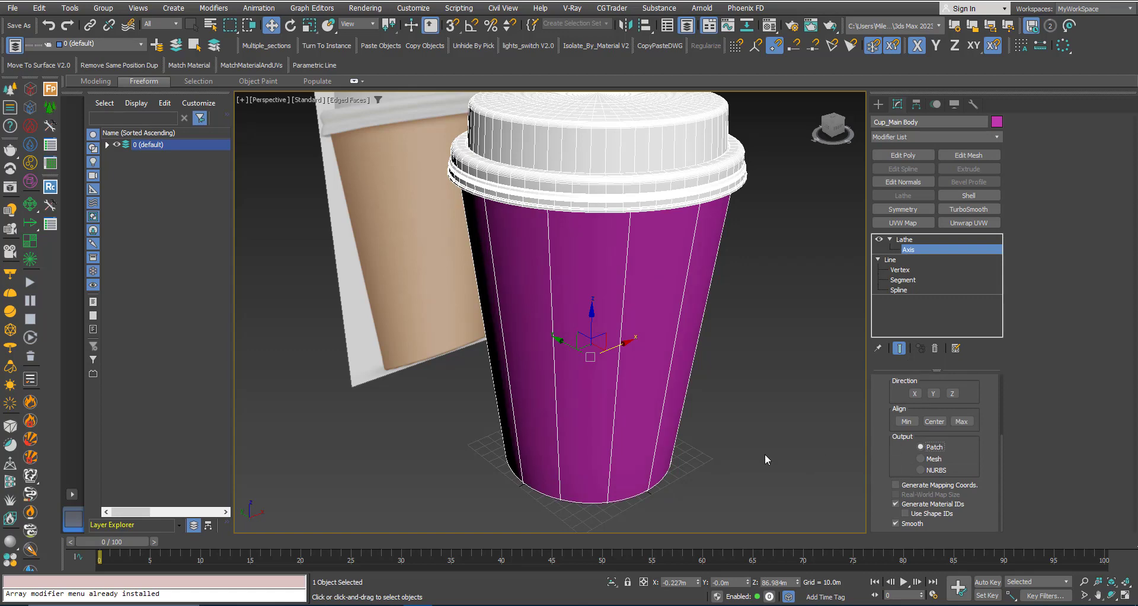
pyautogui.moveTo(616, 454)
pyautogui.keyDown('alt'); pyautogui.mouseDown(button='middle')
pyautogui.moveTo(616, 335)
pyautogui.moveTo(607, 431)
pyautogui.mouseUp(button='middle'); pyautogui.keyUp('alt')
pyautogui.press('F4')
pyautogui.scroll(-3, 585, 412)
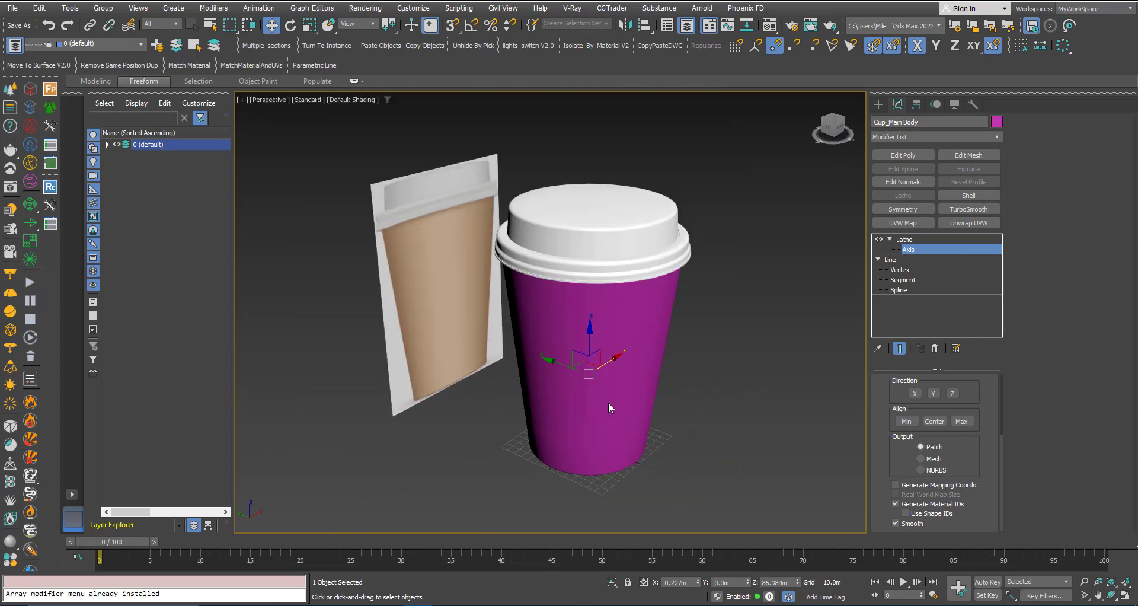
pyautogui.press('F4')
pyautogui.scroll(2, 613, 380)
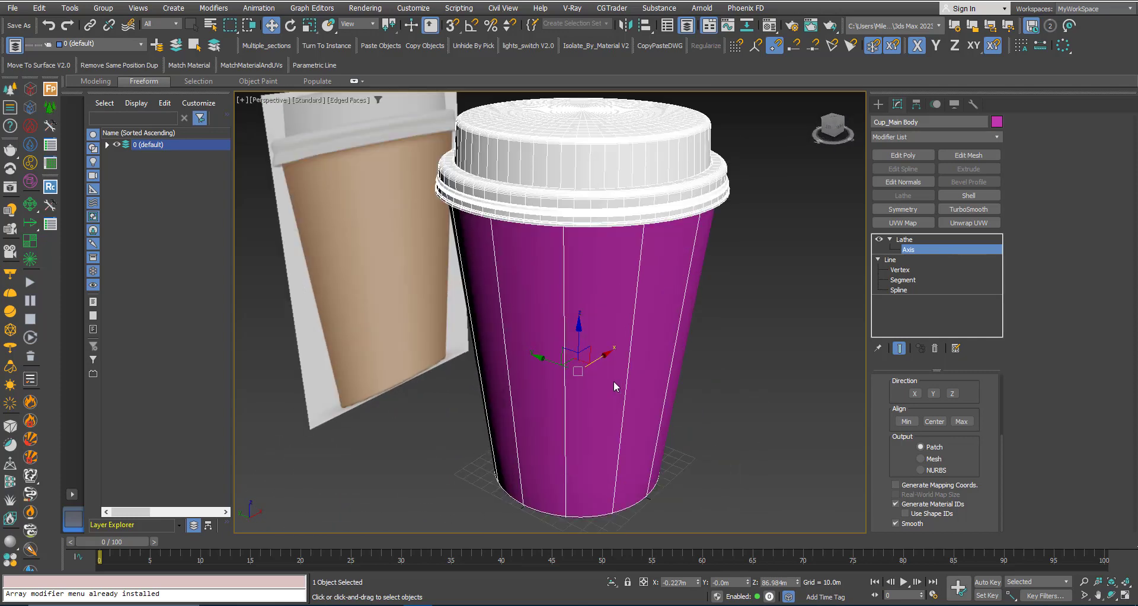
pyautogui.keyDown('alt'); pyautogui.moveTo(614, 382); pyautogui.dragTo(603, 338, button='middle'); pyautogui.keyUp('alt')
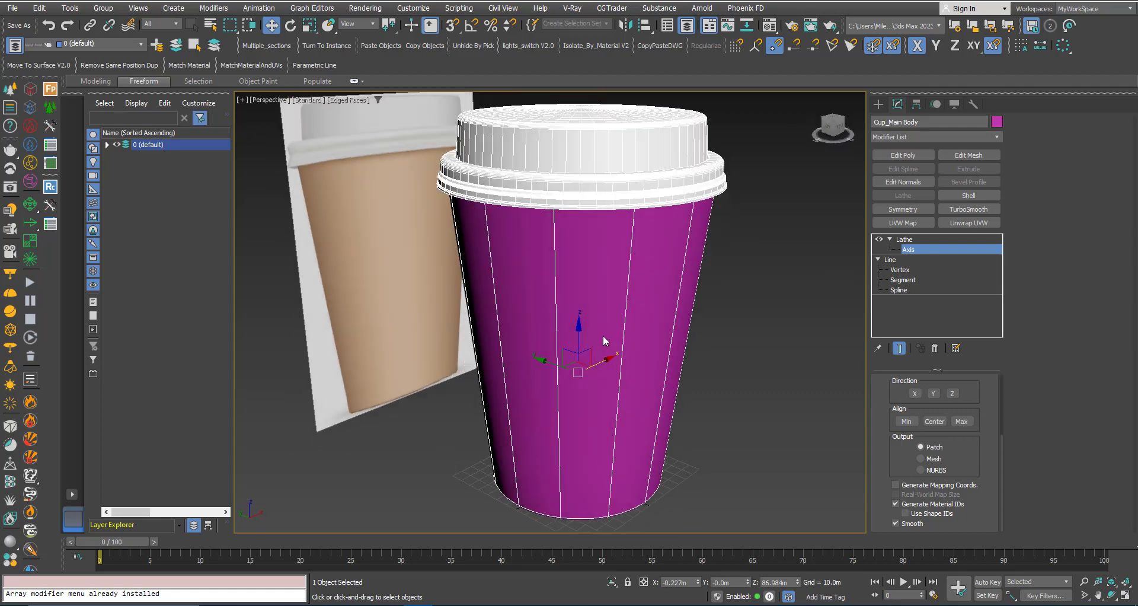
# Hide everything except the cup body and examine its patch surface and Lathe settings
pyautogui.rightClick(604, 339)
pyautogui.click(630, 283)
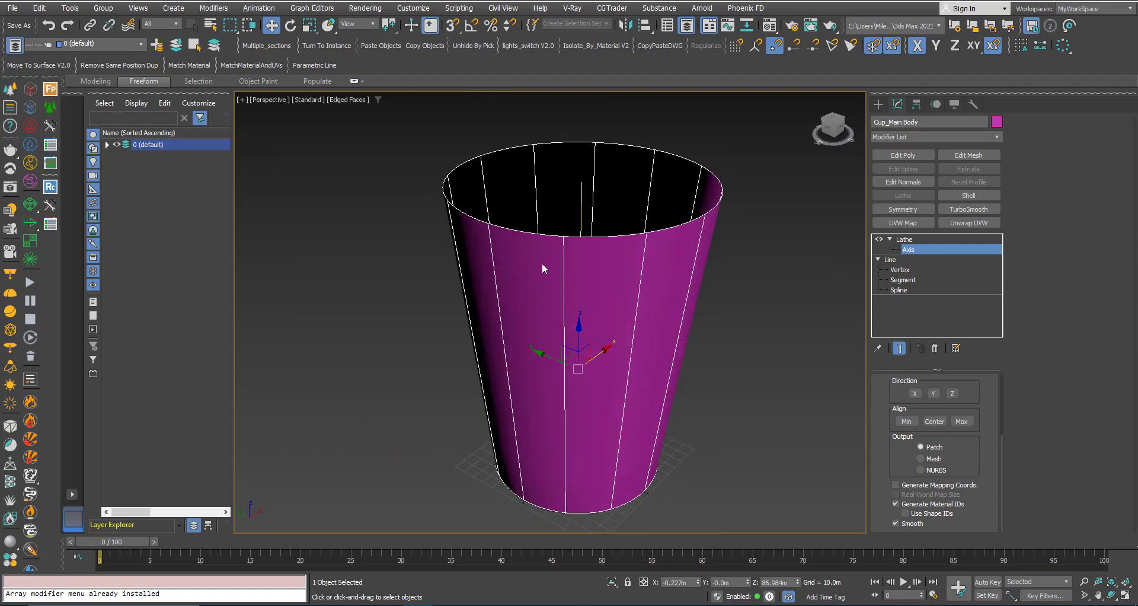
pyautogui.keyDown('alt'); pyautogui.moveTo(519, 342); pyautogui.dragTo(599, 358, button='middle'); pyautogui.keyUp('alt')
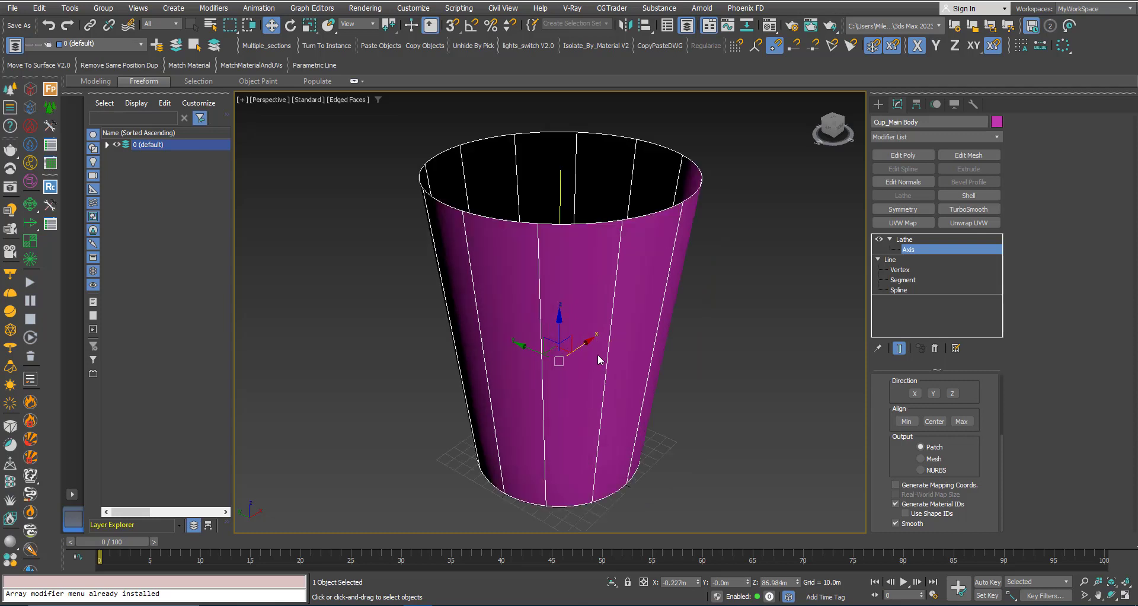
pyautogui.keyDown('alt'); pyautogui.moveTo(553, 330); pyautogui.dragTo(570, 344, button='middle'); pyautogui.keyUp('alt')
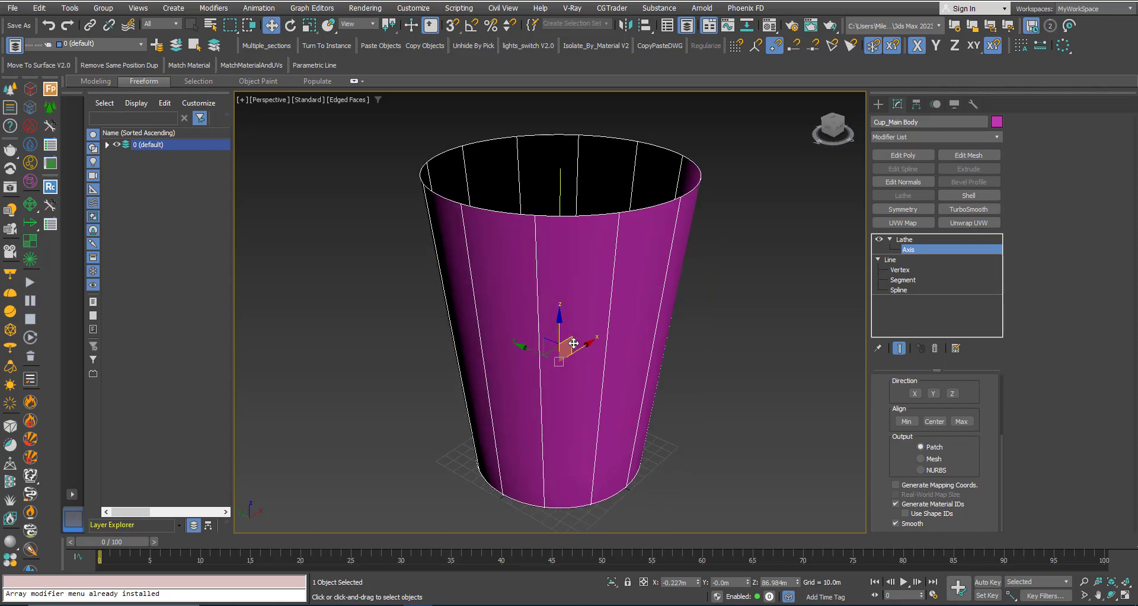
pyautogui.scroll(-3, 639, 339)
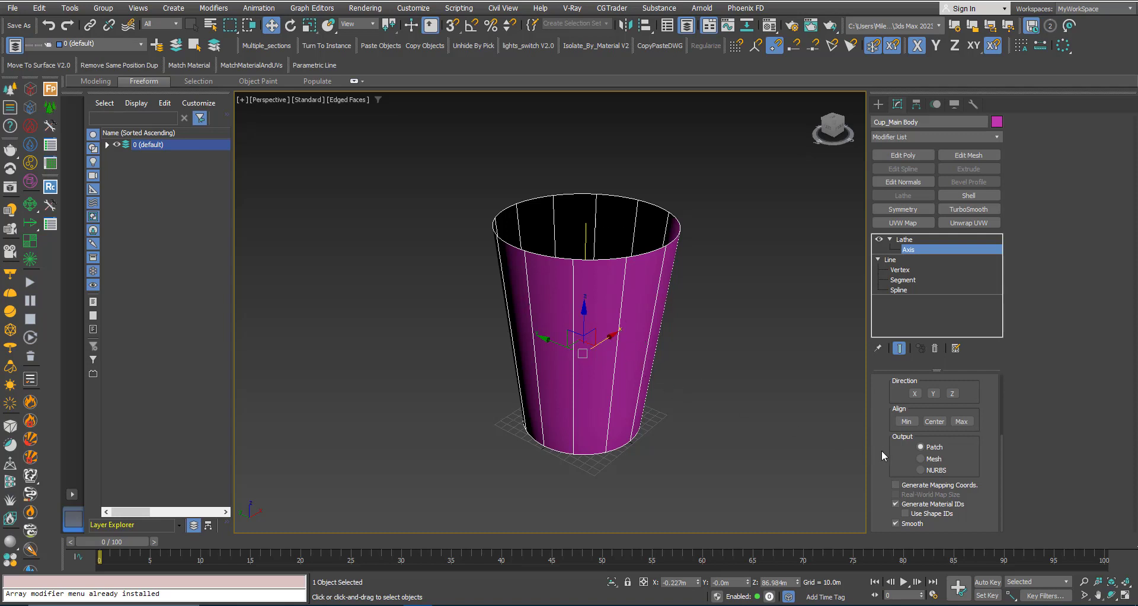
pyautogui.scroll(2, 881, 450)
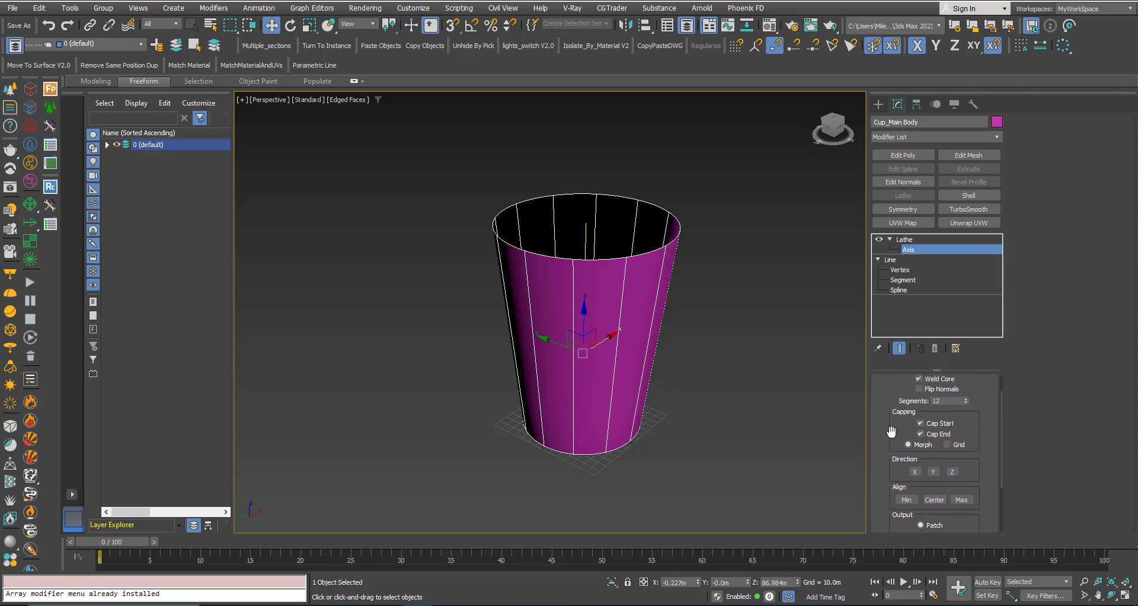
pyautogui.moveTo(891, 431)
pyautogui.mouseDown()
pyautogui.moveTo(894, 474)
pyautogui.moveTo(893, 445)
pyautogui.mouseUp()
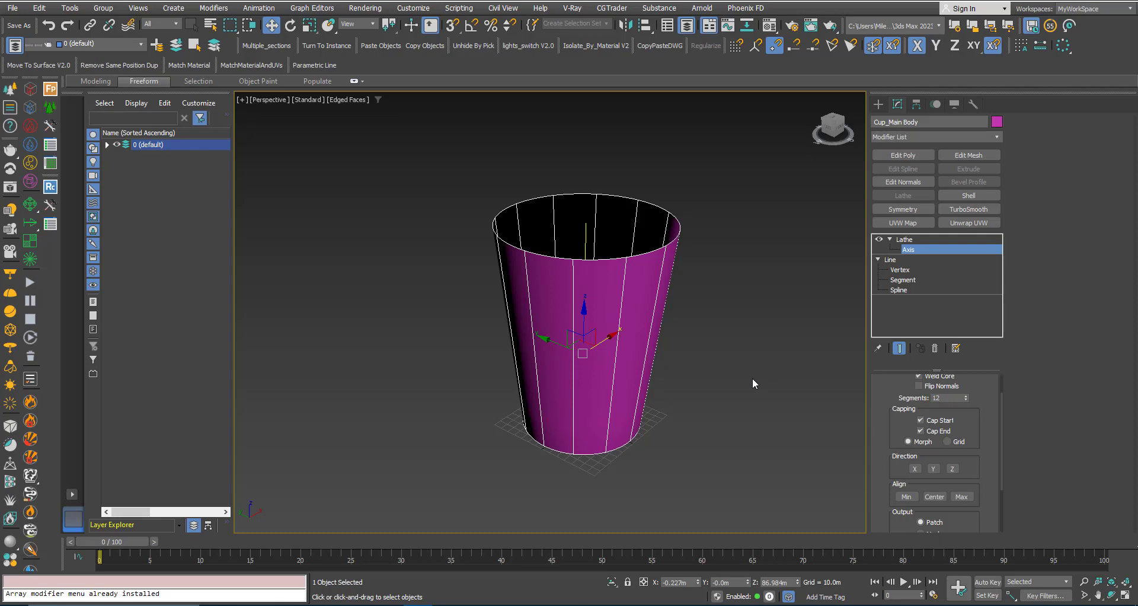
pyautogui.moveTo(595, 322)
pyautogui.keyDown('alt'); pyautogui.mouseDown(button='middle')
pyautogui.moveTo(597, 339)
pyautogui.moveTo(591, 326)
pyautogui.mouseUp(button='middle'); pyautogui.keyUp('alt')
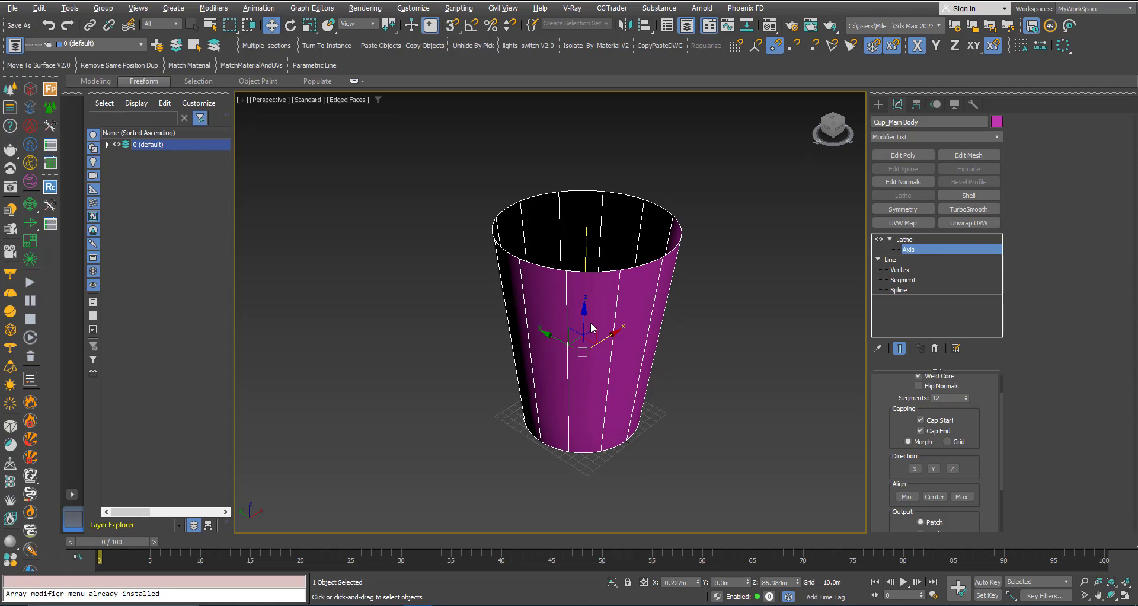
pyautogui.moveTo(595, 322)
pyautogui.keyDown('alt'); pyautogui.mouseDown(button='middle')
pyautogui.moveTo(592, 234)
pyautogui.moveTo(594, 325)
pyautogui.mouseUp(button='middle'); pyautogui.keyUp('alt')
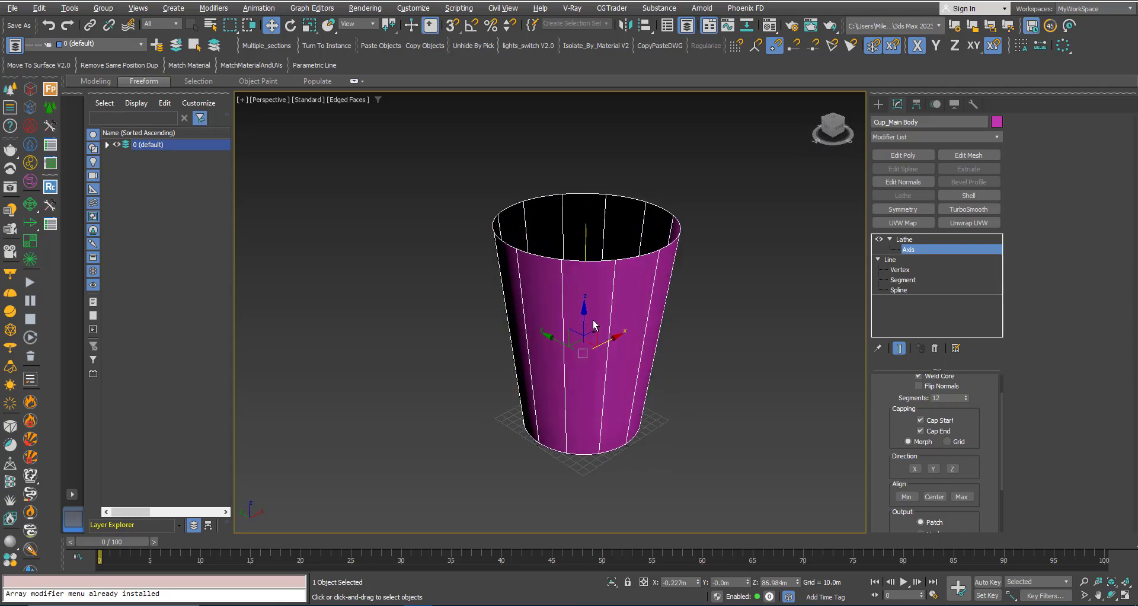
# Try an Edit Poly modifier above the cup body's Lathe, inspect the resulting mesh, and delete the modifier
pyautogui.click(915, 243)
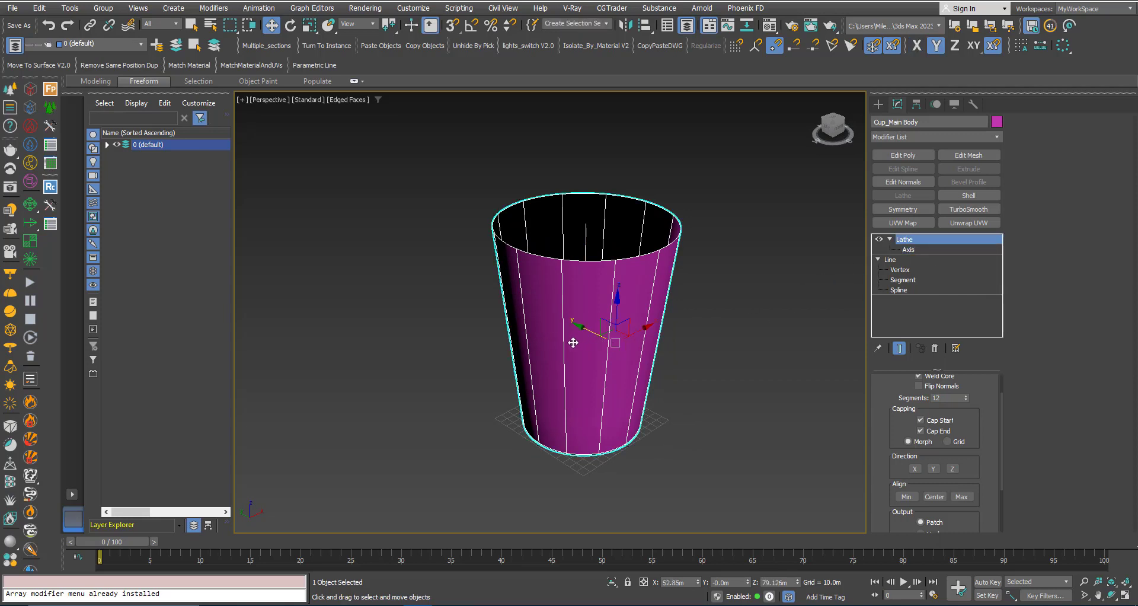
pyautogui.click(887, 158)
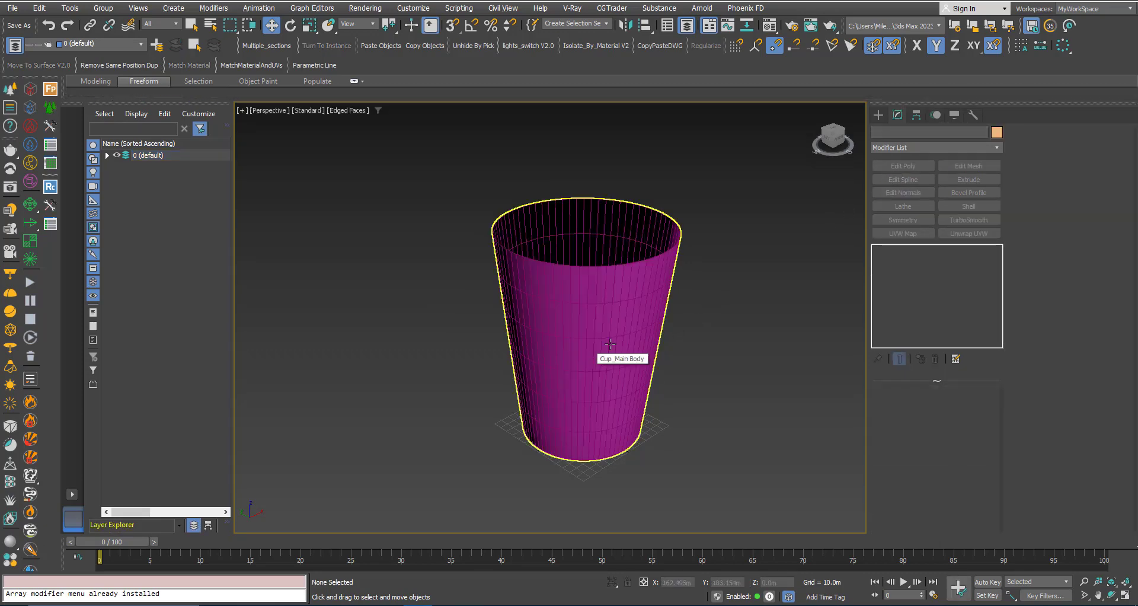
pyautogui.keyDown('alt'); pyautogui.moveTo(602, 337); pyautogui.dragTo(650, 247, button='middle'); pyautogui.keyUp('alt')
pyautogui.keyDown('alt'); pyautogui.moveTo(654, 270); pyautogui.dragTo(681, 344, button='middle'); pyautogui.keyUp('alt')
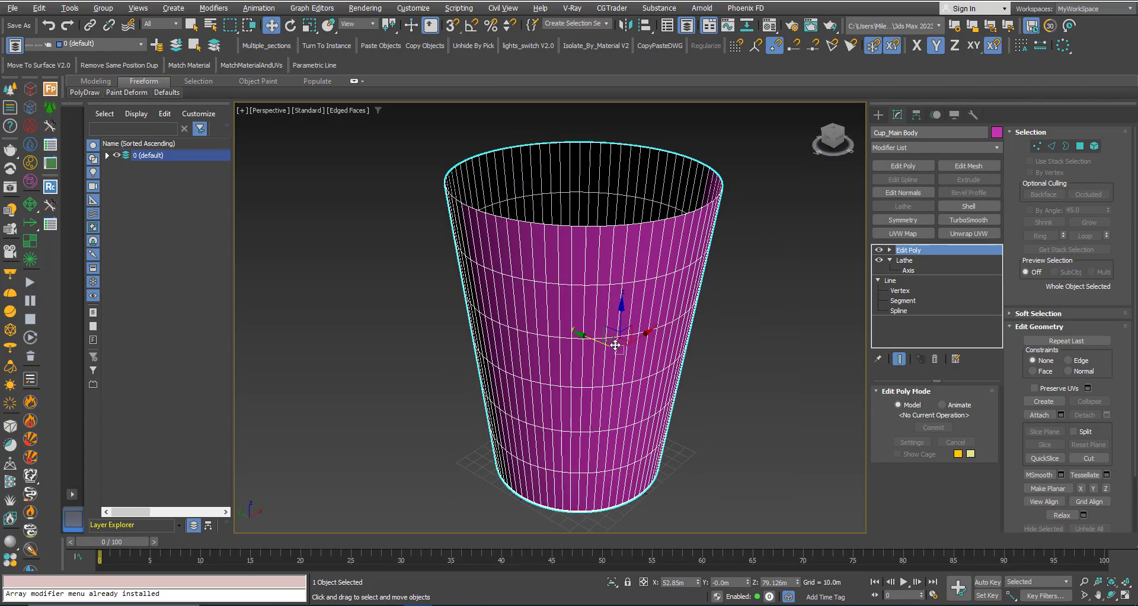
pyautogui.click(934, 359)
pyautogui.scroll(-3, 589, 349)
# Unhide all objects and set the cup body's Lathe output back to Mesh
pyautogui.rightClick(590, 349)
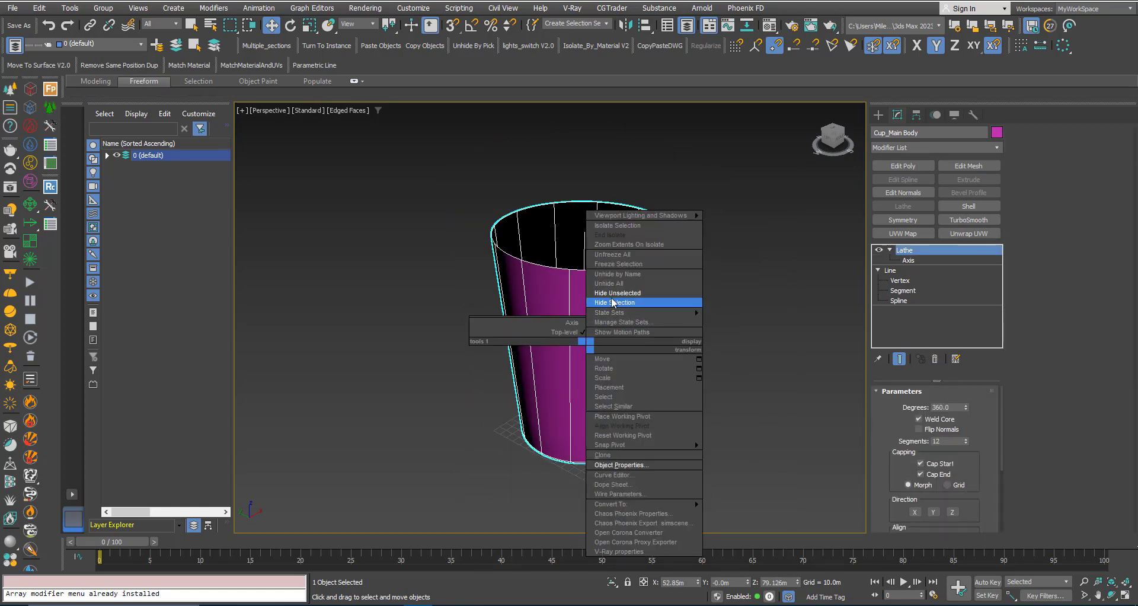
pyautogui.click(622, 300)
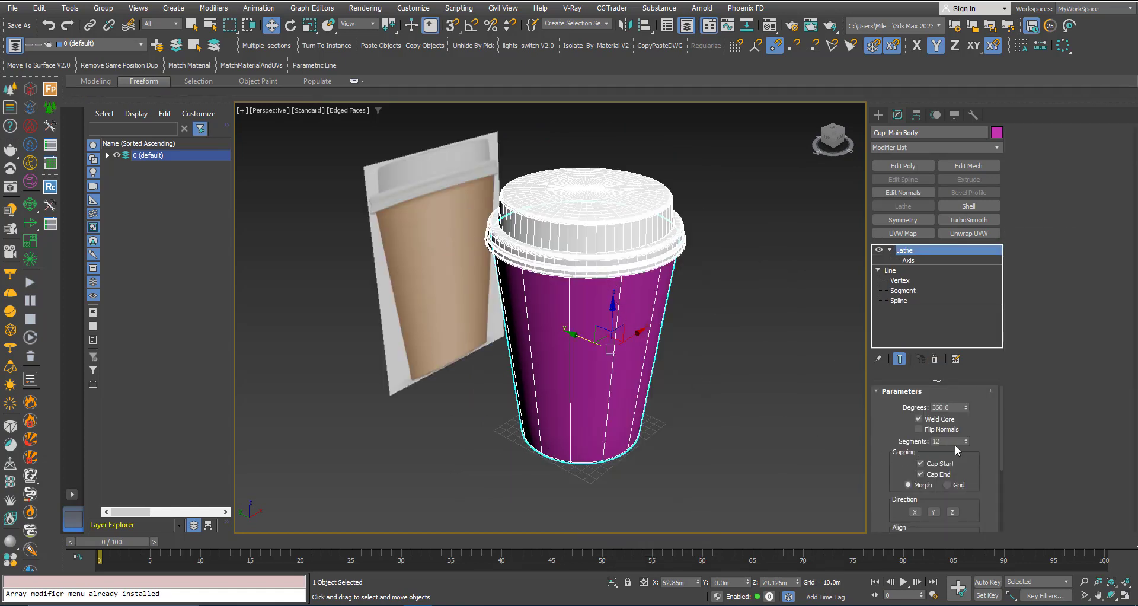
pyautogui.moveTo(890, 483); pyautogui.dragTo(886, 368)
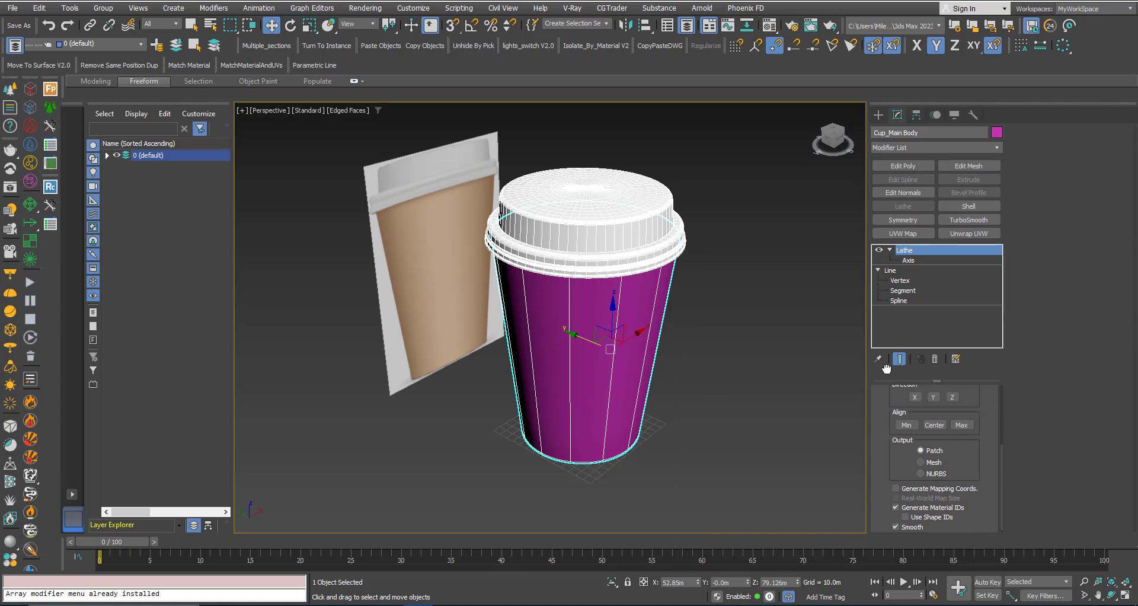
pyautogui.click(920, 462)
pyautogui.moveTo(886, 424); pyautogui.dragTo(871, 536)
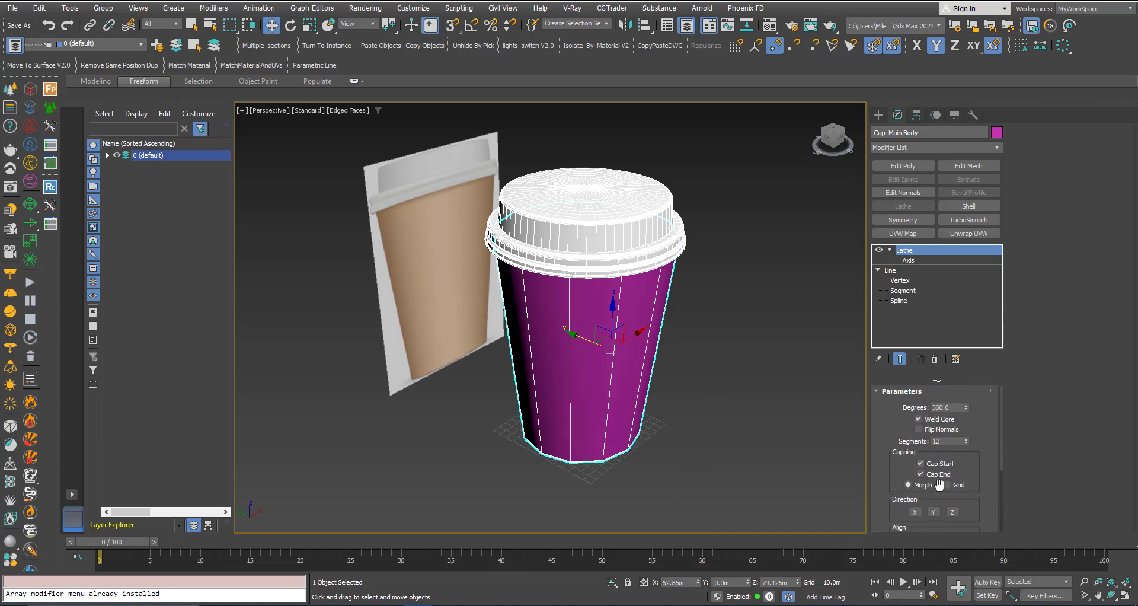
# Set the cup body's Lathe segments to 64 and check the smooth result without edged faces
pyautogui.doubleClick(942, 441)
pyautogui.press('Return')
pyautogui.press('F4')
pyautogui.keyDown('alt'); pyautogui.moveTo(533, 355); pyautogui.dragTo(551, 332, button='middle'); pyautogui.keyUp('alt')
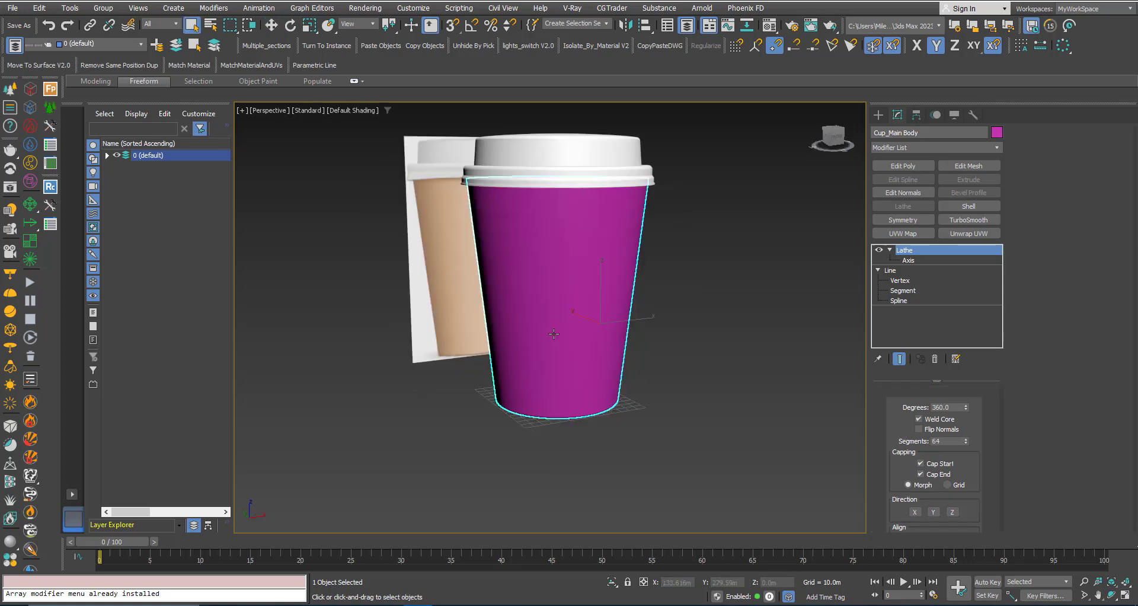
# Hide everything except the cup body and look into its open interior
pyautogui.rightClick(551, 328)
pyautogui.click(575, 278)
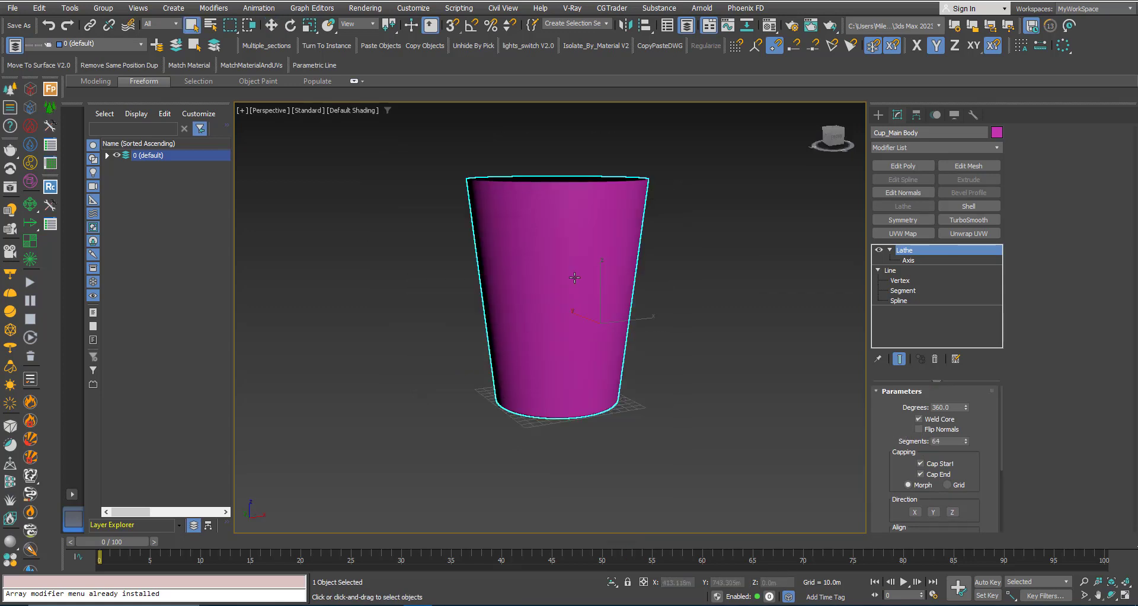
pyautogui.keyDown('alt'); pyautogui.moveTo(577, 278); pyautogui.dragTo(581, 342, button='middle'); pyautogui.keyUp('alt')
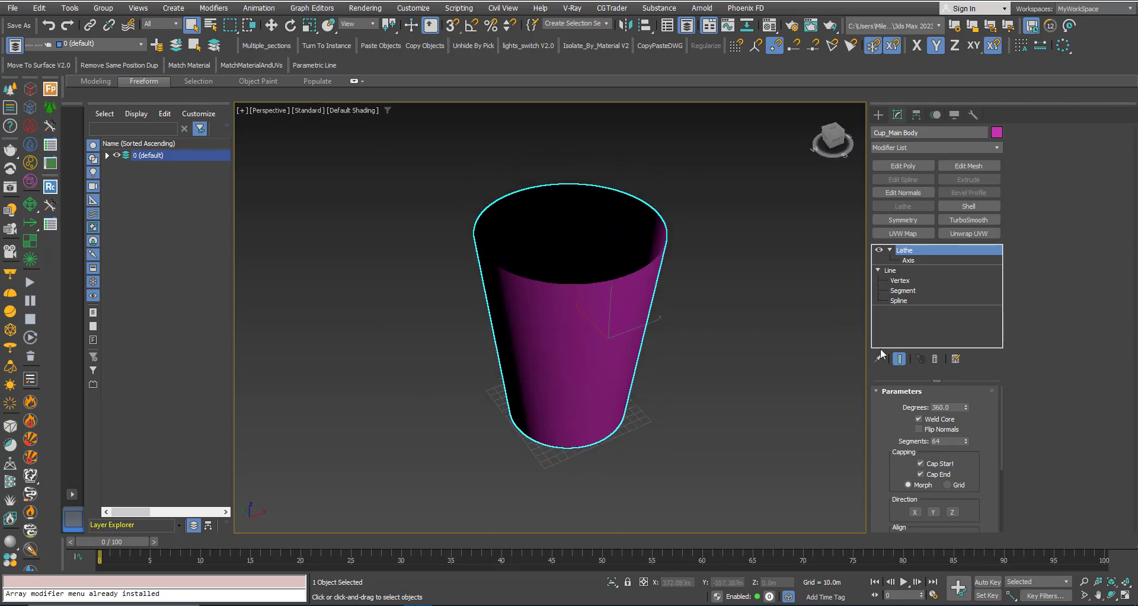
# Outline the cup body's profile spline slightly inward to form a thin double-line wall
pyautogui.click(898, 300)
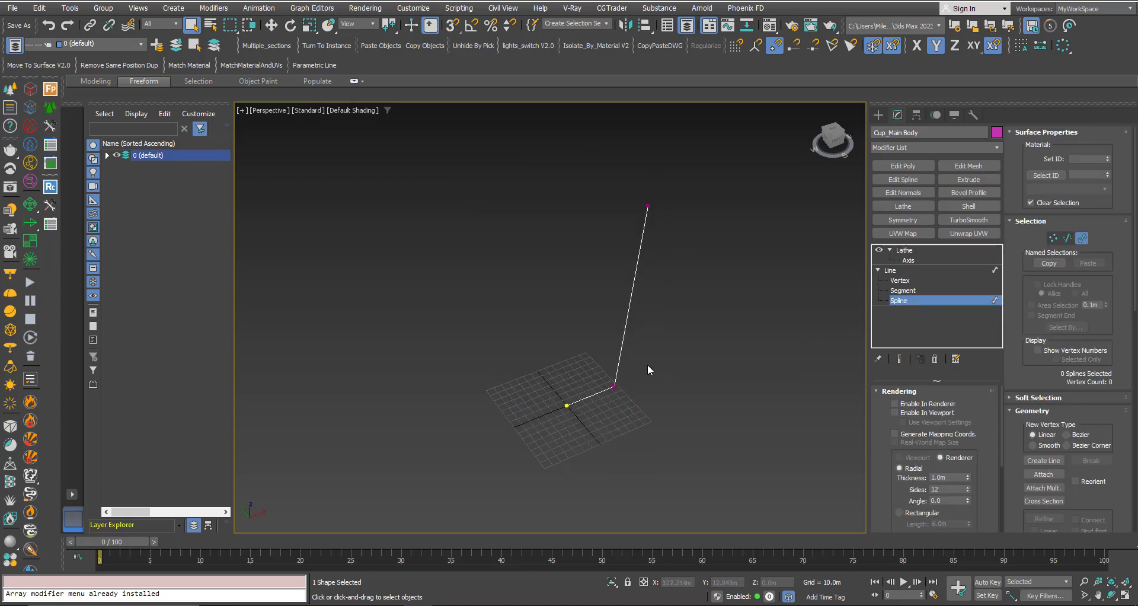
pyautogui.keyDown('alt'); pyautogui.moveTo(648, 365); pyautogui.dragTo(632, 353, button='middle'); pyautogui.keyUp('alt')
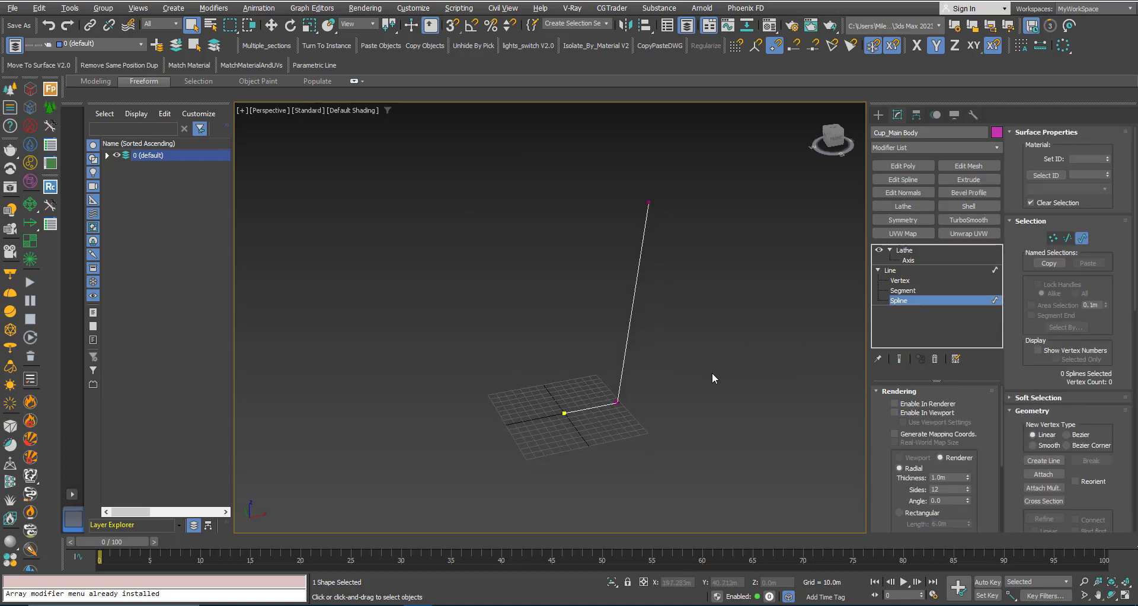
pyautogui.moveTo(1019, 428); pyautogui.dragTo(1022, 301)
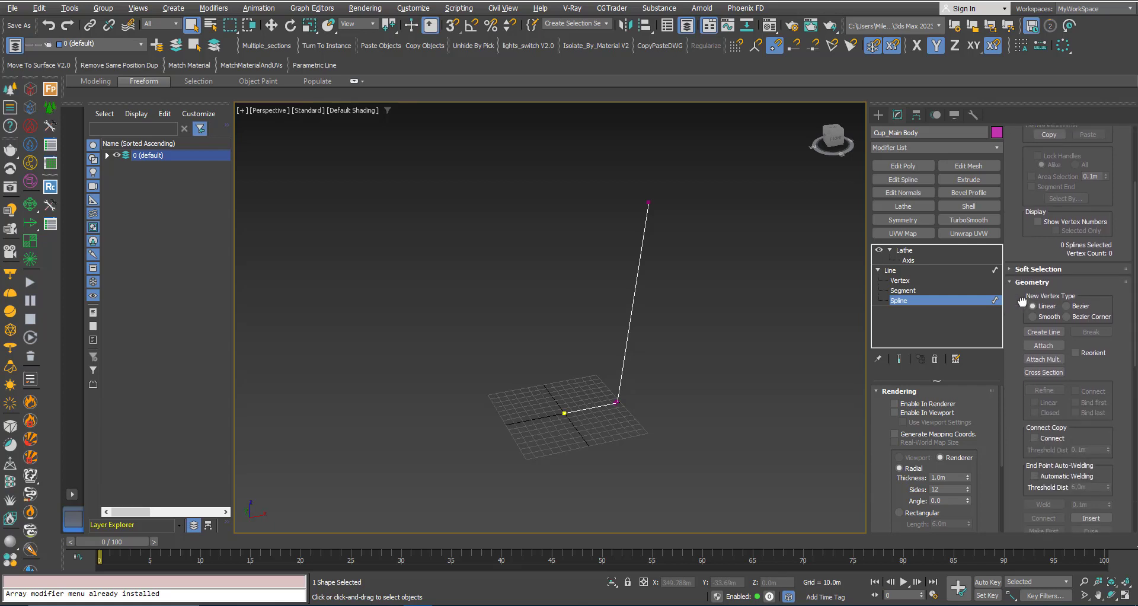
pyautogui.moveTo(1008, 464); pyautogui.dragTo(1033, 336)
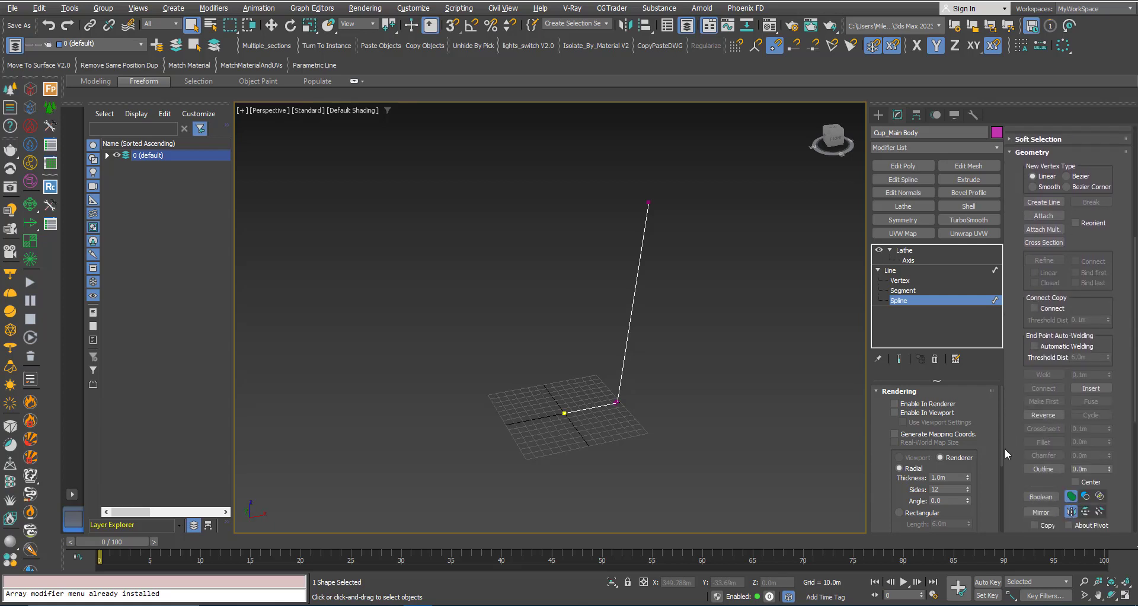
pyautogui.moveTo(1013, 466); pyautogui.dragTo(1016, 390)
pyautogui.click(1032, 394)
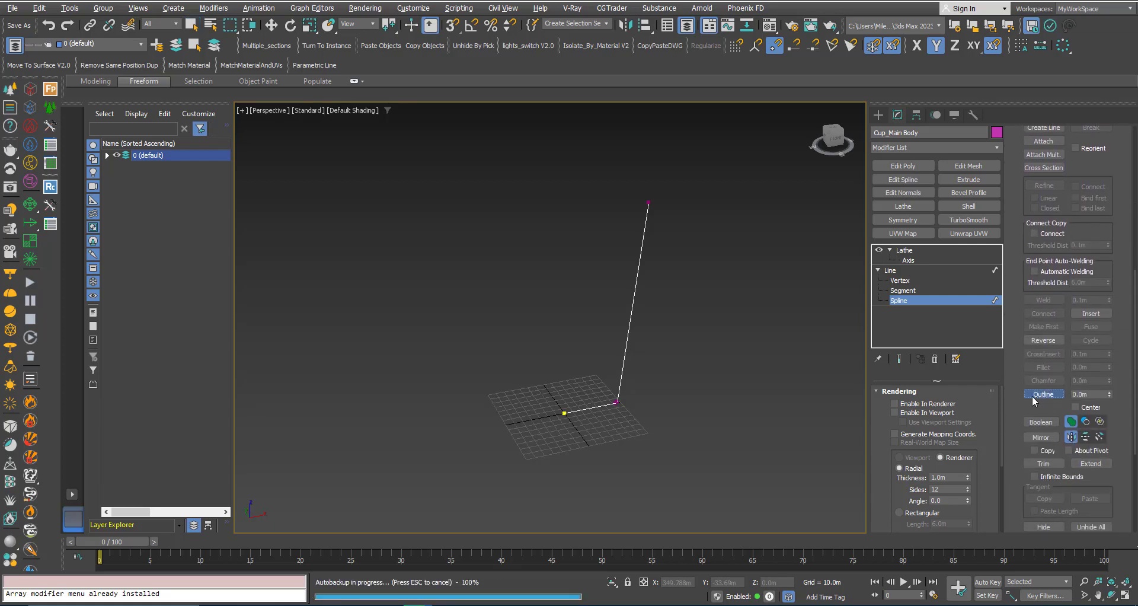
pyautogui.scroll(5, 629, 408)
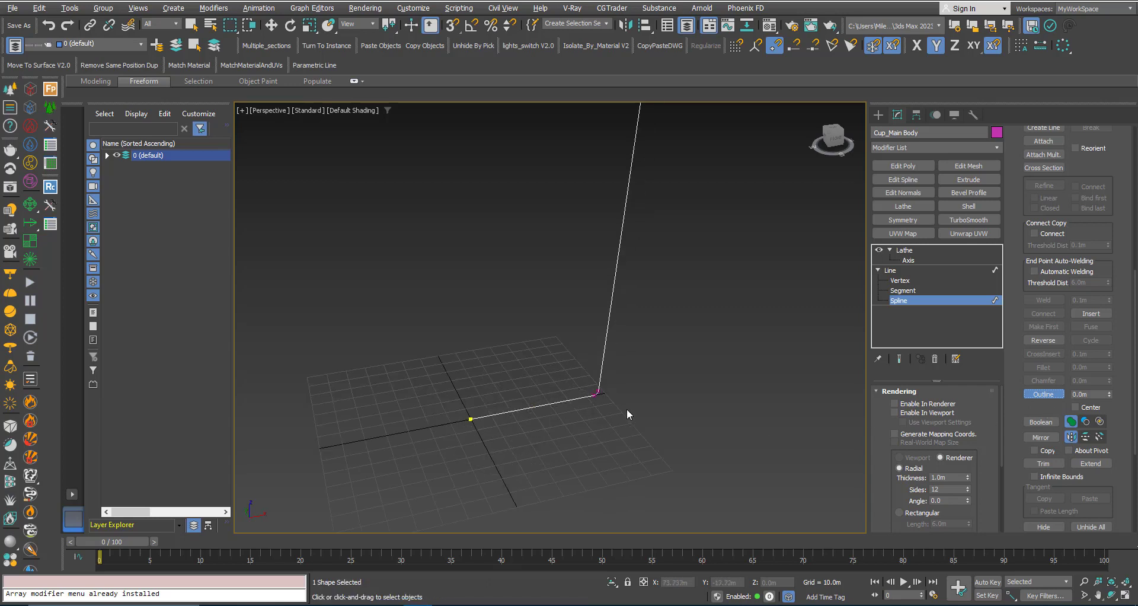
pyautogui.scroll(2, 613, 407)
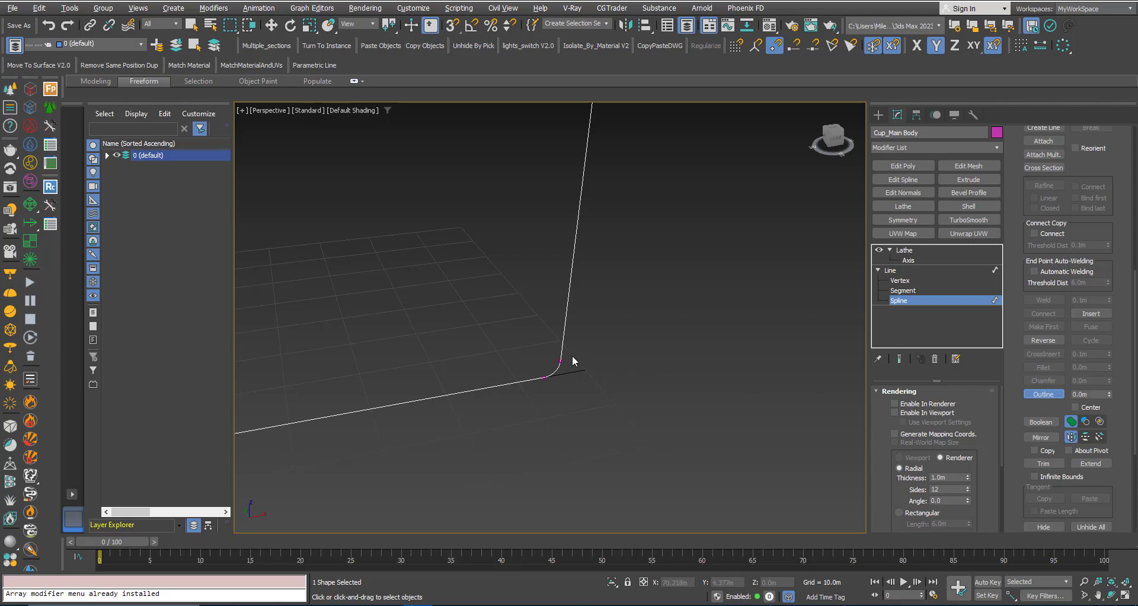
pyautogui.moveTo(559, 353); pyautogui.dragTo(559, 349)
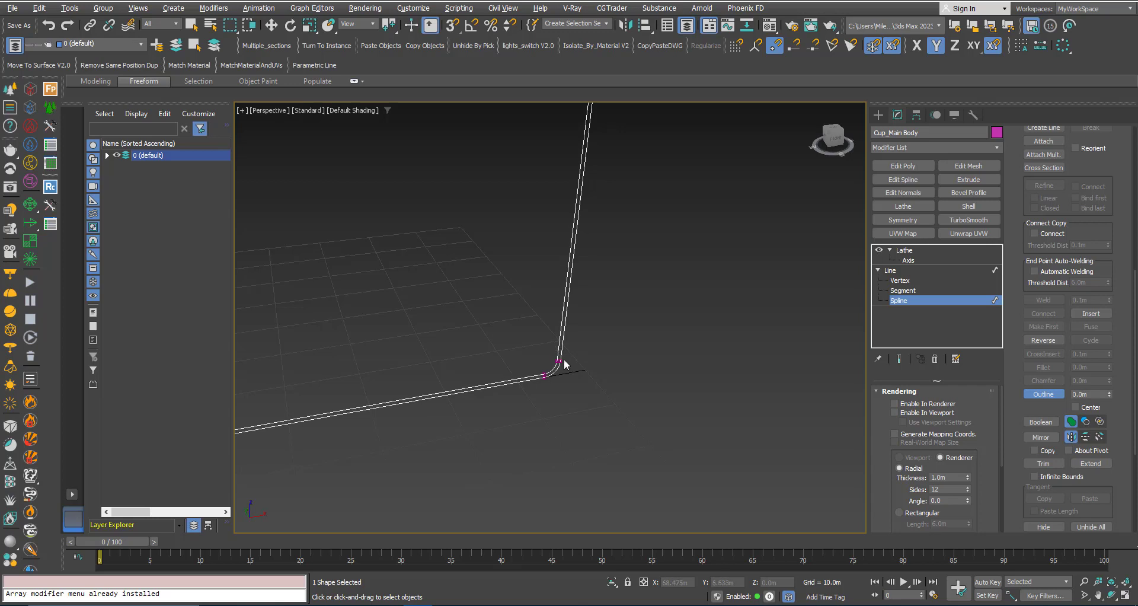
pyautogui.scroll(-5, 595, 389)
pyautogui.scroll(-5, 583, 393)
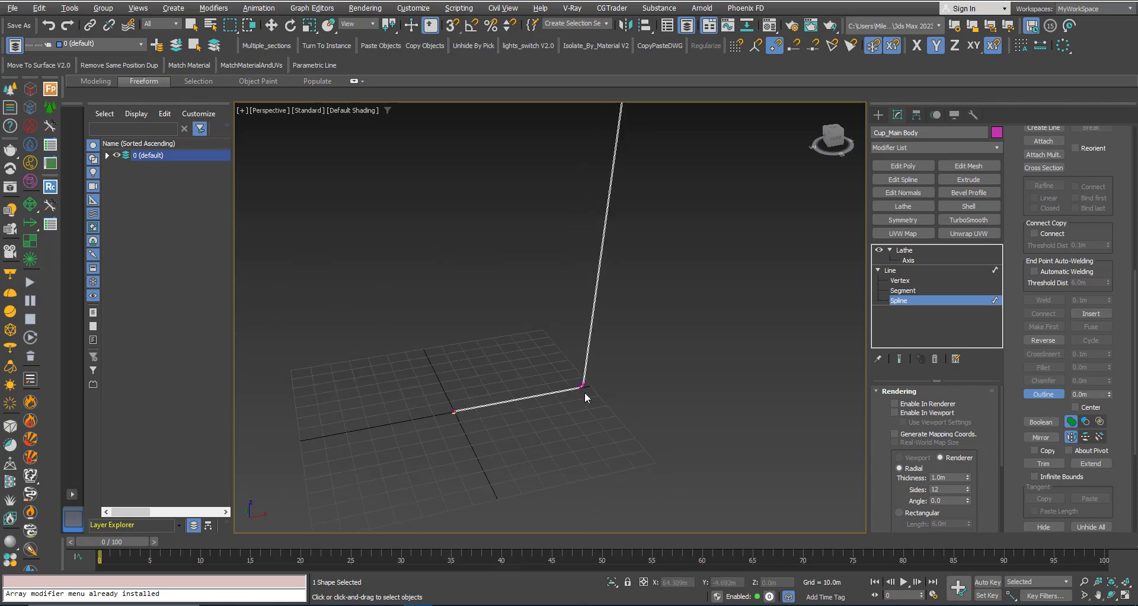
pyautogui.scroll(5, 623, 224)
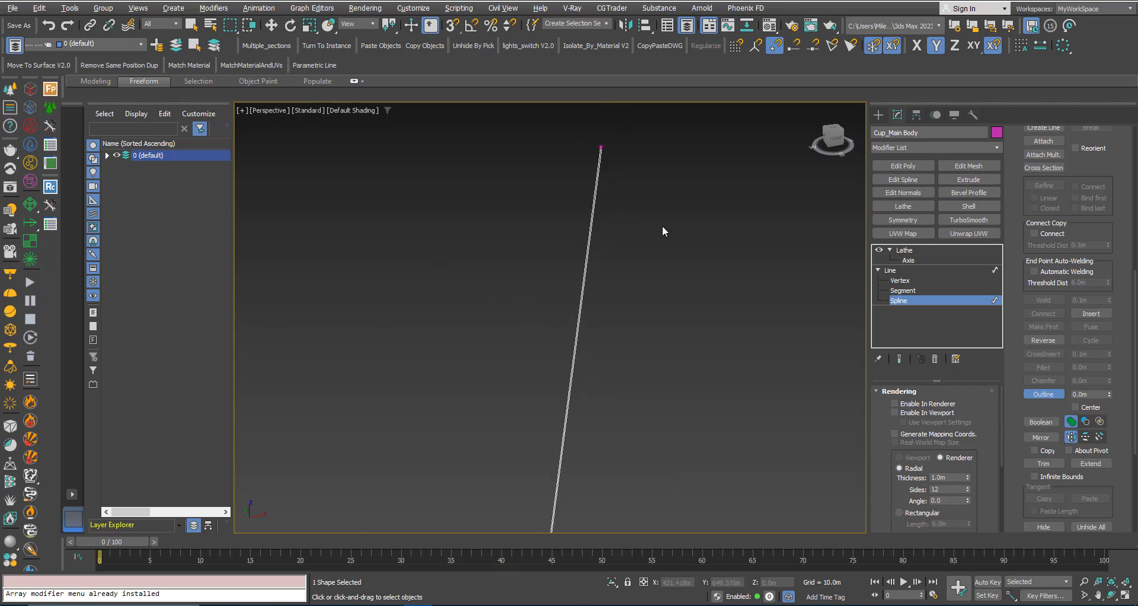
# Return to the cup body's Lathe result and examine the rim, inner wall and outer shape
pyautogui.click(910, 271)
pyautogui.click(907, 251)
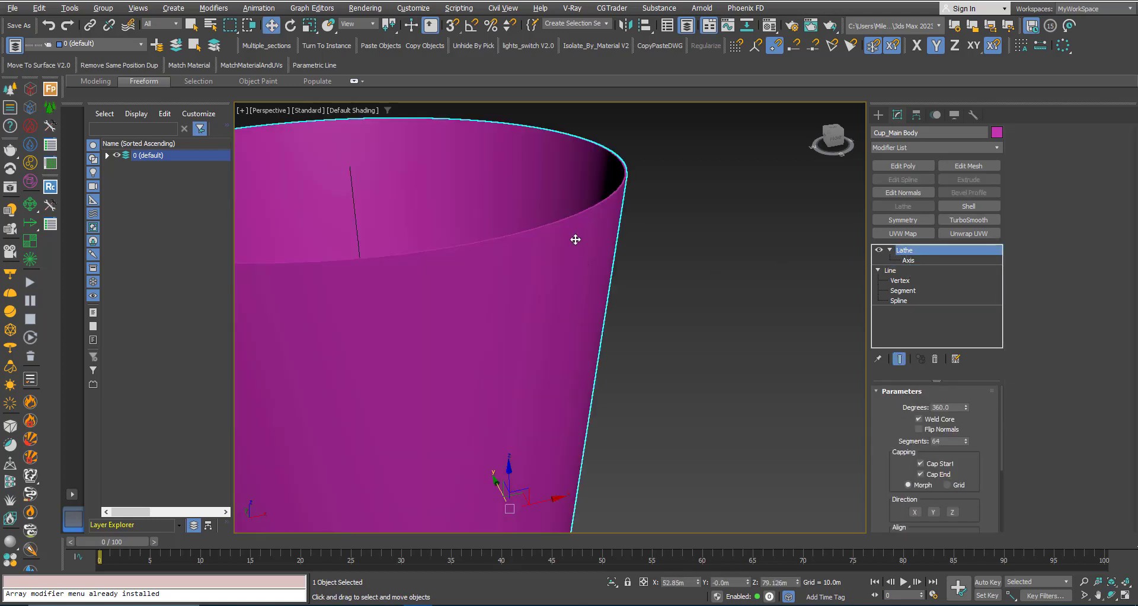
pyautogui.scroll(-1, 612, 264)
pyautogui.scroll(3, 628, 252)
pyautogui.scroll(-5, 625, 250)
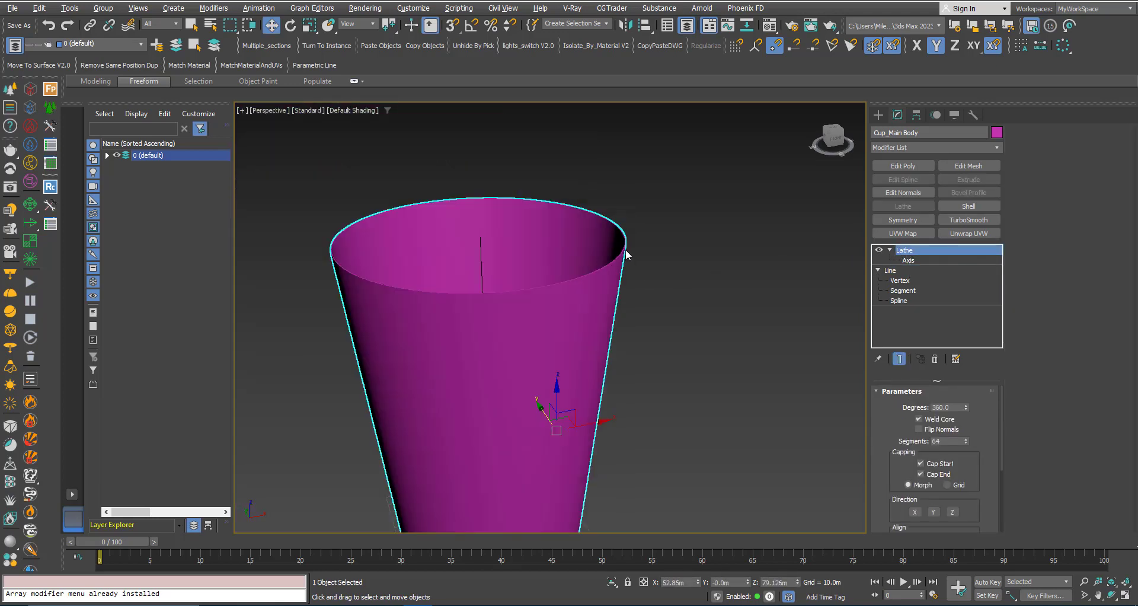
pyautogui.scroll(-3, 626, 250)
pyautogui.keyDown('alt'); pyautogui.moveTo(541, 364); pyautogui.dragTo(571, 292, button='middle'); pyautogui.keyUp('alt')
pyautogui.scroll(2, 550, 284)
pyautogui.scroll(2, 617, 238)
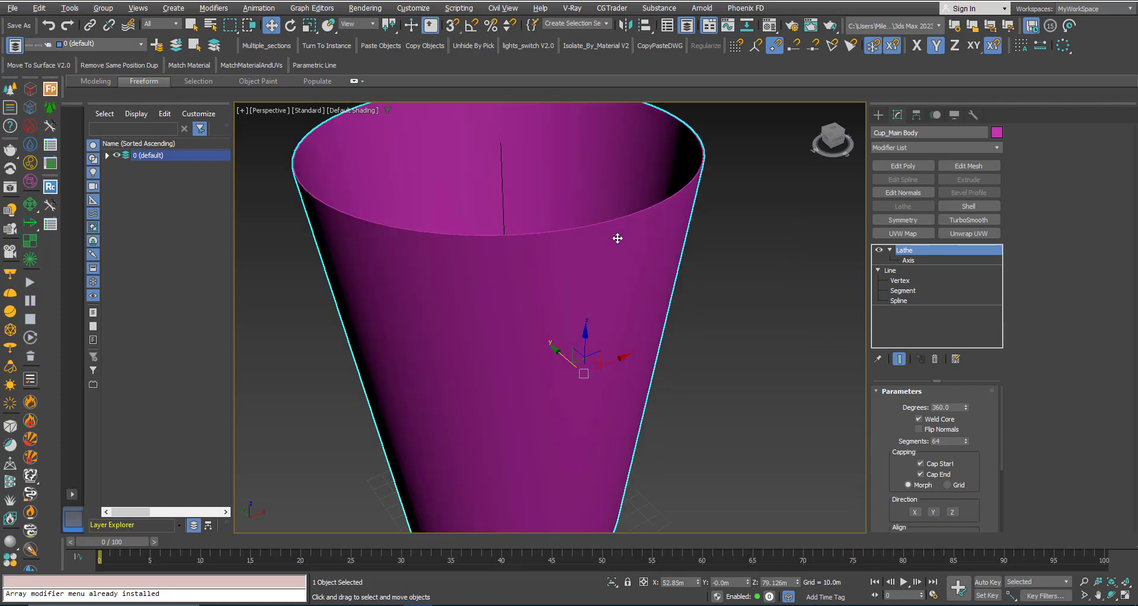
pyautogui.scroll(-3, 618, 239)
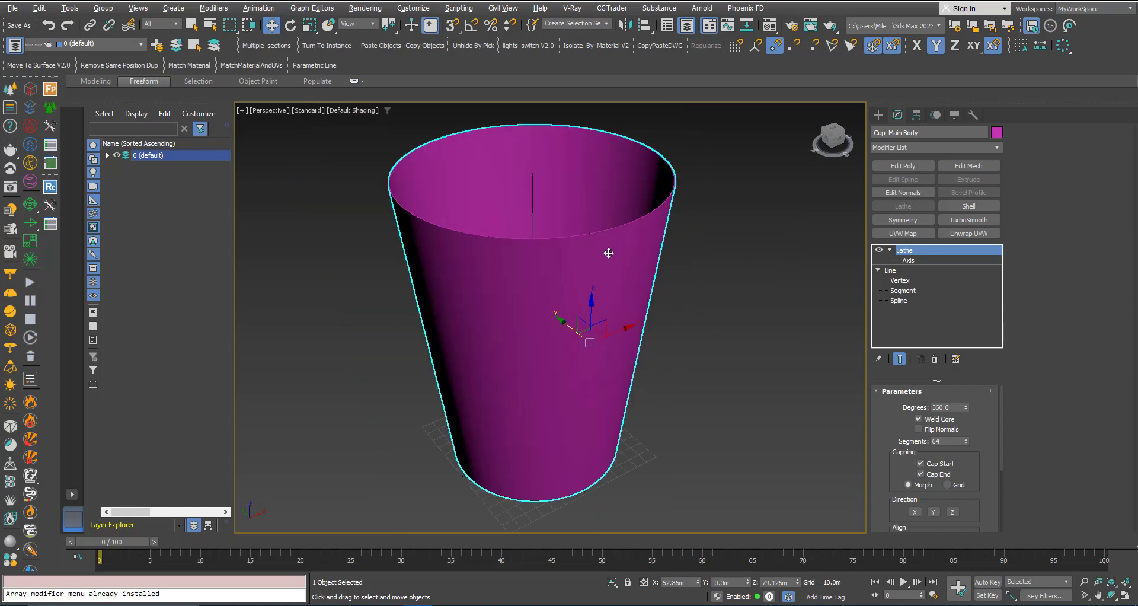
# Delete the short segment closing the outlined profile at the central axis, then return to Lathe and check the cup's base
pyautogui.click(878, 250)
pyautogui.scroll(6, 538, 438)
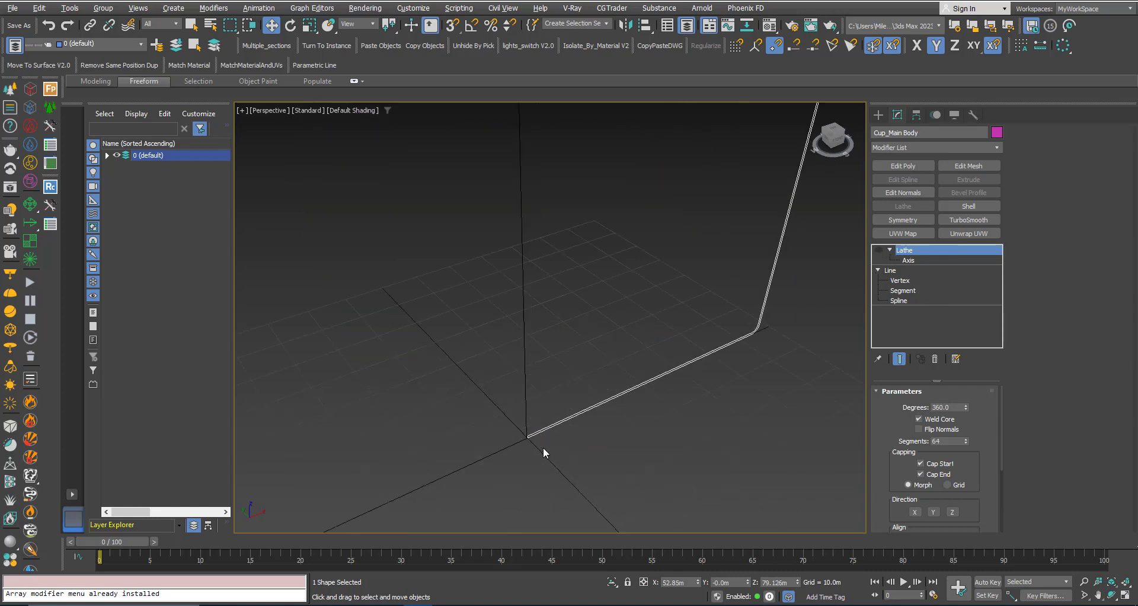
pyautogui.click(898, 291)
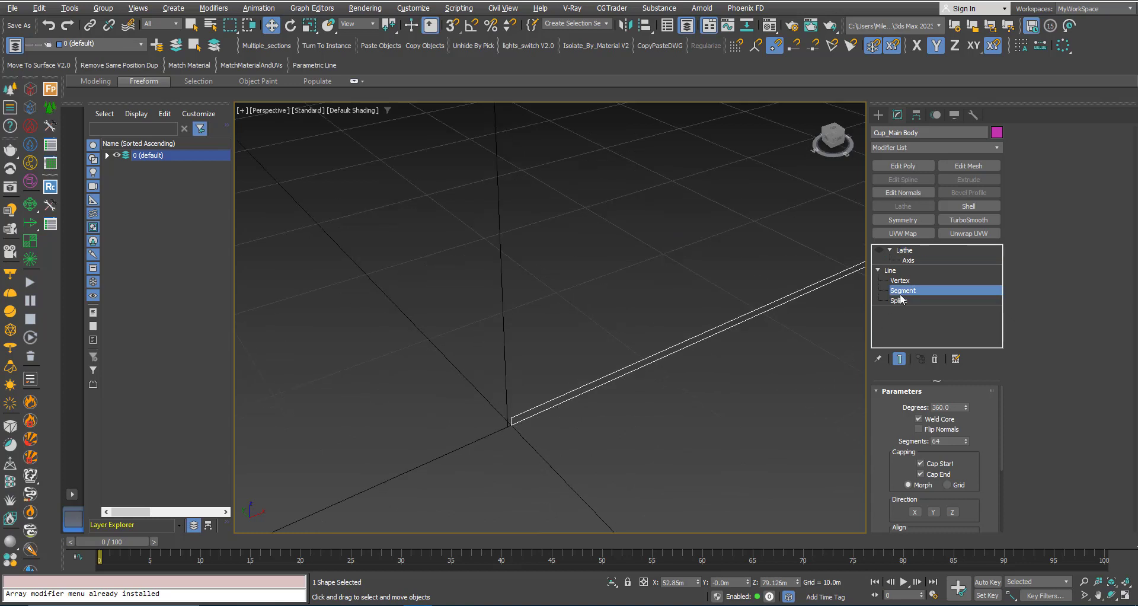
pyautogui.scroll(2, 510, 423)
pyautogui.click(517, 414)
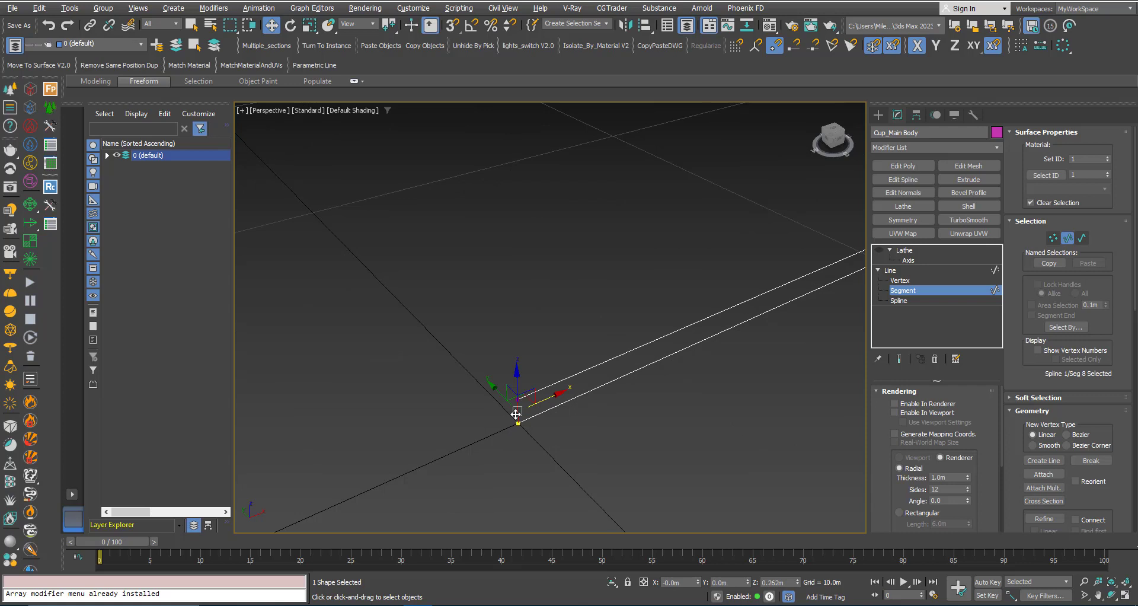
pyautogui.press('Delete')
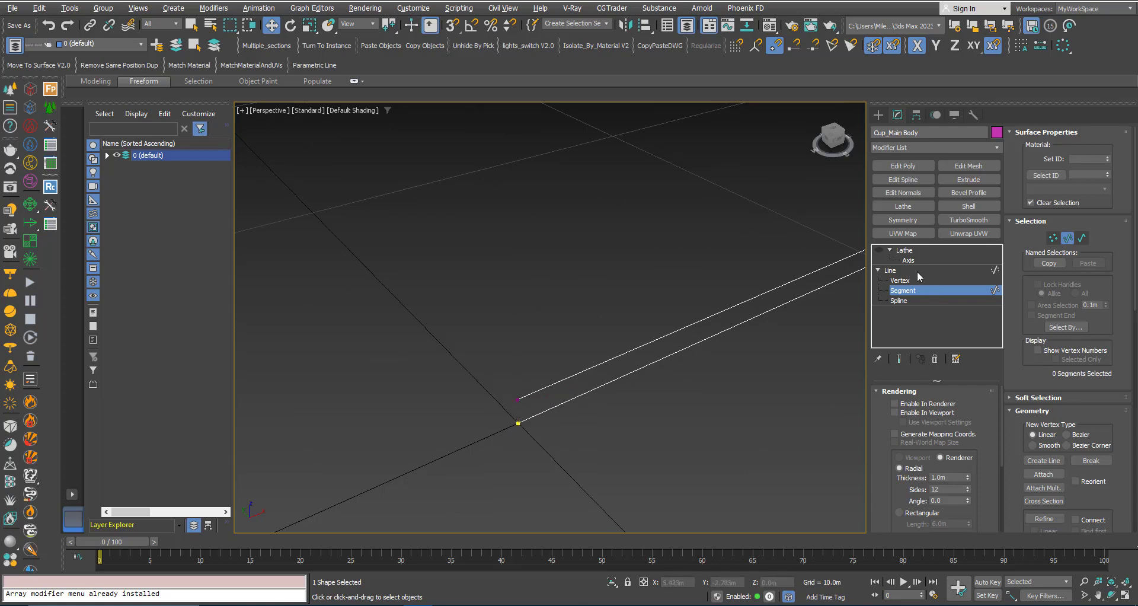
pyautogui.click(916, 272)
pyautogui.click(910, 253)
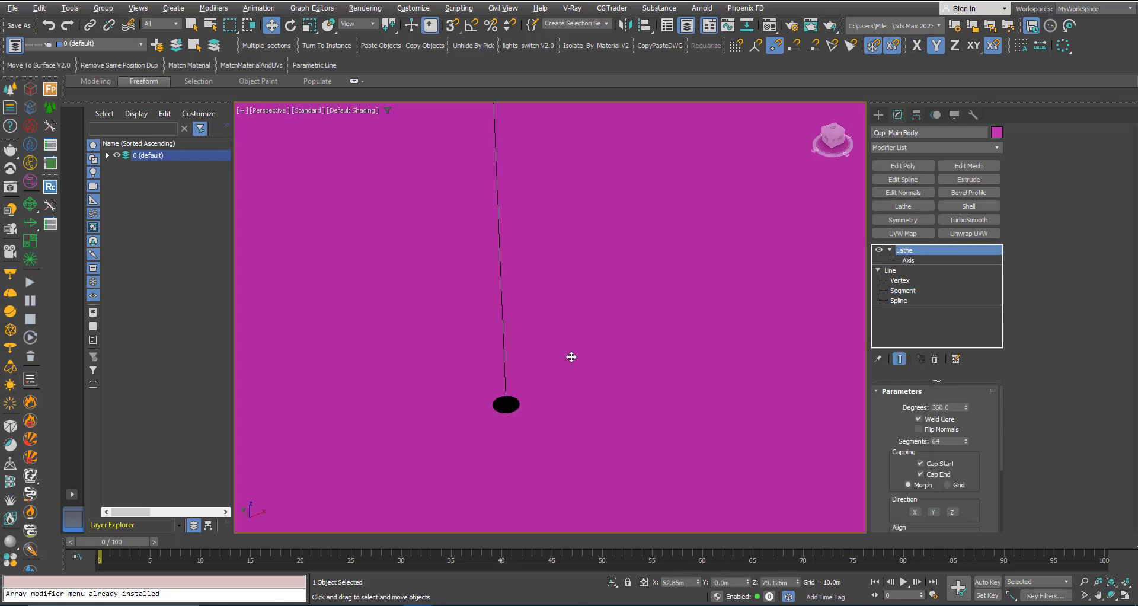
pyautogui.scroll(-6, 571, 357)
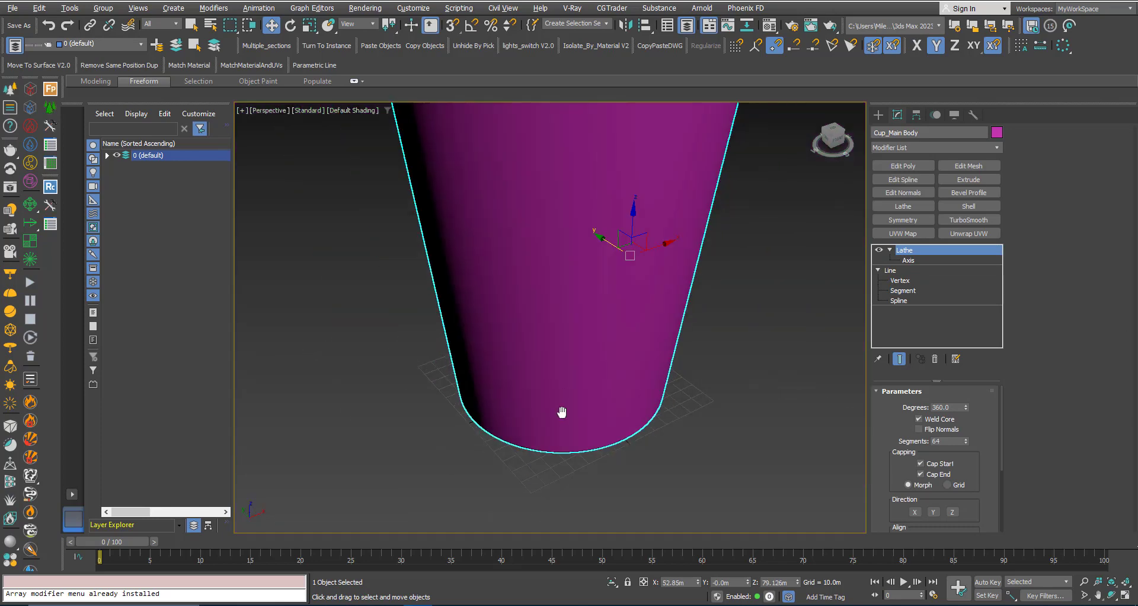
pyautogui.keyDown('alt'); pyautogui.moveTo(562, 412); pyautogui.dragTo(566, 381, button='middle'); pyautogui.keyUp('alt')
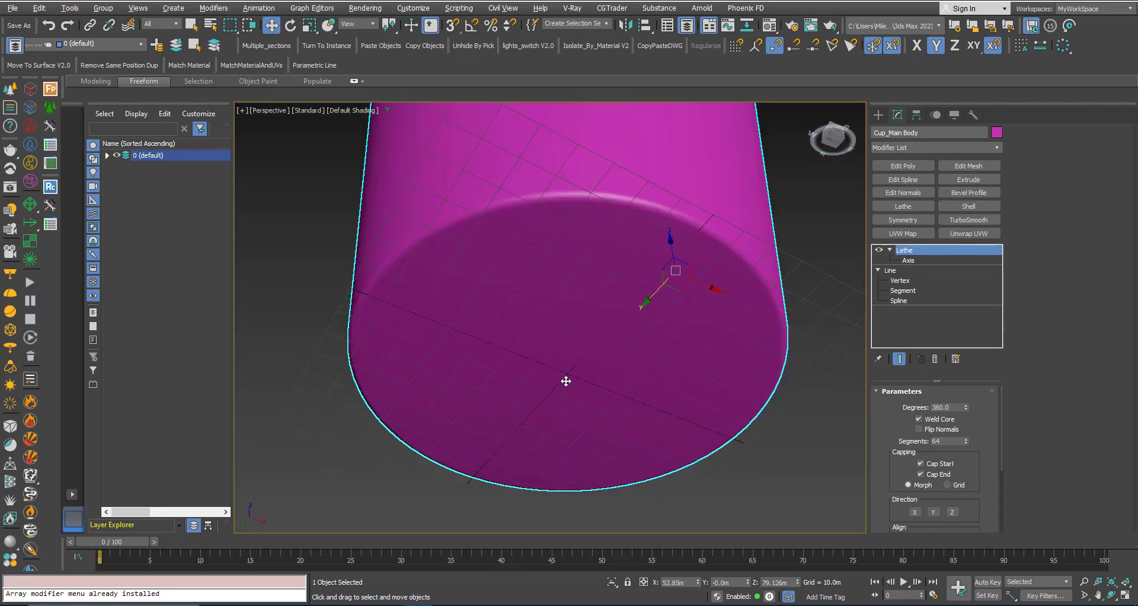
pyautogui.scroll(2, 567, 379)
pyautogui.scroll(3, 567, 381)
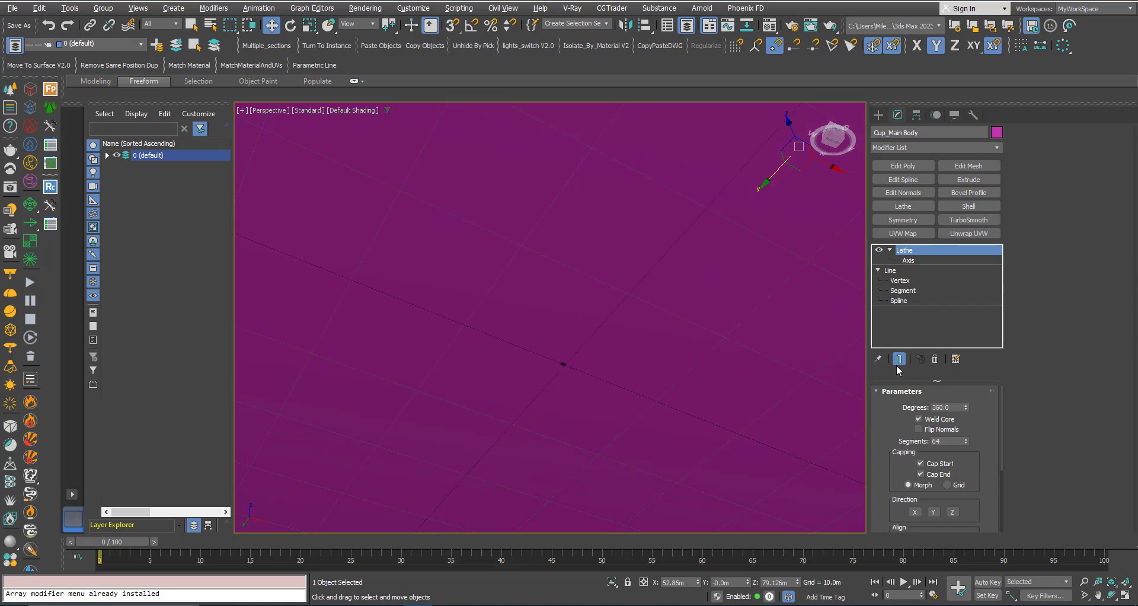
# Set the X position of the cup body's Lathe axis to 0 and check the base and interior
pyautogui.click(907, 261)
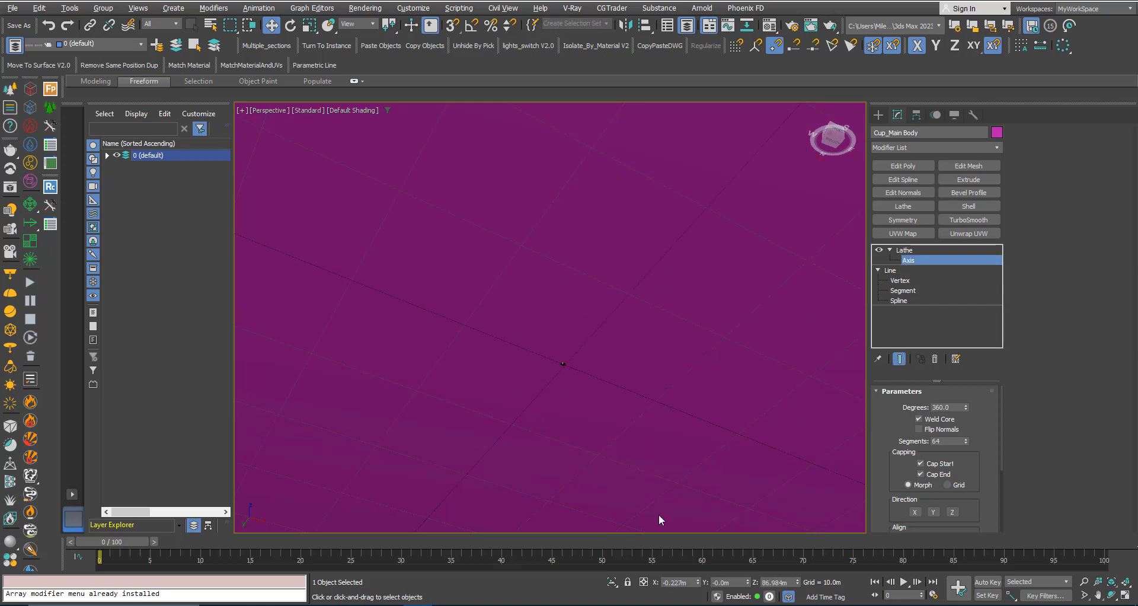
pyautogui.rightClick(700, 582)
pyautogui.scroll(-3, 561, 371)
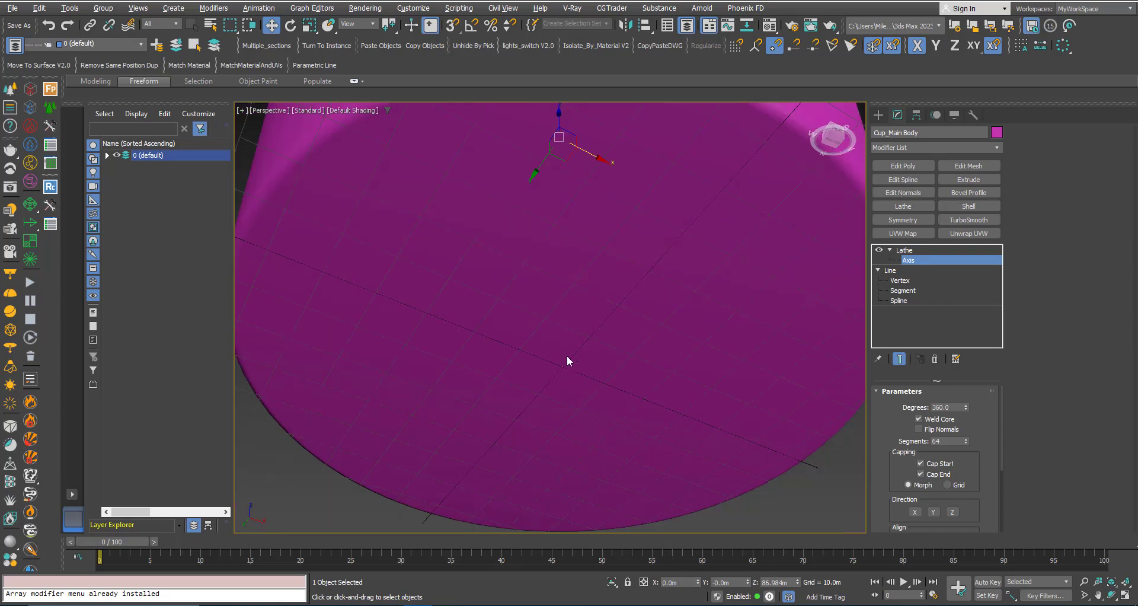
pyautogui.scroll(2, 570, 368)
pyautogui.scroll(-4, 570, 368)
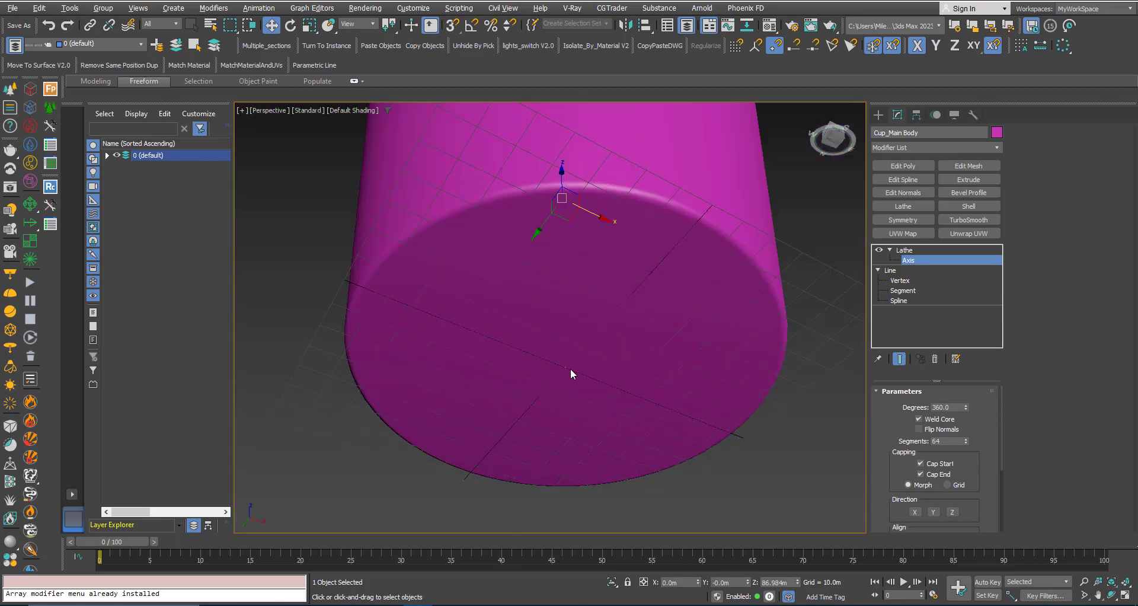
pyautogui.keyDown('alt'); pyautogui.moveTo(561, 308); pyautogui.dragTo(560, 472, button='middle'); pyautogui.keyUp('alt')
pyautogui.scroll(-5, 564, 440)
pyautogui.scroll(4, 566, 353)
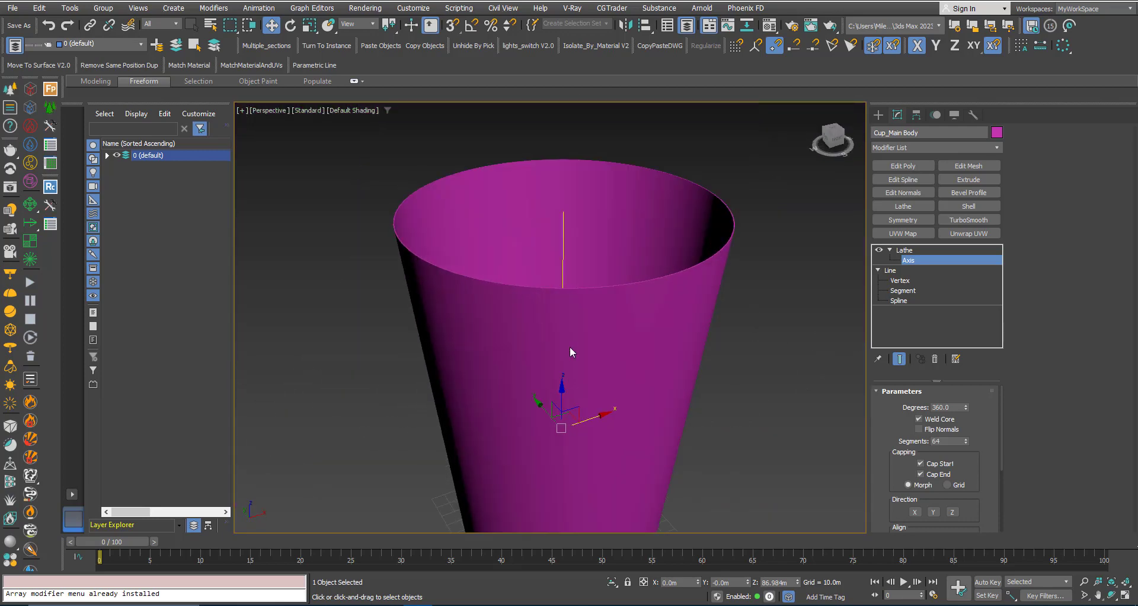
pyautogui.moveTo(585, 328)
pyautogui.mouseDown(button='middle')
pyautogui.moveTo(579, 303)
pyautogui.moveTo(583, 316)
pyautogui.mouseUp(button='middle')
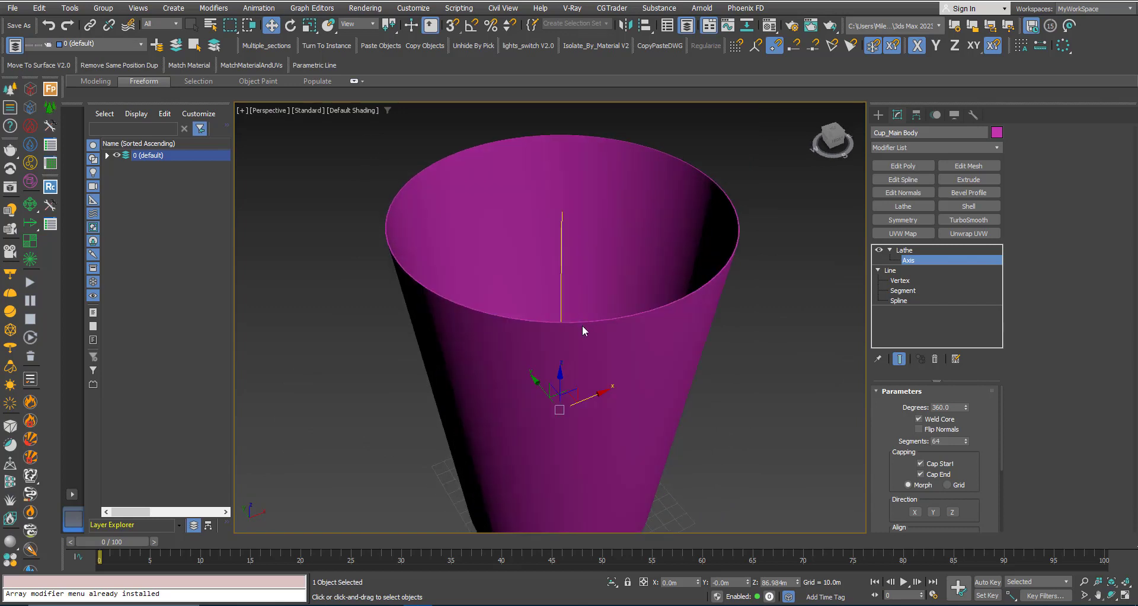
pyautogui.scroll(-3, 582, 325)
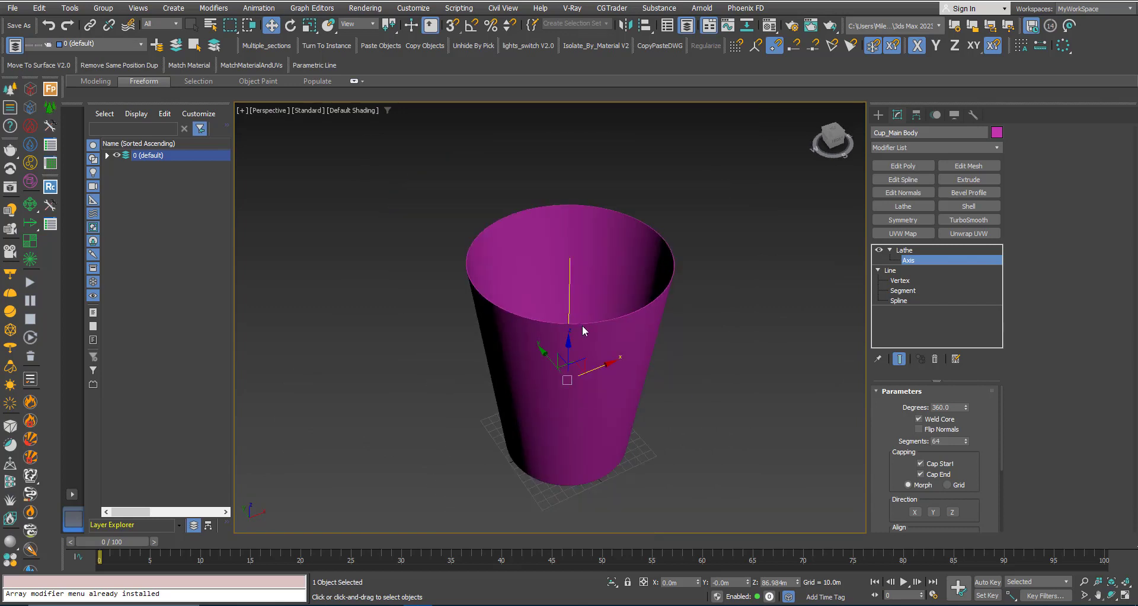
# Turn off the Lathe display, examine the profile's two open ends at the axis, and turn the Lathe back on
pyautogui.click(879, 249)
pyautogui.scroll(8, 560, 450)
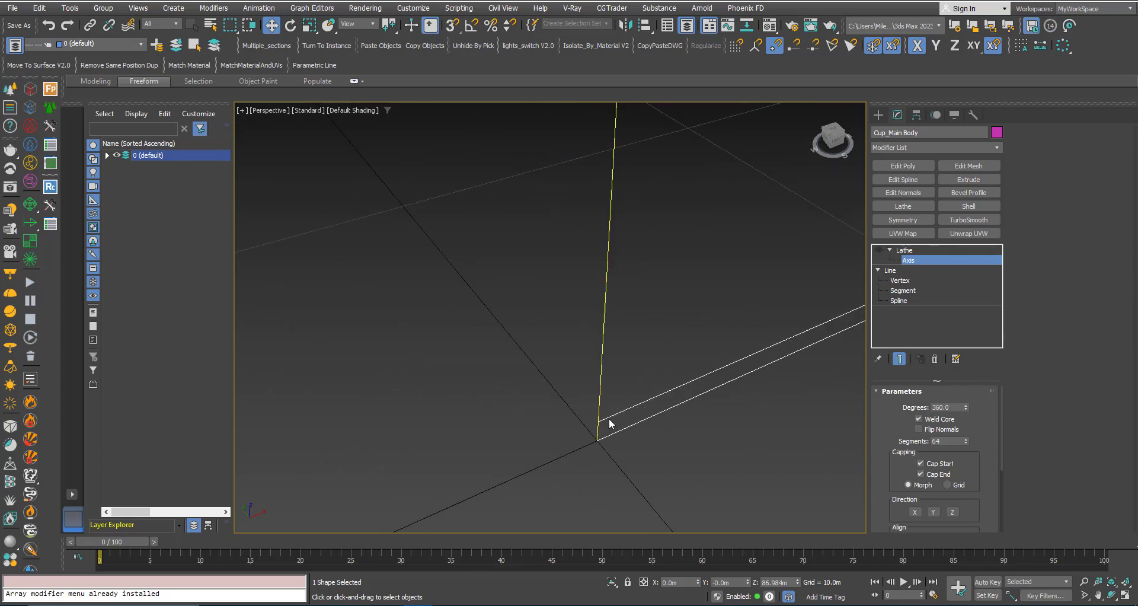
pyautogui.click(899, 281)
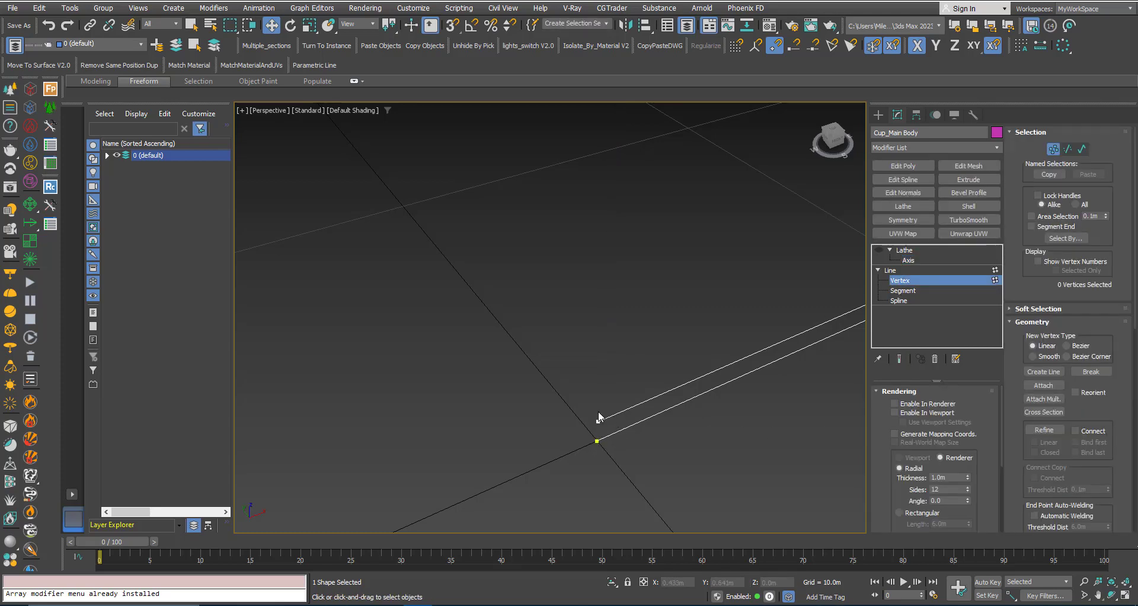
pyautogui.click(899, 279)
pyautogui.click(903, 251)
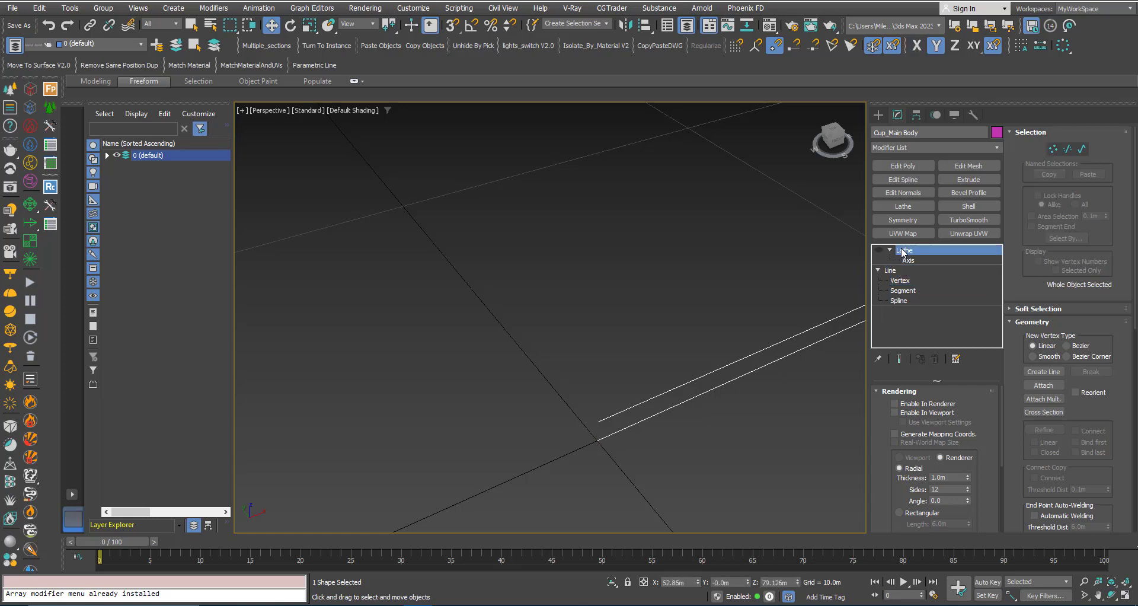
pyautogui.click(879, 249)
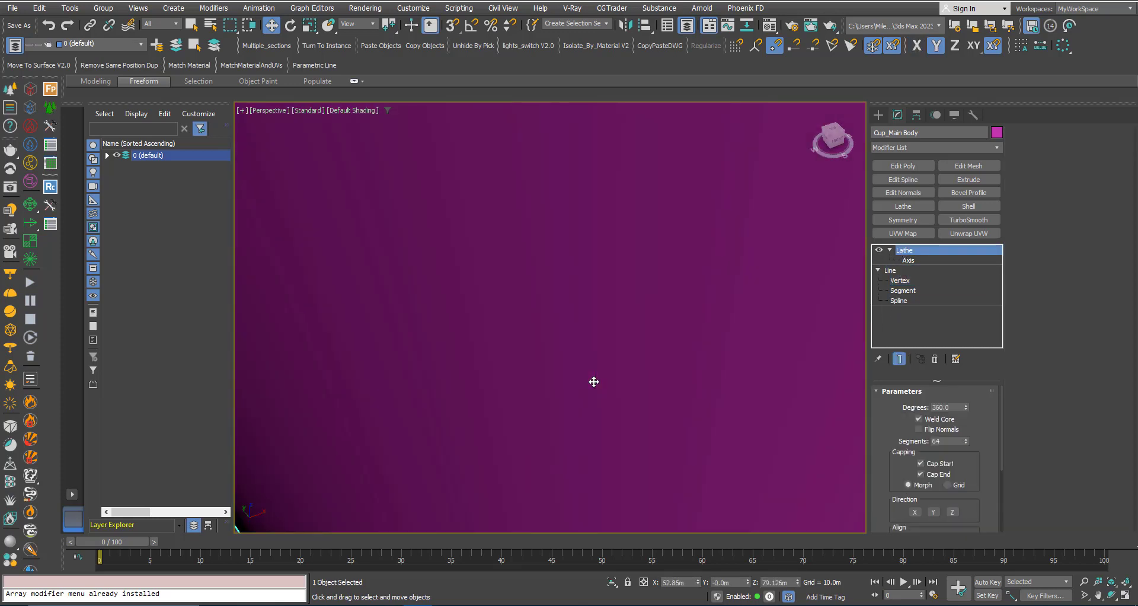
pyautogui.scroll(-5, 593, 382)
pyautogui.scroll(2, 653, 265)
pyautogui.moveTo(652, 264); pyautogui.dragTo(636, 288, button='middle')
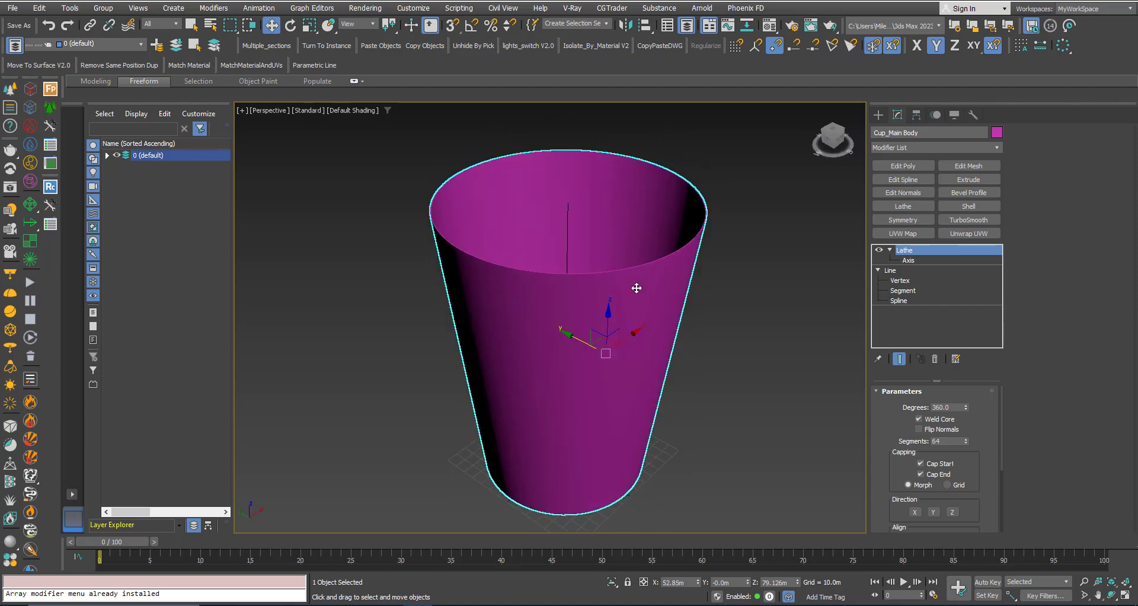
# Unhide all objects to show the cup body together with its lid and reference image
pyautogui.rightClick(635, 288)
pyautogui.click(646, 218)
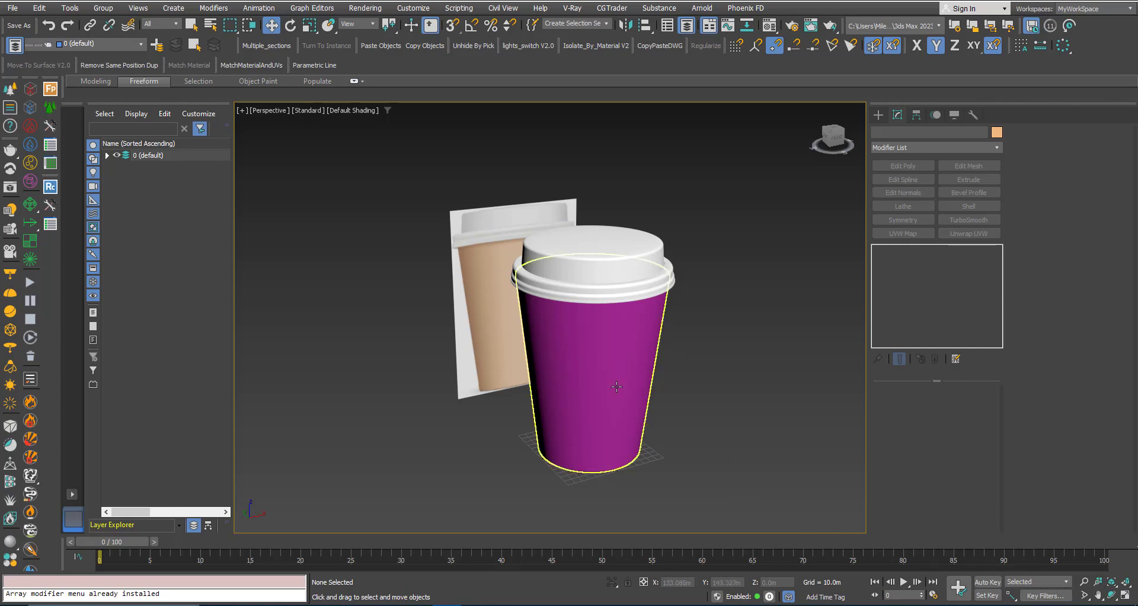
pyautogui.keyDown('alt'); pyautogui.moveTo(630, 375); pyautogui.dragTo(656, 366, button='middle'); pyautogui.keyUp('alt')
# Change the cup body's object color to the light orange custom color and view the finished cup beside the reference
pyautogui.click(646, 361)
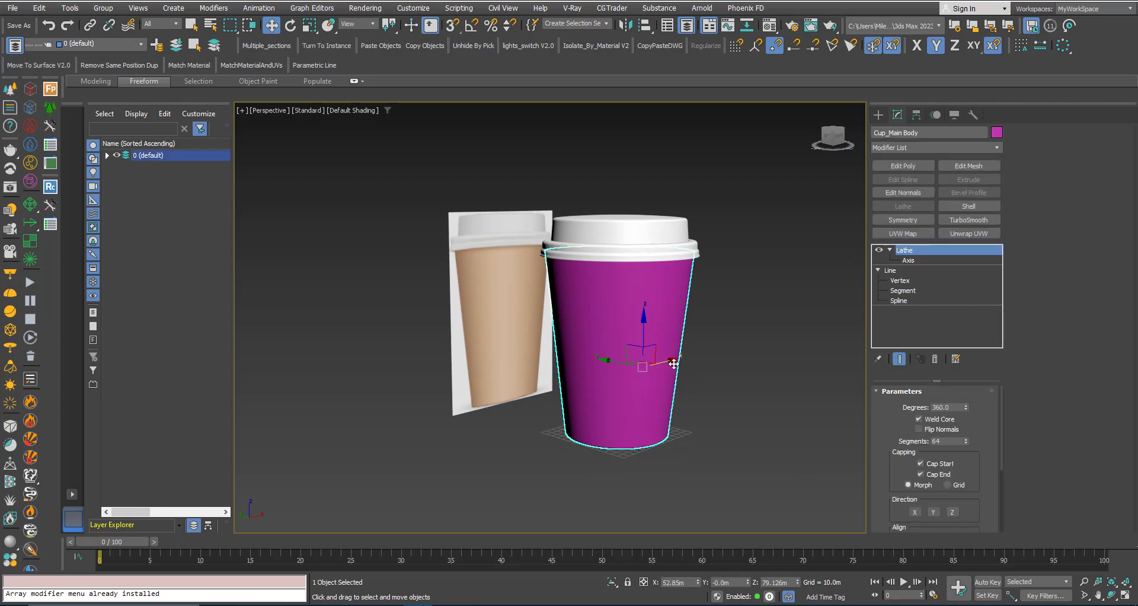
pyautogui.click(997, 133)
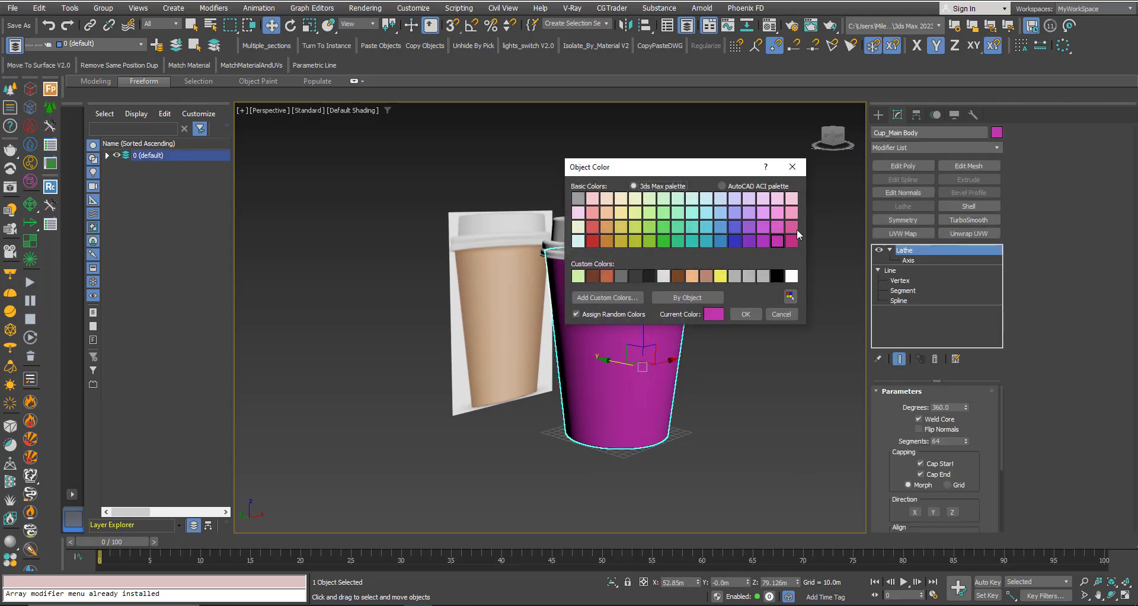
pyautogui.click(692, 277)
pyautogui.click(745, 314)
pyautogui.click(735, 350)
pyautogui.keyDown('alt'); pyautogui.moveTo(688, 358); pyautogui.dragTo(616, 324, button='middle'); pyautogui.keyUp('alt')
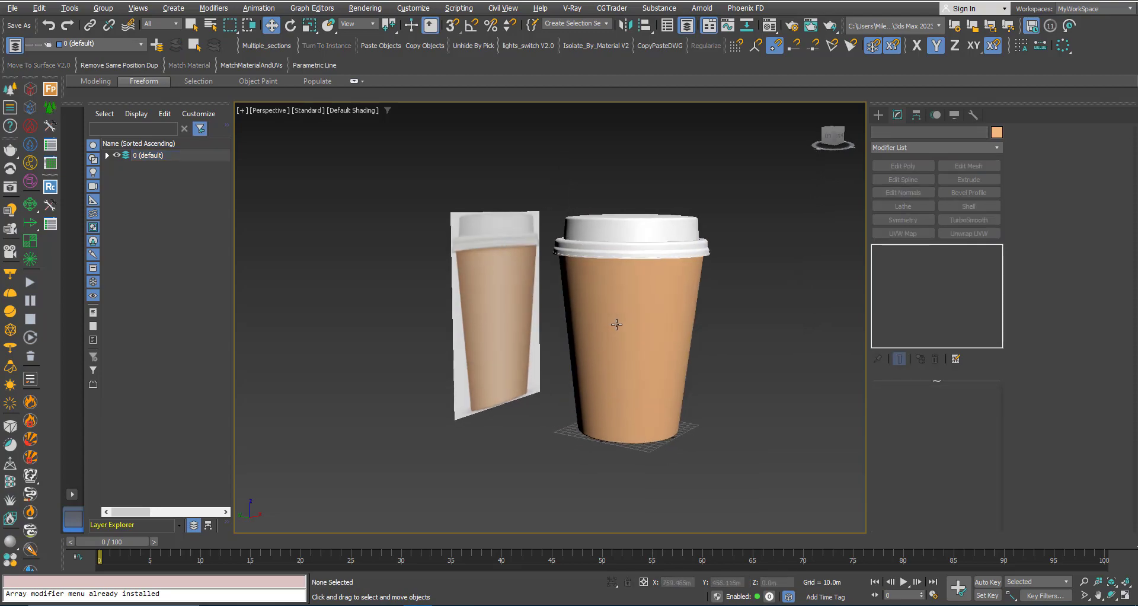